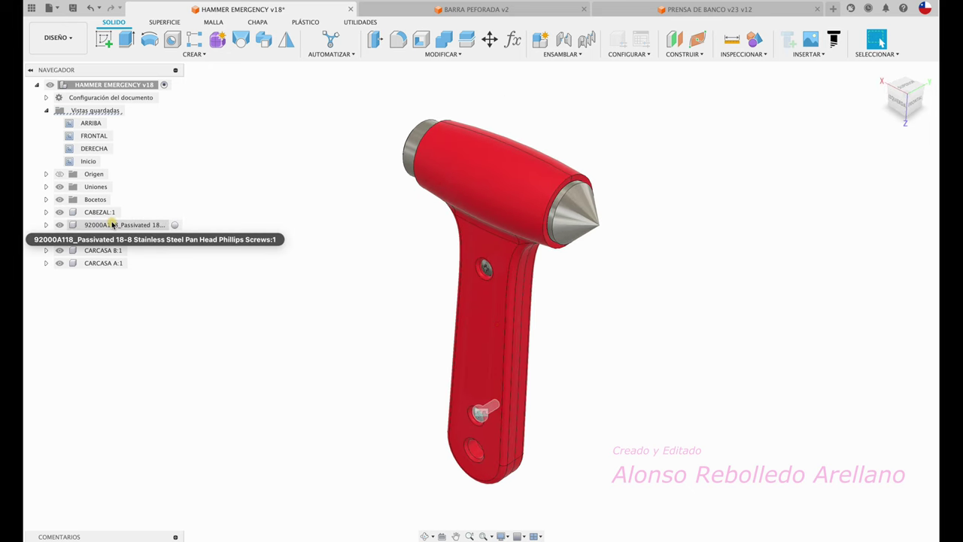
Identify the two screws, casing B and the hammer head in the hammer model, then clear the selection.
left_click(113, 225)
left_click(111, 238)
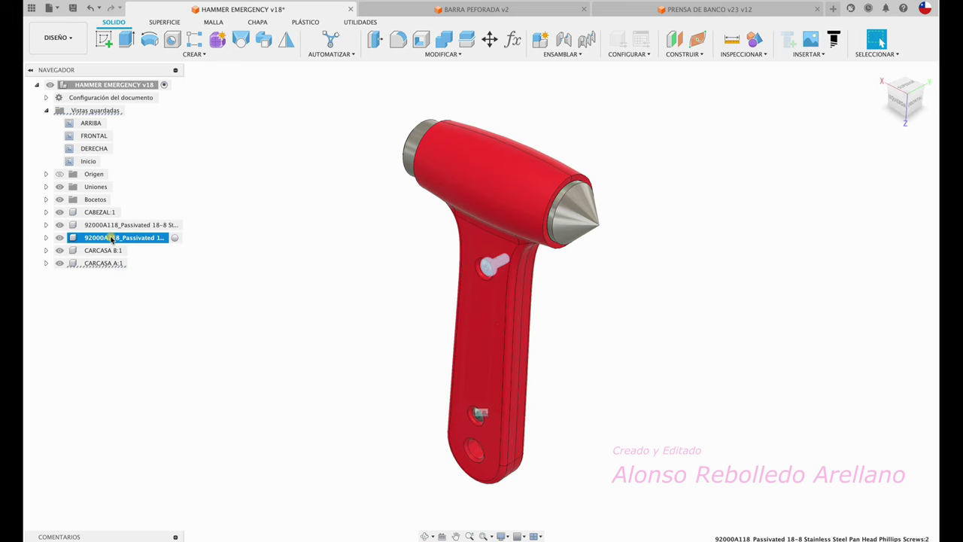
left_click(106, 249)
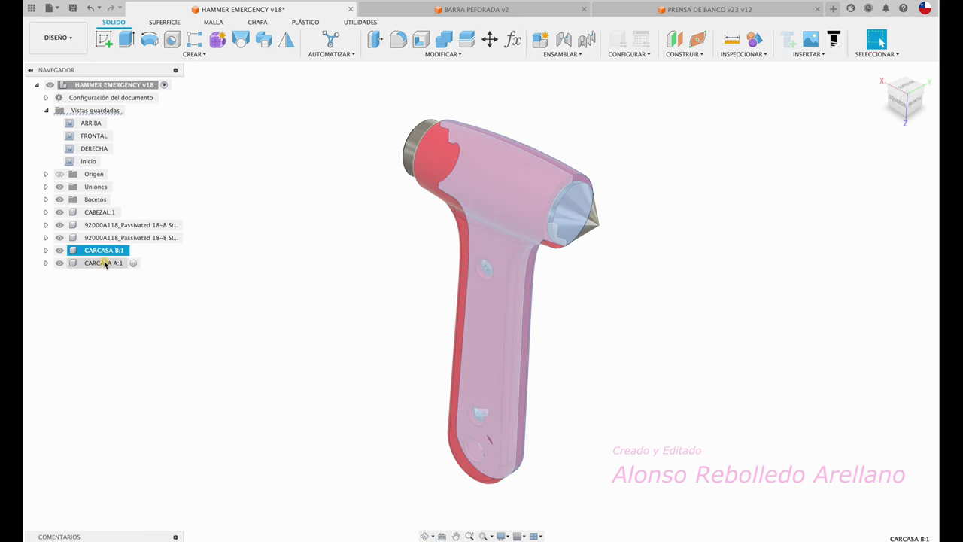
left_click(94, 213)
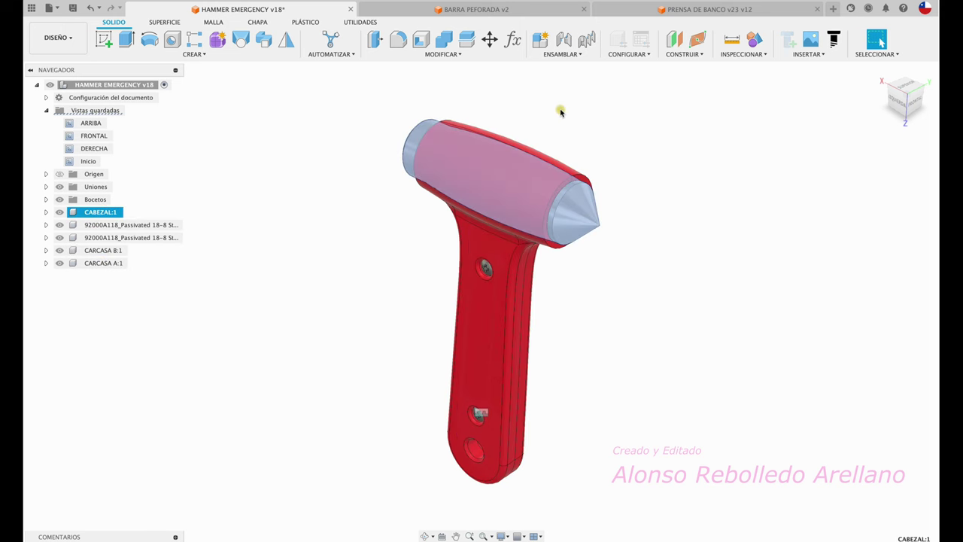
left_click(661, 114)
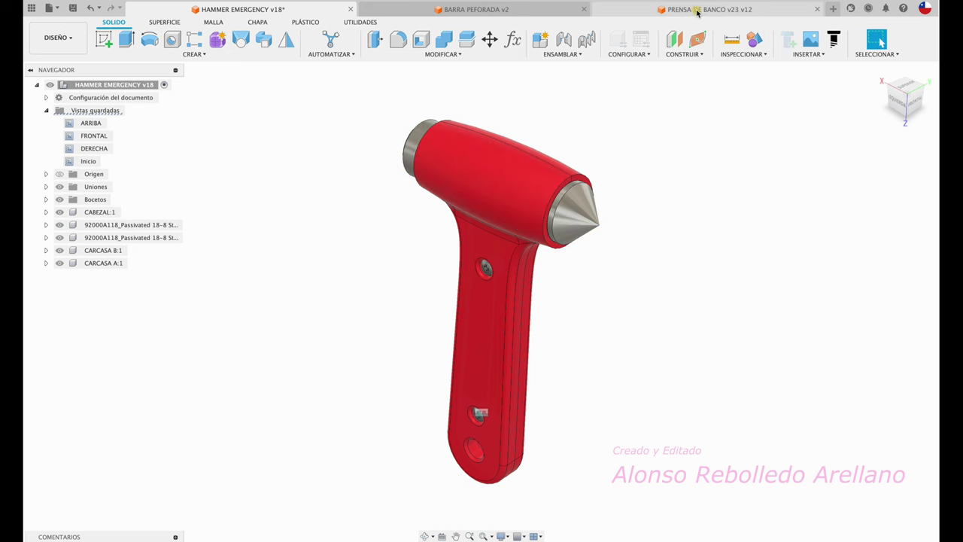
In the PRENSA DE BANCO design, slide the movable jaw along its screw.
left_click(697, 11)
middle_click_drag(624, 208, 713, 335, "shift")
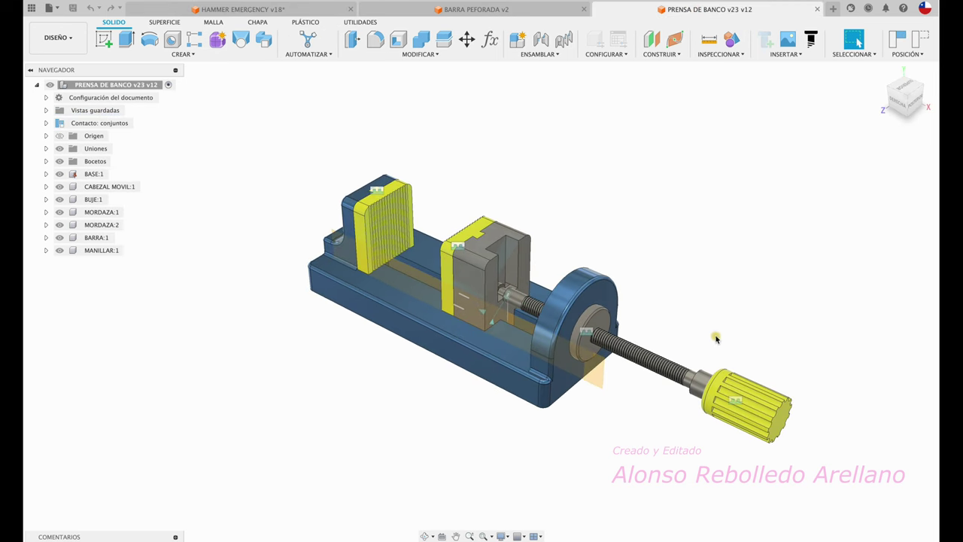
left_click_drag(707, 388, 658, 365)
left_click_drag(602, 348, 454, 261)
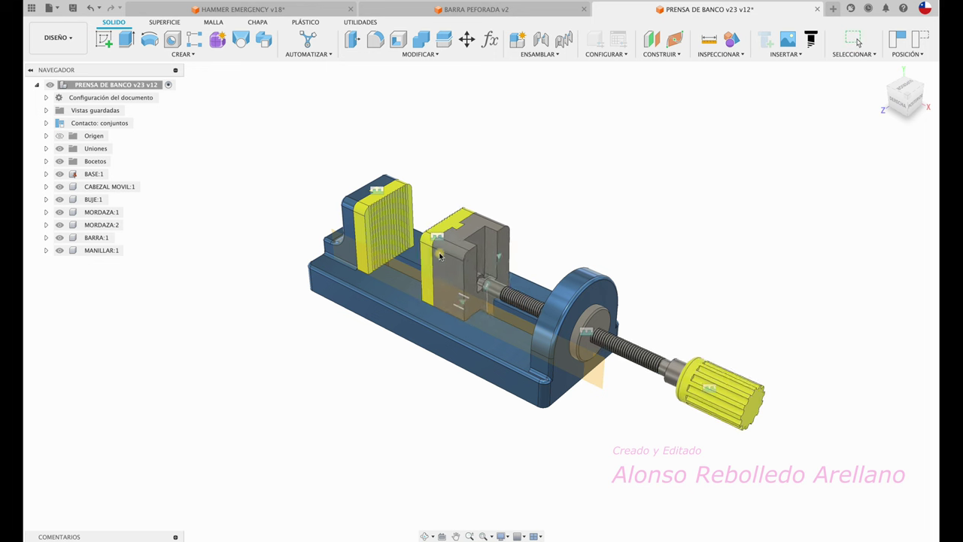
left_click_drag(498, 284, 594, 227)
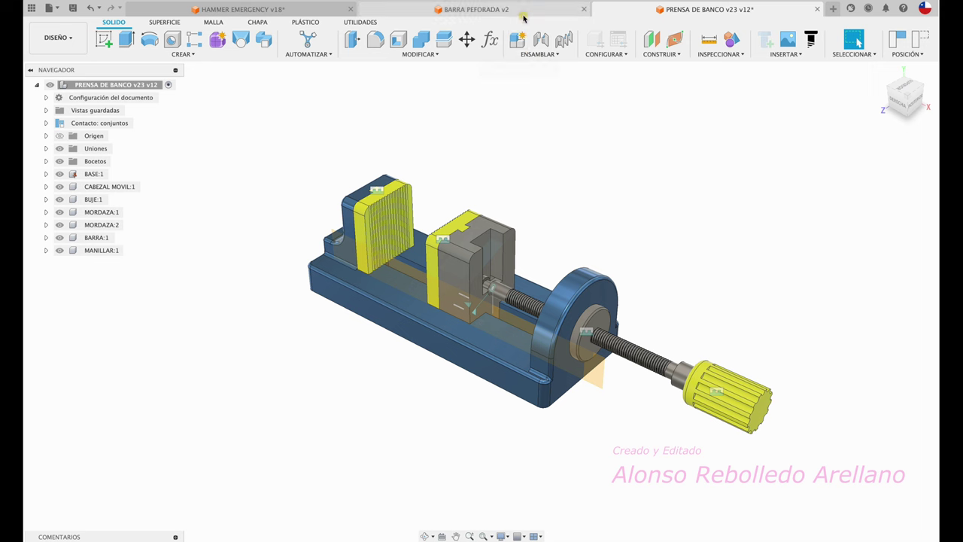
Show the BARRA PERFORADA bar in component colours, facing its drilled holes.
left_click(532, 10)
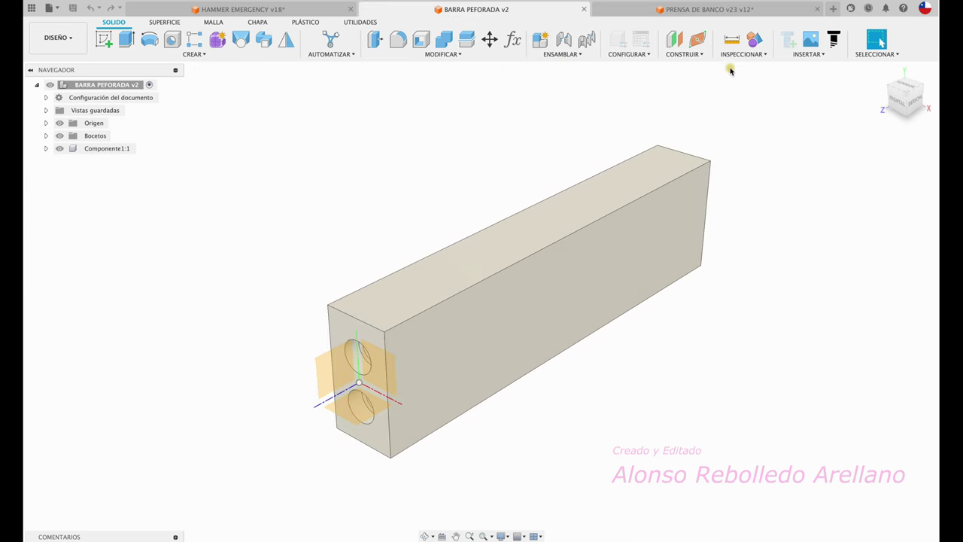
left_click(755, 43)
mouse_move(481, 241)
middle_mouse_down("shift")
mouse_move(481, 335)
mouse_move(402, 344)
mouse_move(394, 374)
mouse_move(370, 382)
mouse_move(362, 344)
mouse_move(372, 333)
mouse_move(435, 304)
mouse_move(430, 355)
mouse_move(445, 321)
mouse_move(366, 312)
mouse_move(279, 219)
mouse_move(293, 108)
middle_mouse_up("shift")
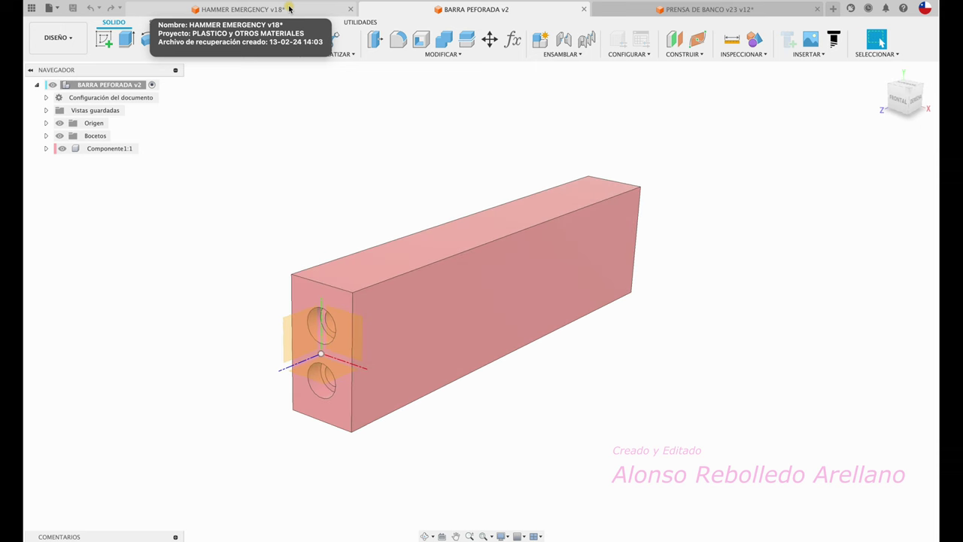
Turn off component colours on the hammer and create a portrait A3 drawing from its design.
left_click(288, 8)
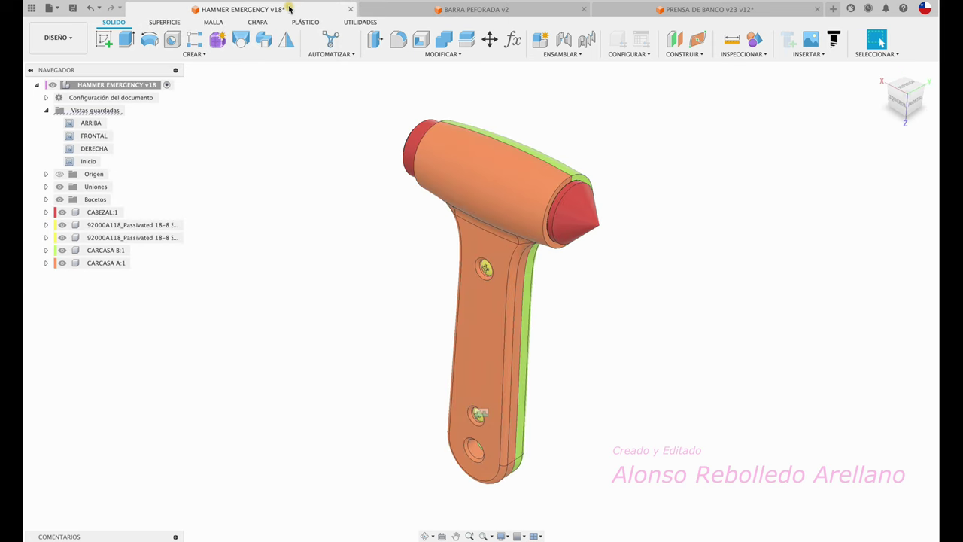
left_click(759, 46)
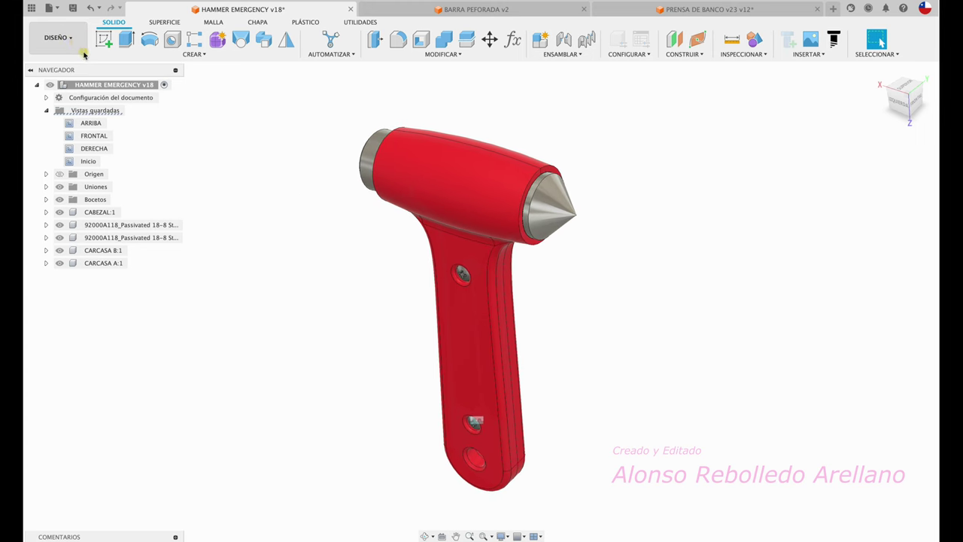
left_click(66, 38)
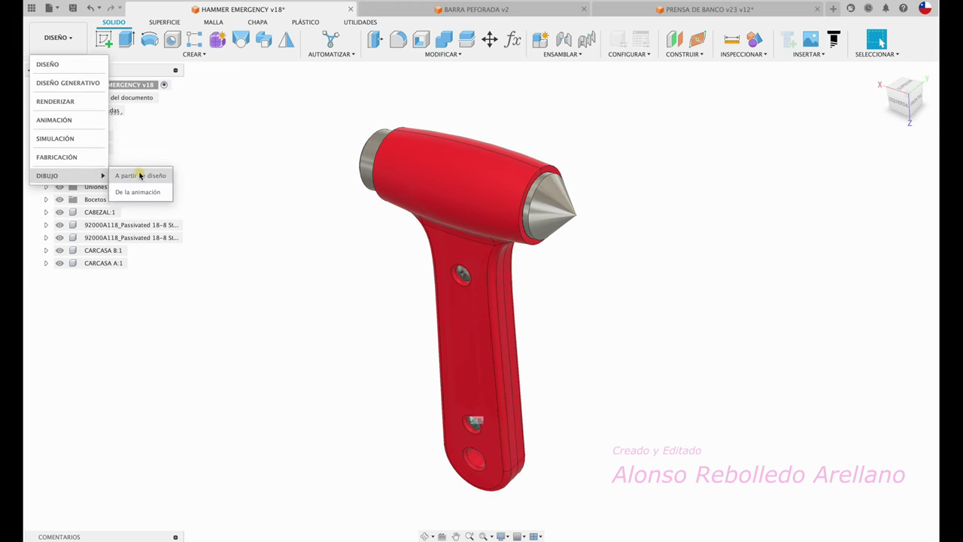
left_click(150, 179)
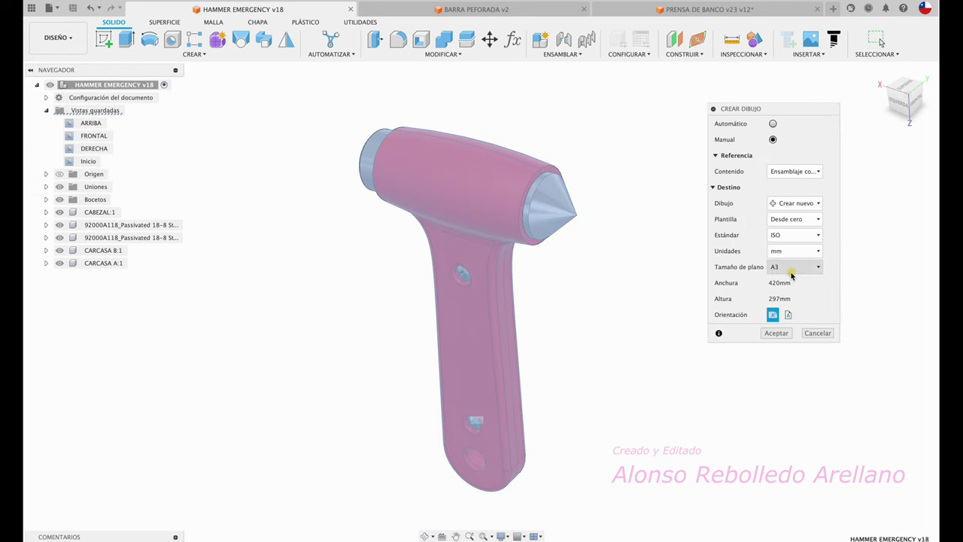
left_click(788, 314)
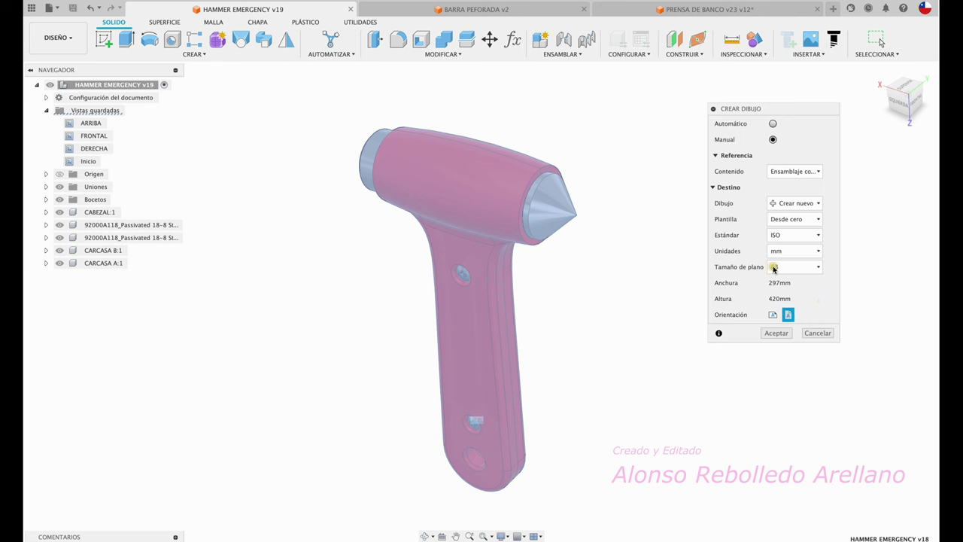
left_click(775, 335)
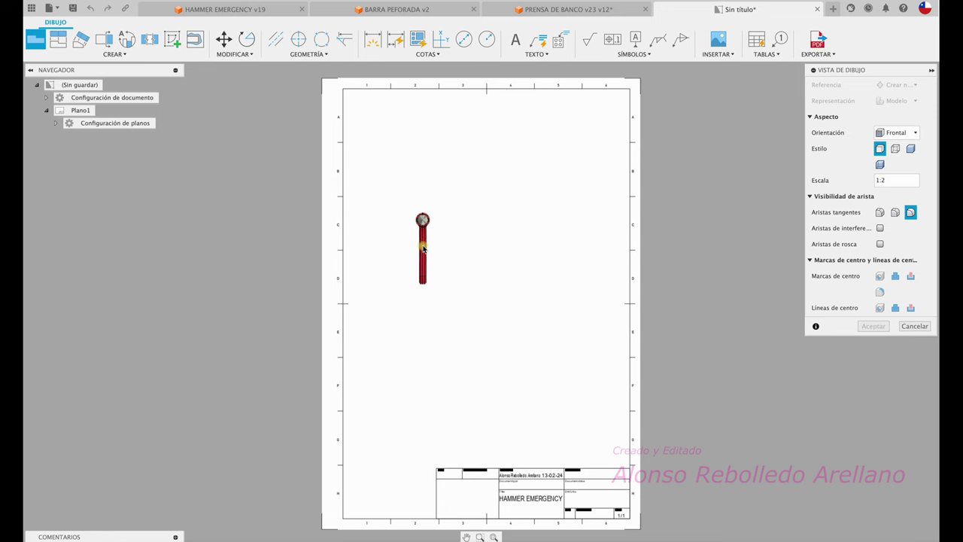
Place the hammer base view on the sheet with Izquierda (left side) orientation.
left_click(395, 214)
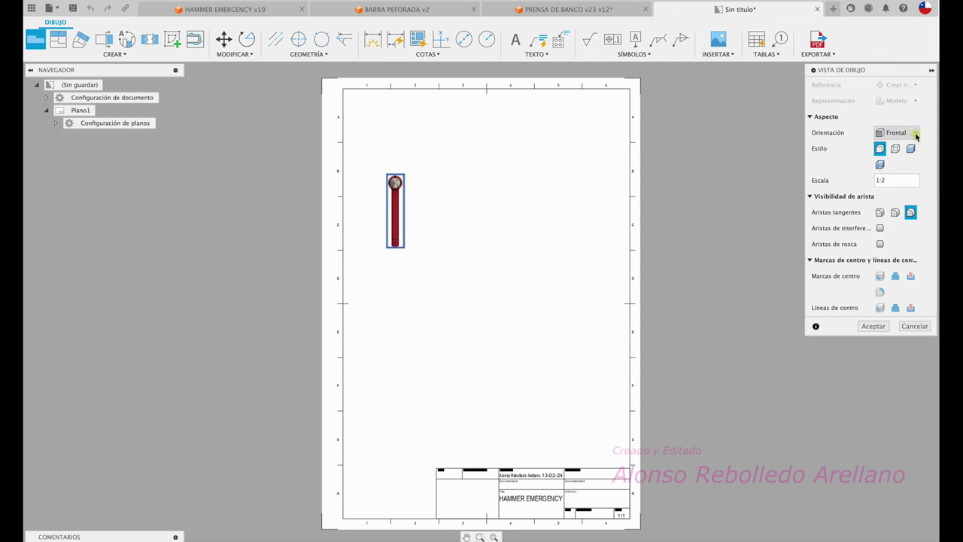
left_click(910, 133)
left_click(900, 169)
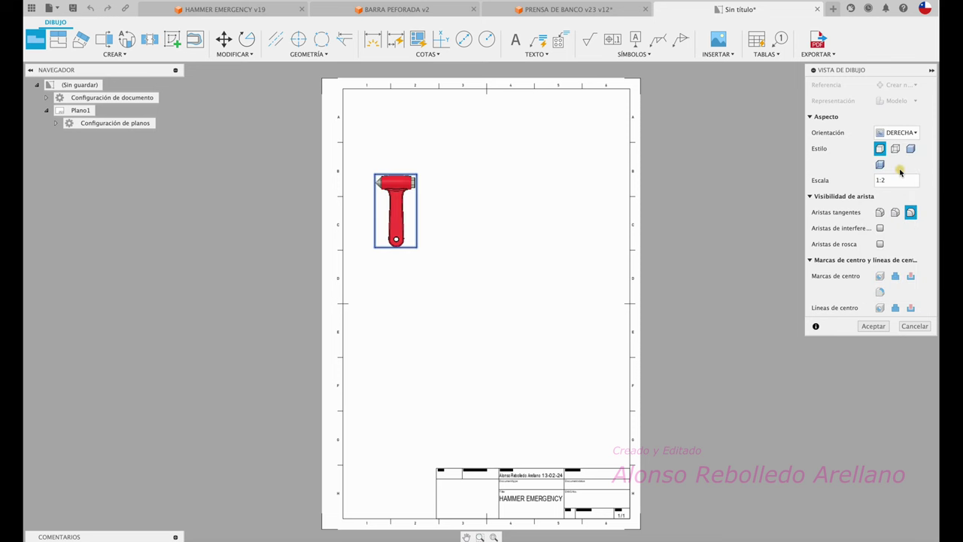
left_click(907, 135)
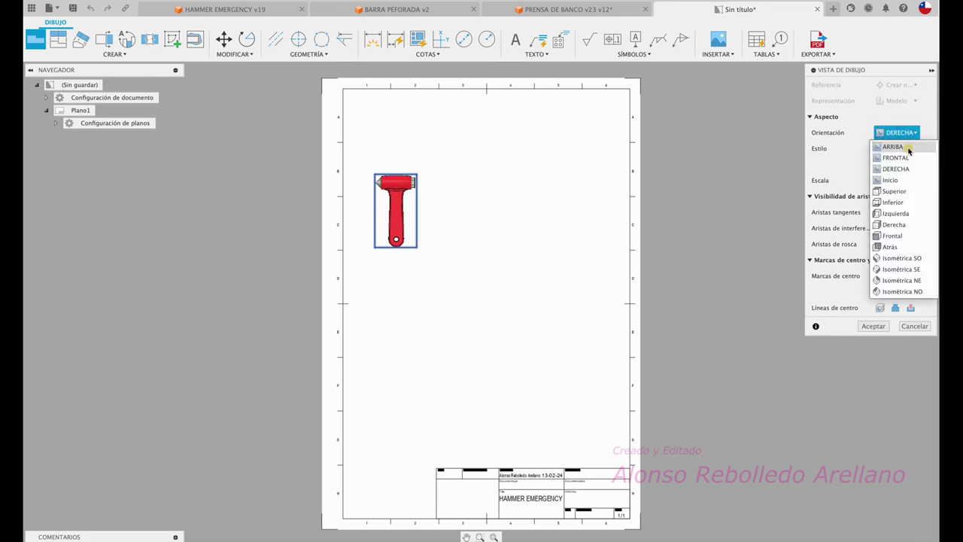
left_click(903, 158)
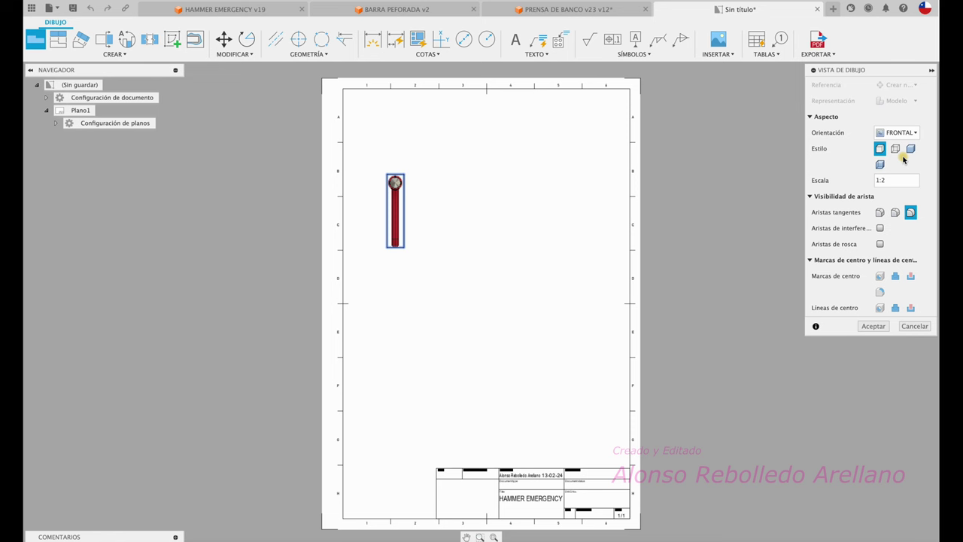
left_click(911, 133)
left_click(901, 146)
left_click(908, 133)
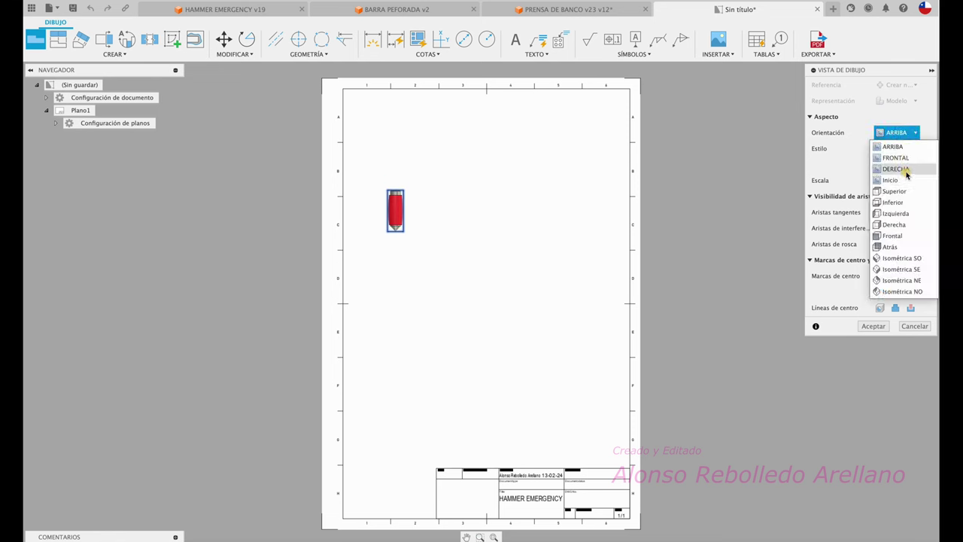
left_click(907, 214)
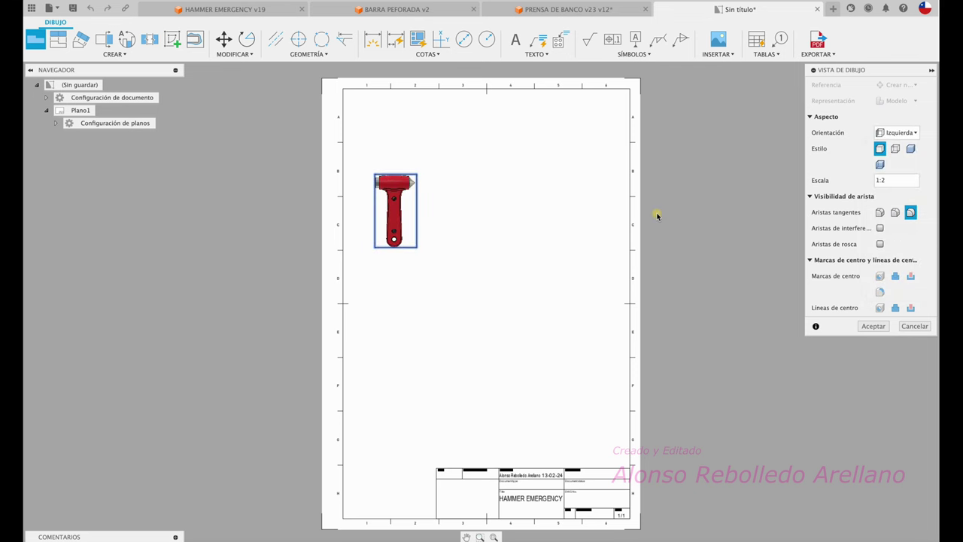
scroll(409, 178, "up", 5)
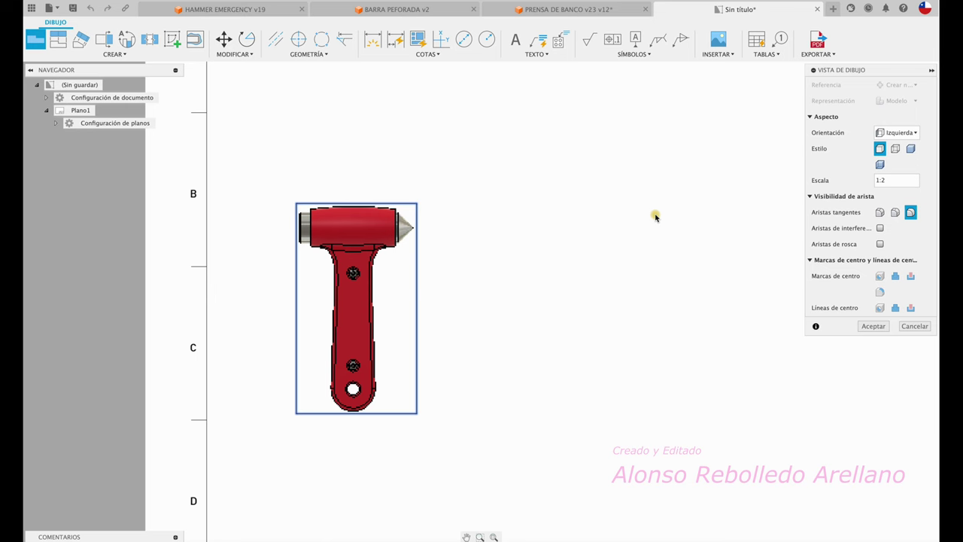
scroll(523, 235, "down", 3)
scroll(523, 235, "down", 2)
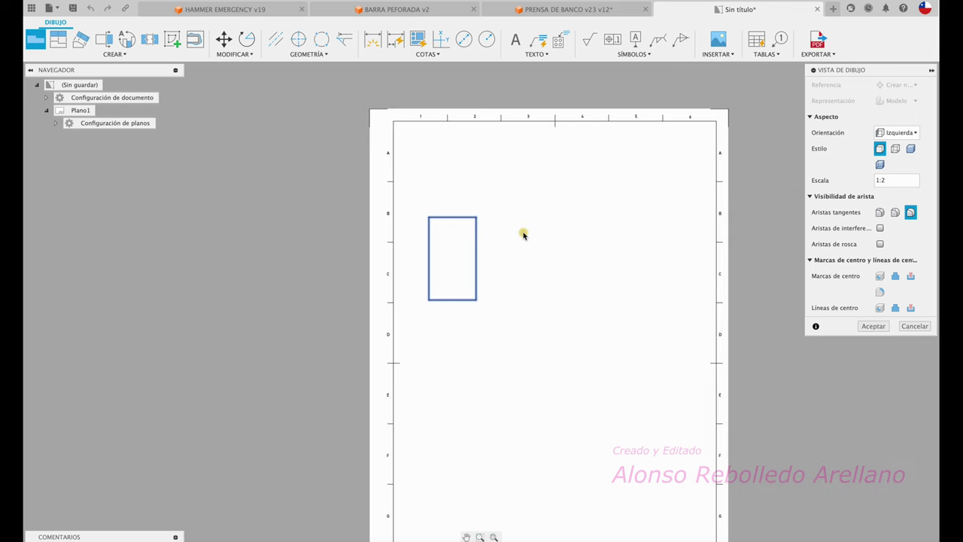
scroll(700, 245, "down", 2)
scroll(700, 245, "down", 1)
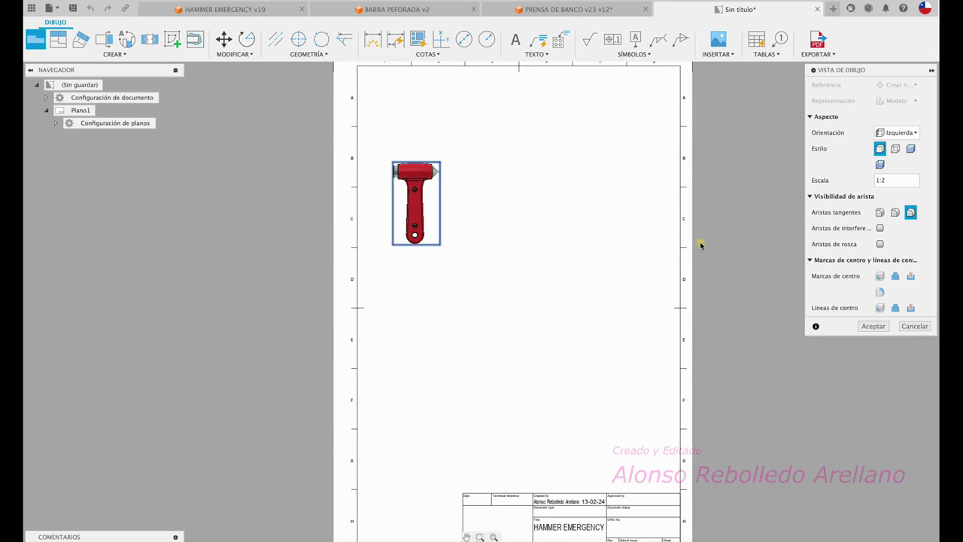
Set the base view scale to 2:1 and accept the view.
mouse_move(897, 181)
left_click(926, 182)
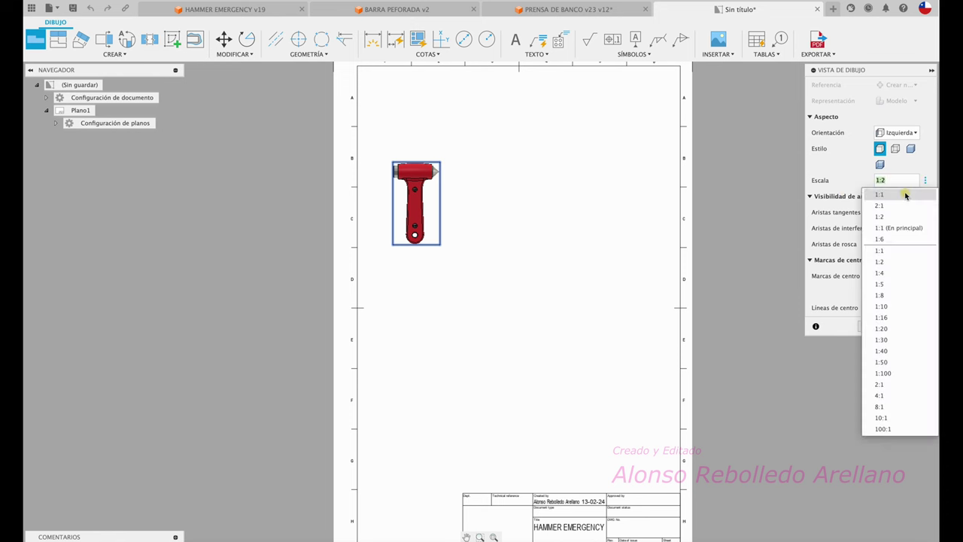
left_click(900, 193)
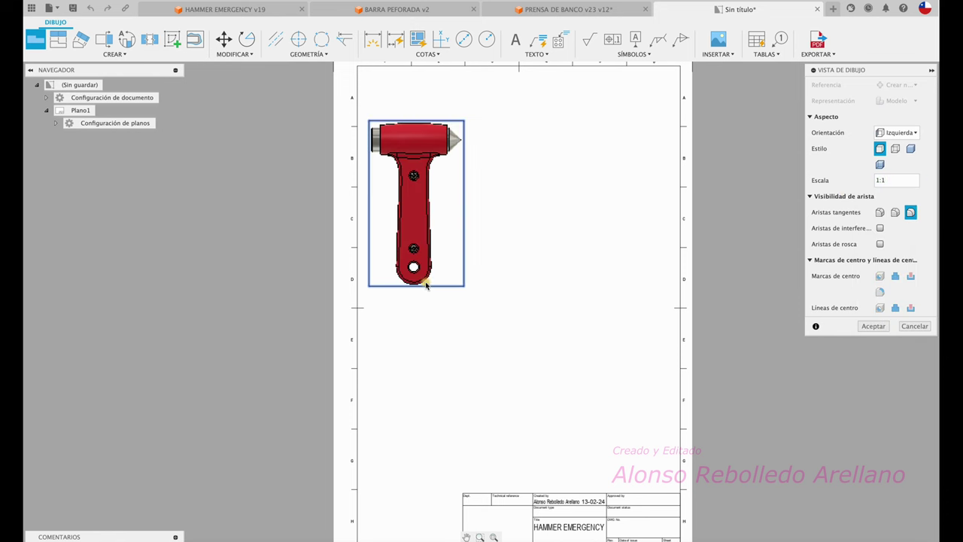
left_click(899, 180)
type(":")
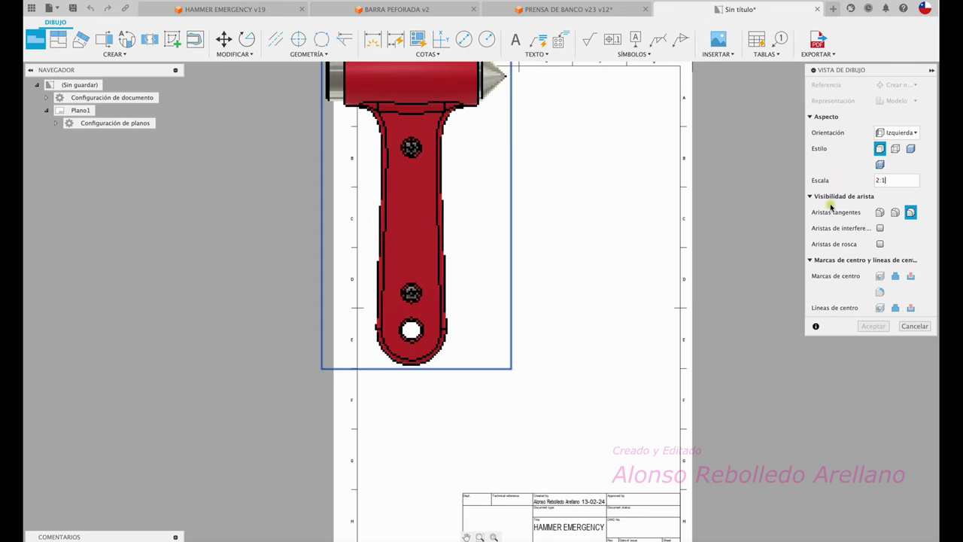
scroll(716, 275, "down", 3)
left_click(872, 326)
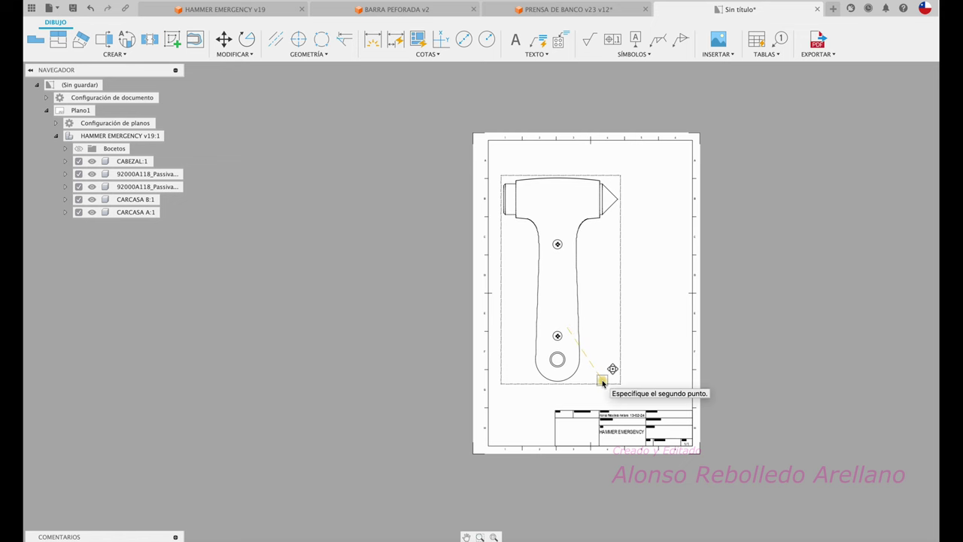
Give the hammer view thread edges and Shaded style, fit the sheet, and close the settings.
key("Escape")
left_click(620, 288)
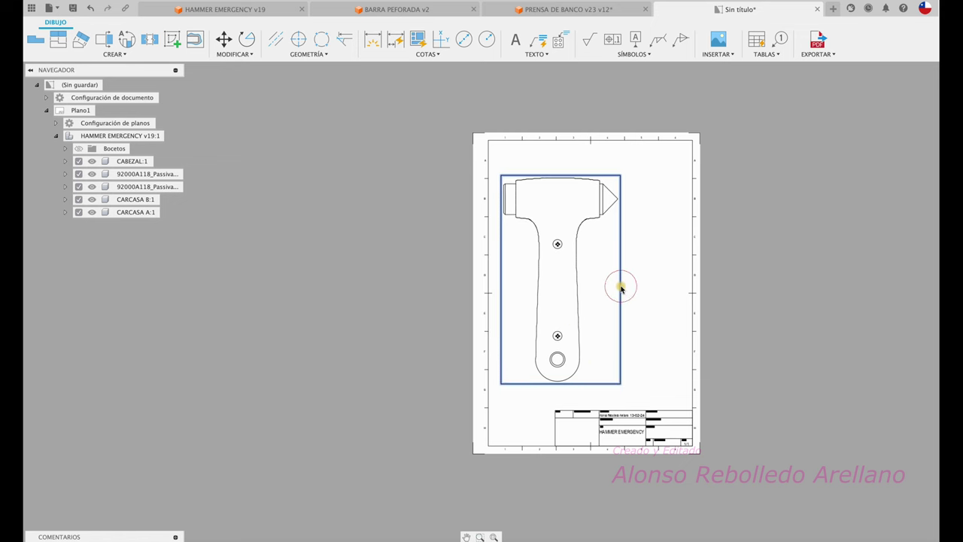
left_click(882, 181)
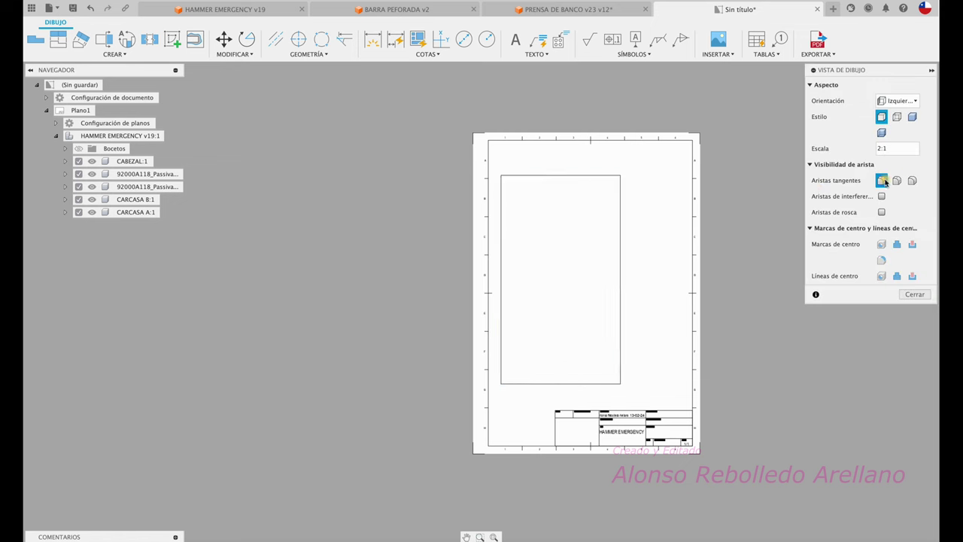
scroll(580, 216, "up", 1)
scroll(580, 215, "up", 2)
scroll(580, 215, "up", 2)
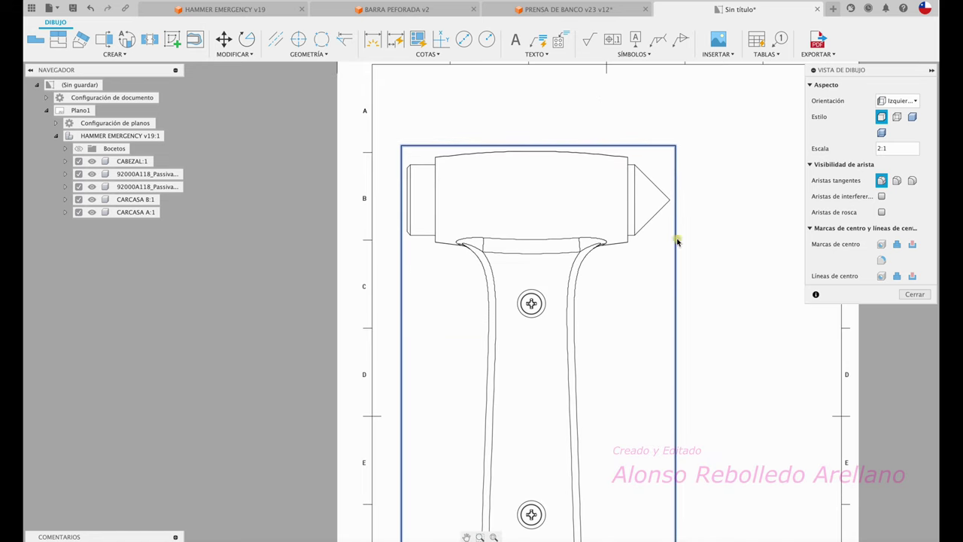
left_click(882, 212)
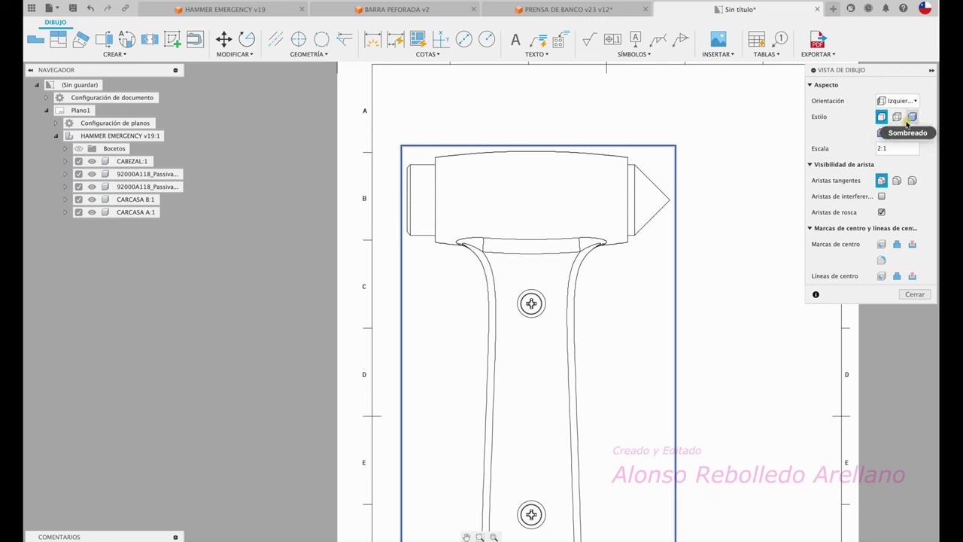
left_click(912, 117)
key("F6")
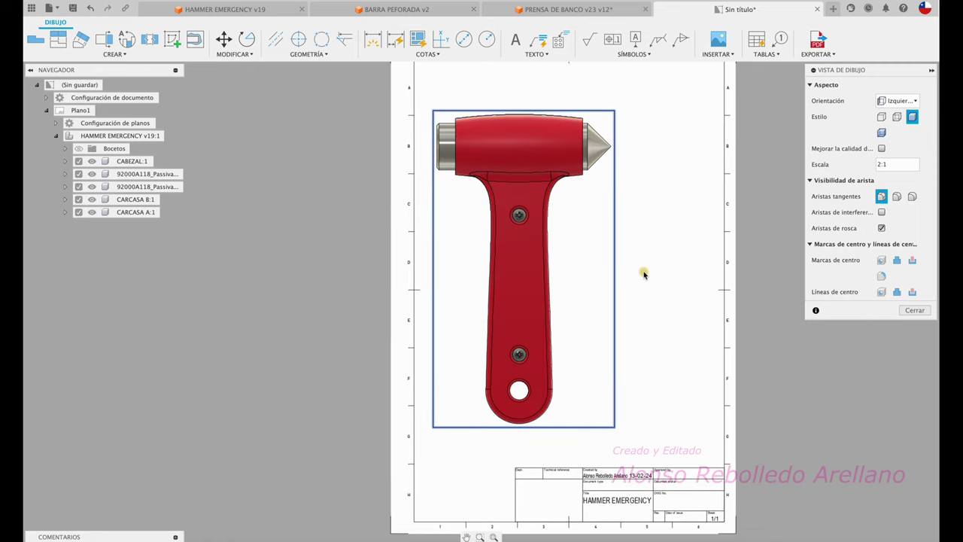
left_click(913, 310)
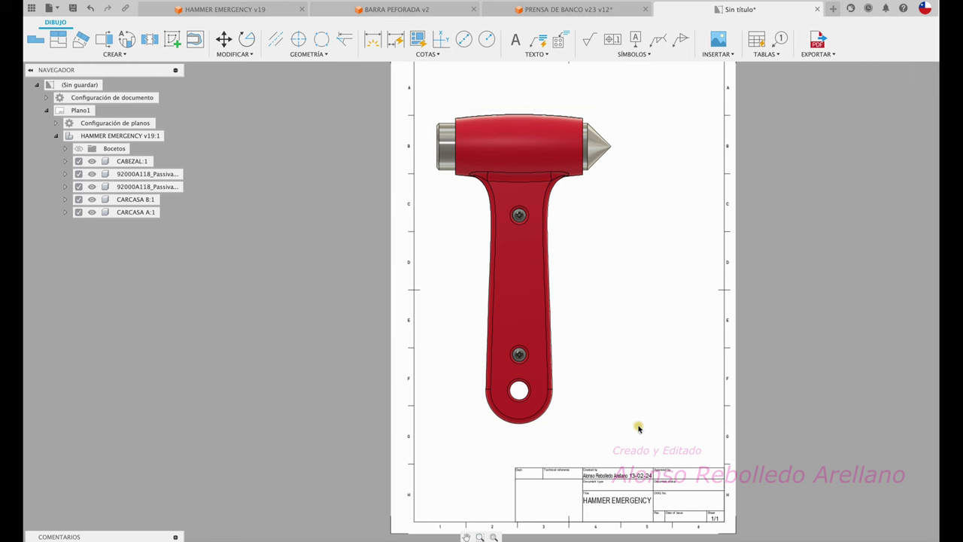
Nudge the shaded hammer view slightly right and zoom in on the hammer head.
left_click_drag(574, 426, 613, 431)
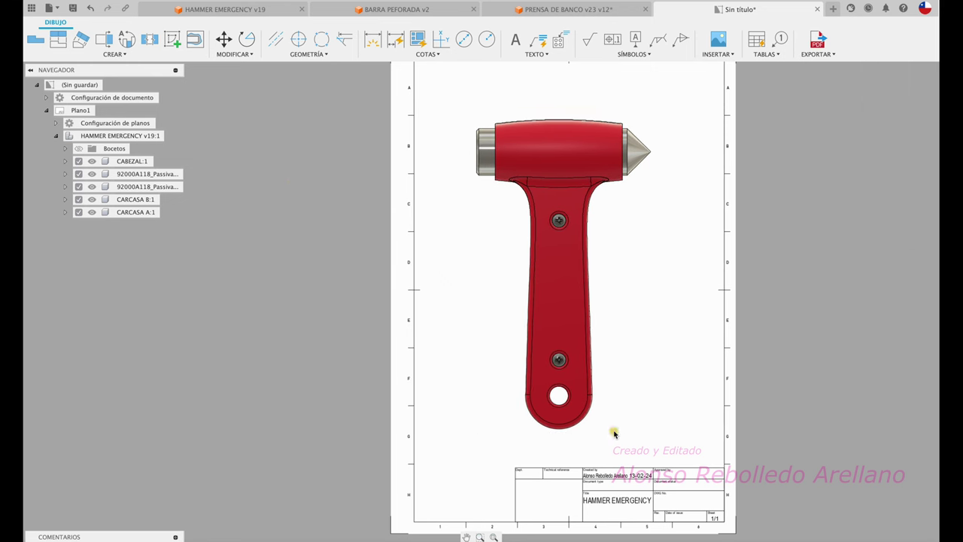
left_click(197, 44)
left_click_drag(654, 256, 661, 258)
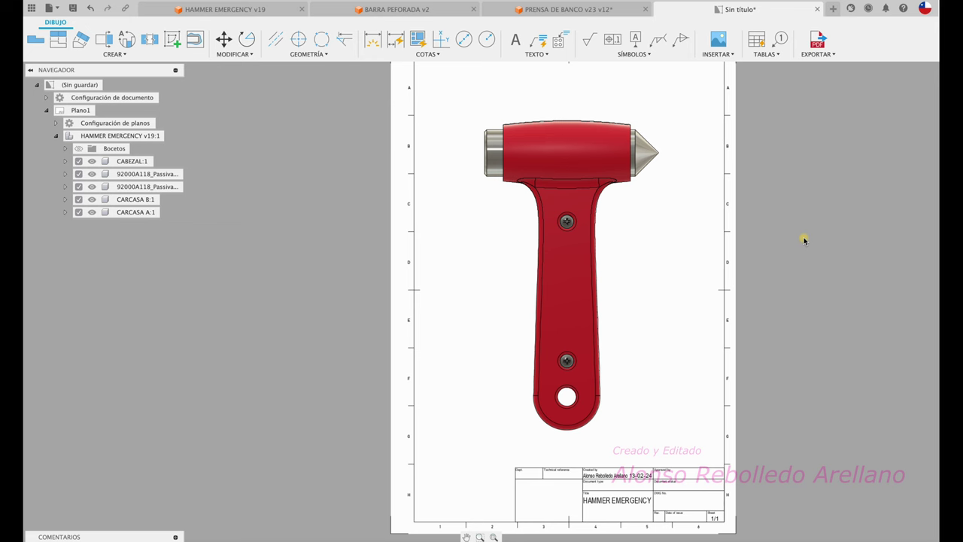
scroll(634, 216, "up", 1)
scroll(635, 216, "up", 2)
scroll(637, 218, "up", 1)
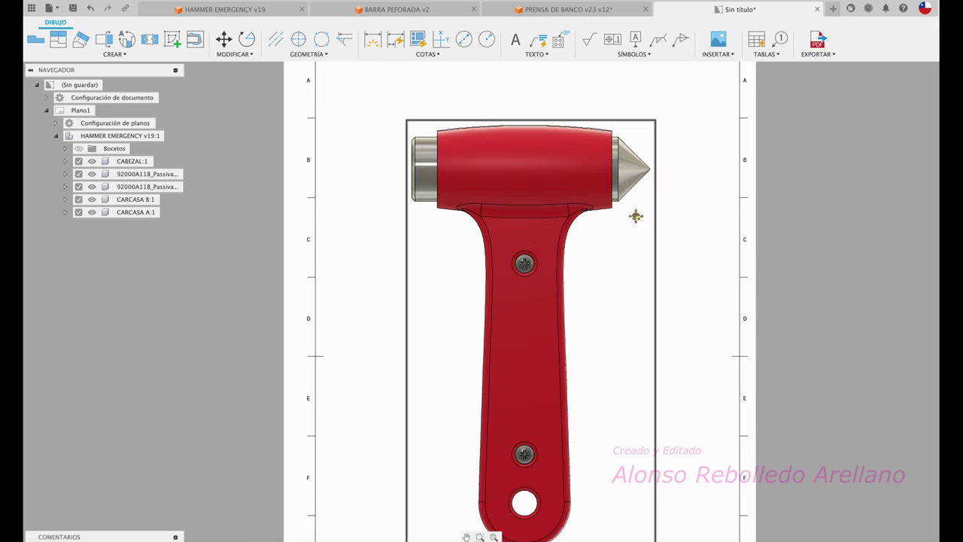
scroll(636, 218, "up", 1)
scroll(632, 196, "up", 1)
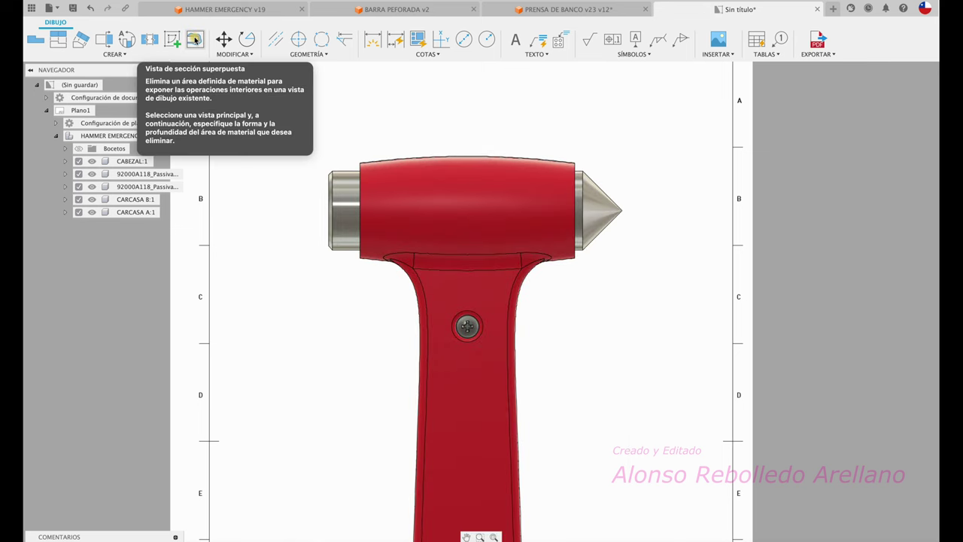
Start a break-out section on the hammer view with a closed spline boundary around the tip.
left_click(194, 41)
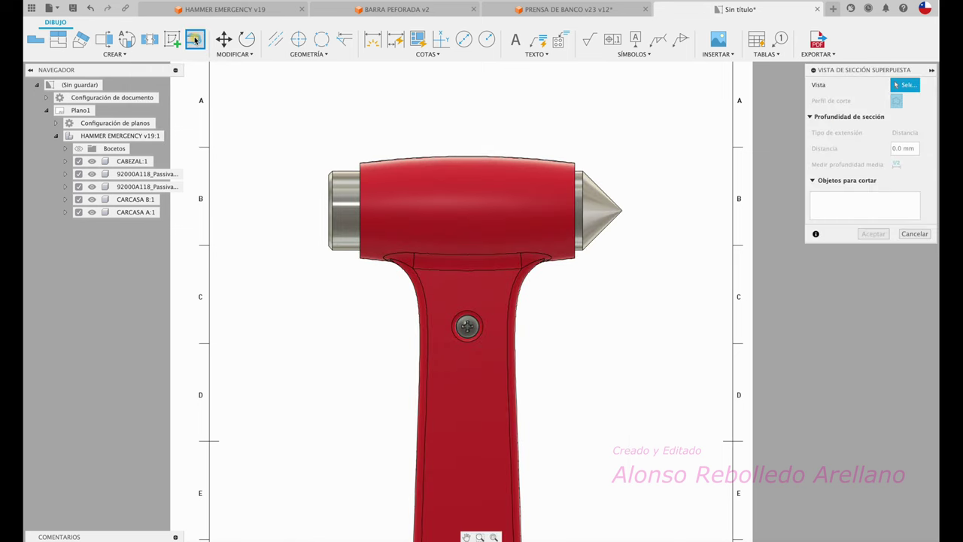
left_click(554, 150)
left_click(547, 124)
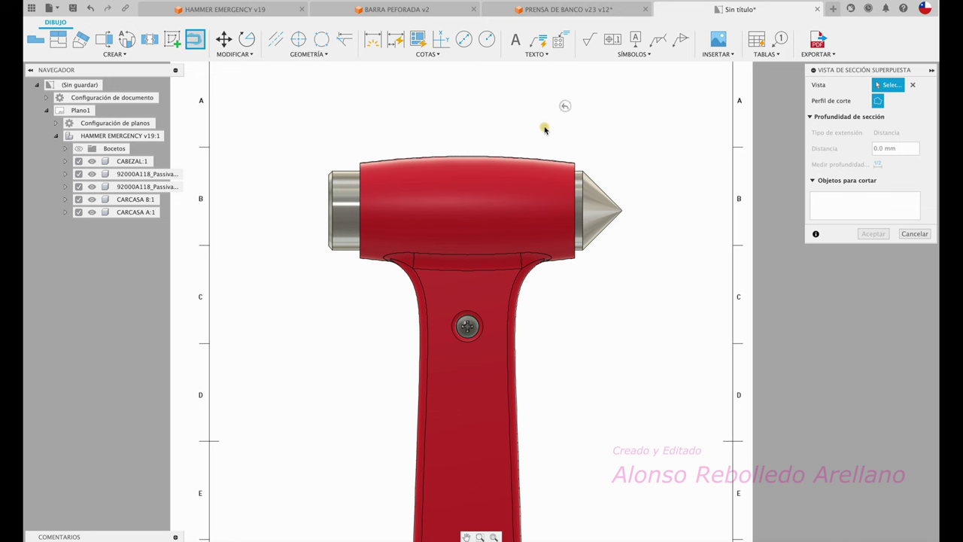
left_click(502, 208)
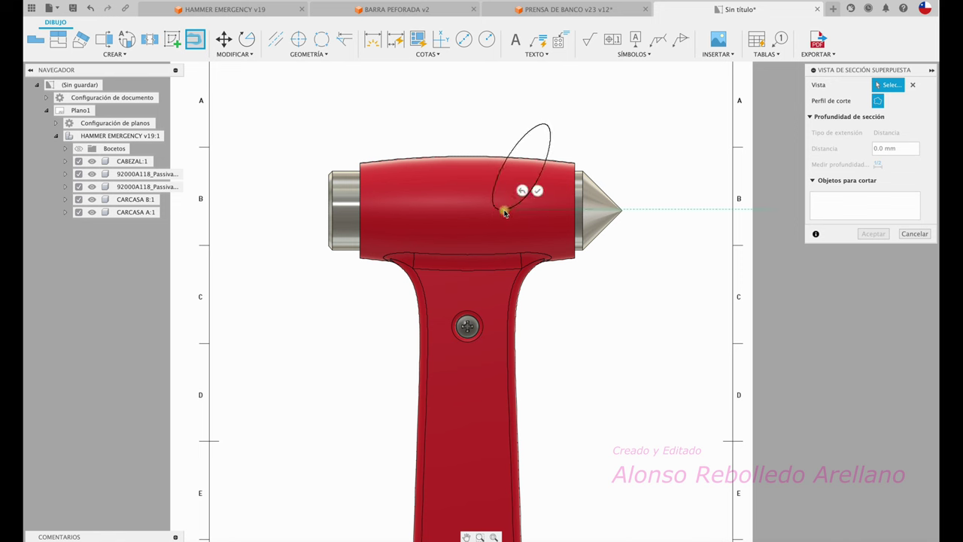
left_click(530, 239)
left_click(574, 283)
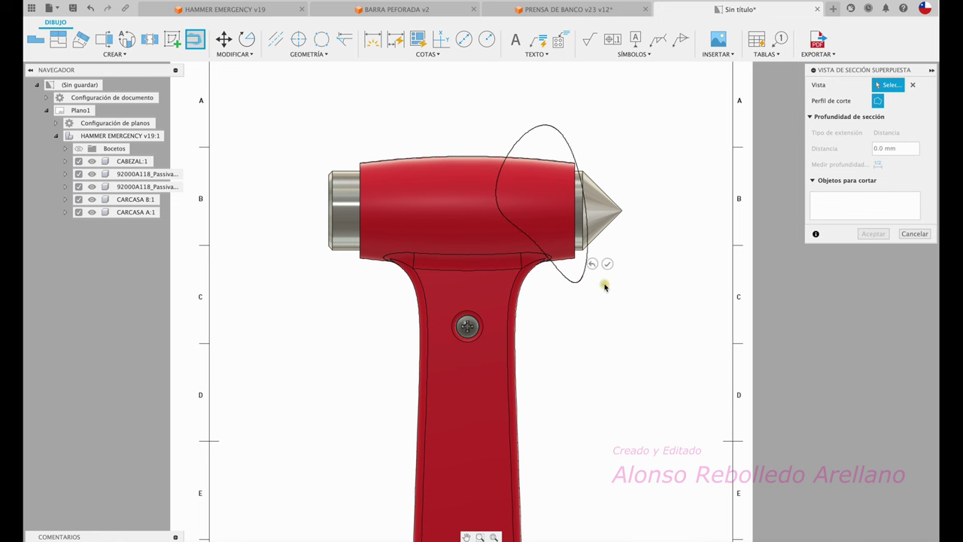
left_click(635, 274)
left_click(665, 194)
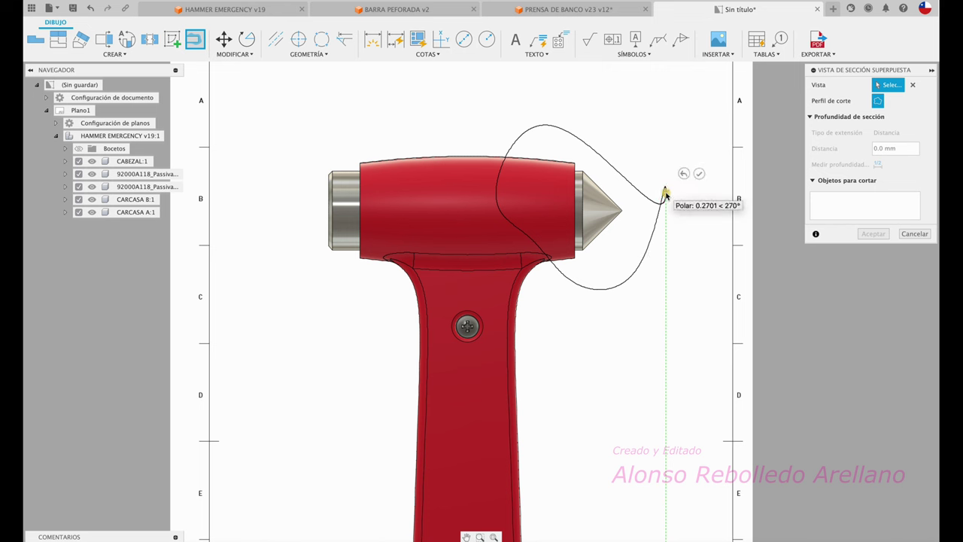
left_click(634, 132)
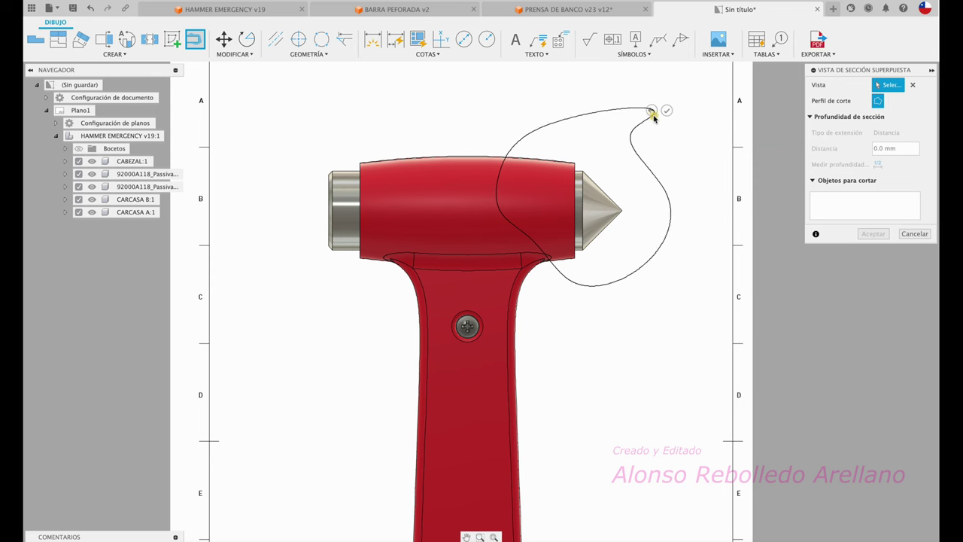
left_click(666, 110)
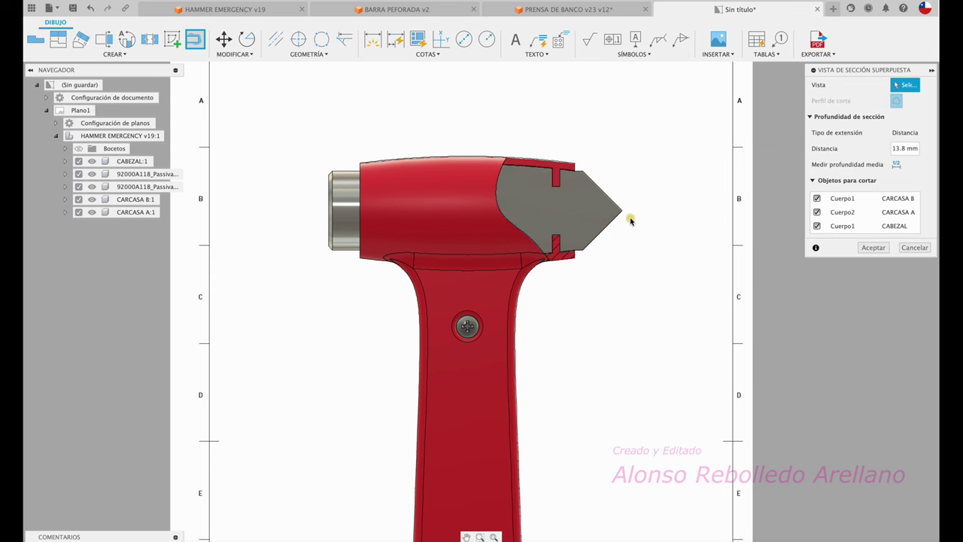
Exclude CABEZAL from the cut and create the 13.8 mm deep section.
scroll(630, 220, "up", 3)
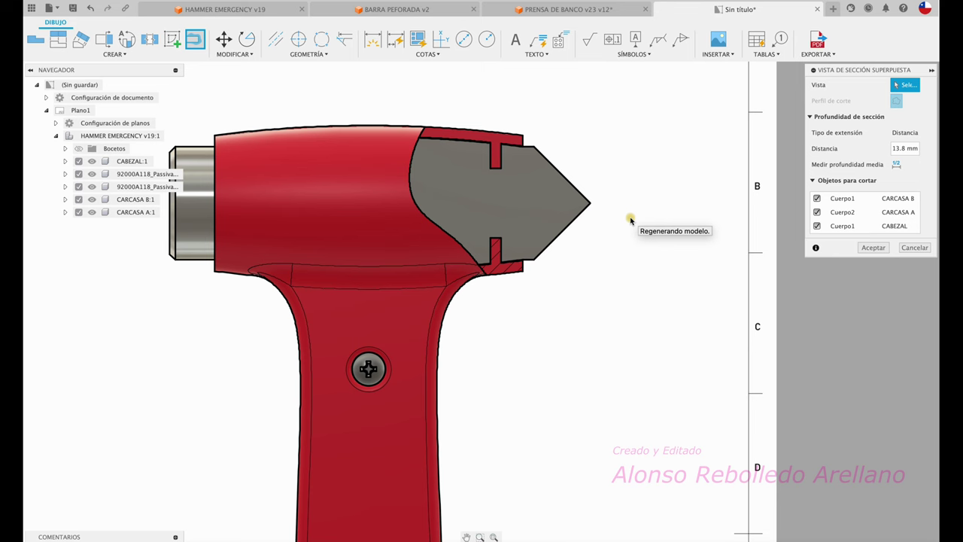
left_click_drag(861, 72, 692, 94)
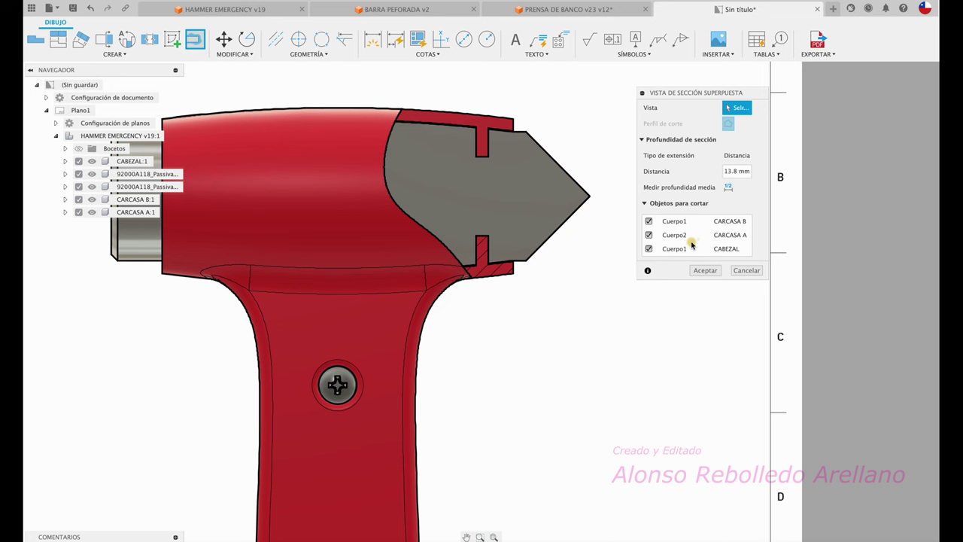
left_click(649, 249)
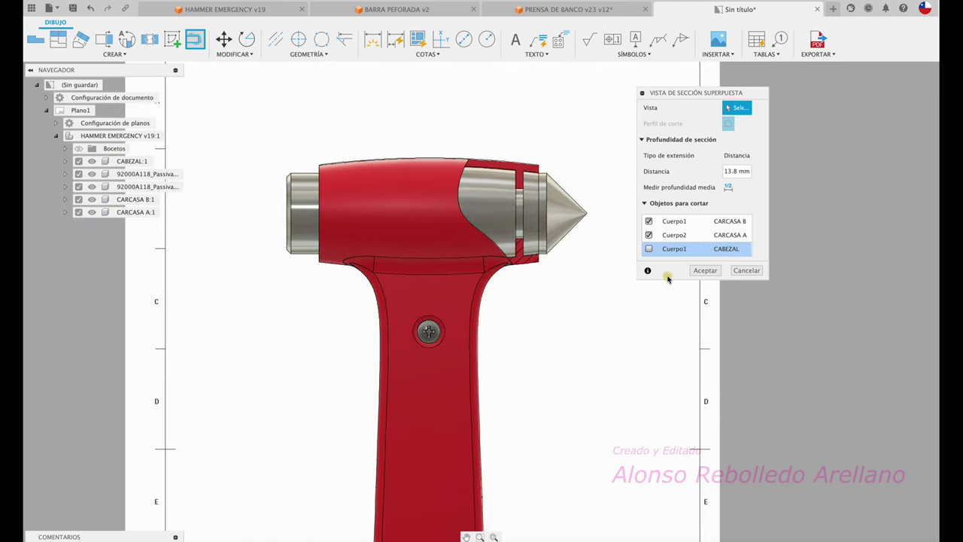
left_click(705, 270)
scroll(542, 299, "up", 1)
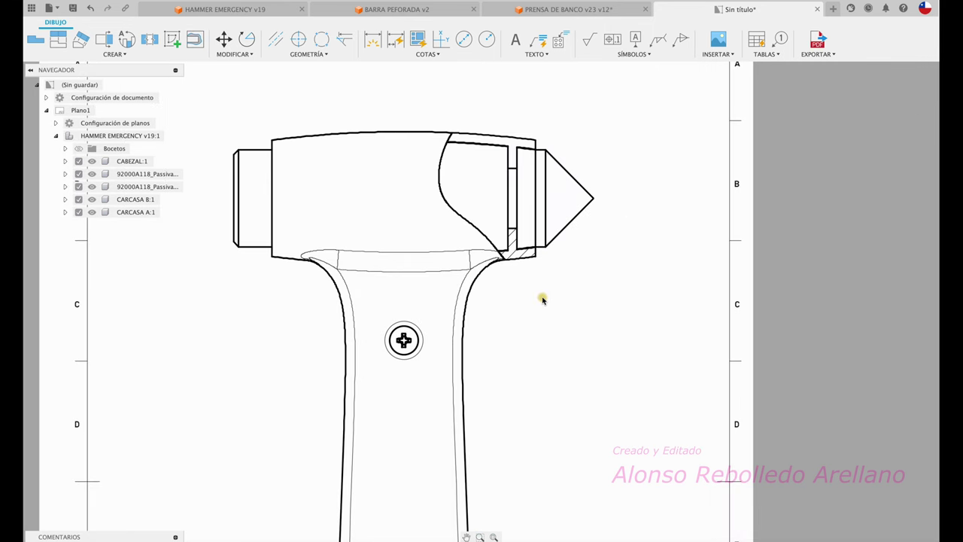
Reshape the break-out boundary over the hammer head and stretch its lower part downward.
scroll(542, 300, "up", 2)
scroll(543, 300, "up", 1)
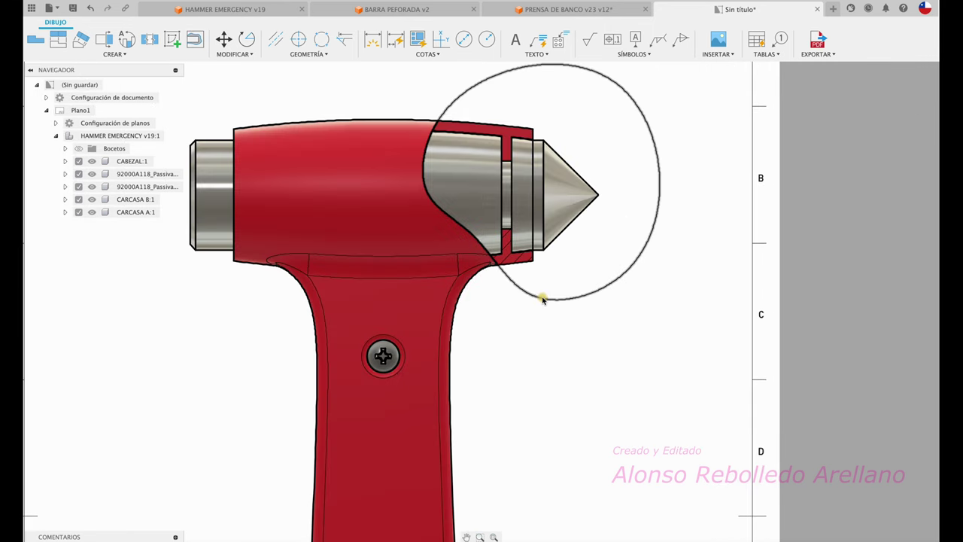
left_click(538, 296)
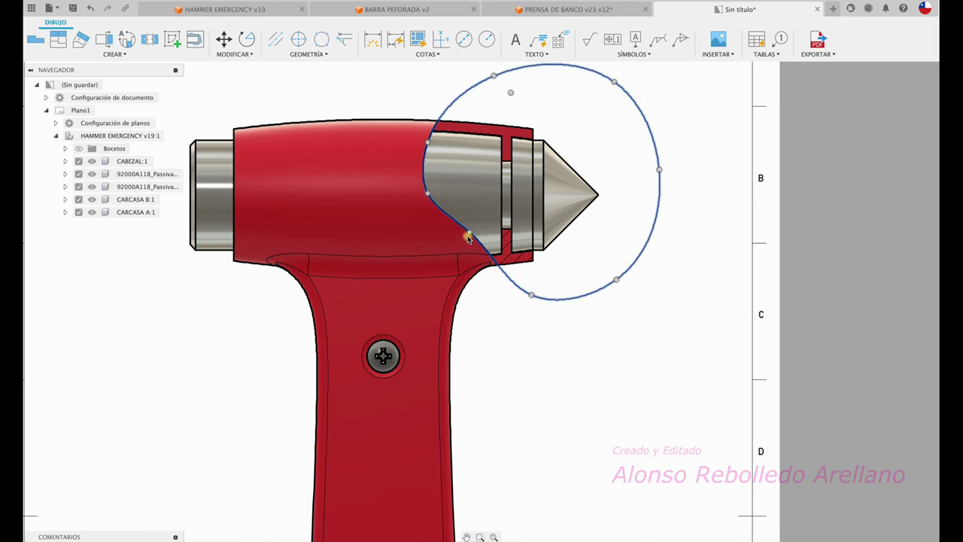
left_click_drag(471, 236, 423, 273)
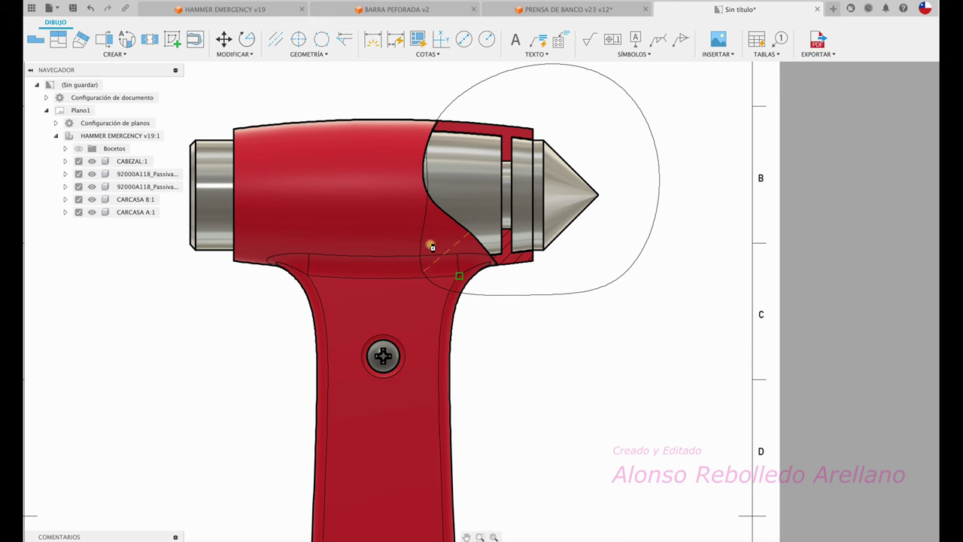
left_click_drag(428, 147, 374, 126)
left_click_drag(457, 273, 458, 275)
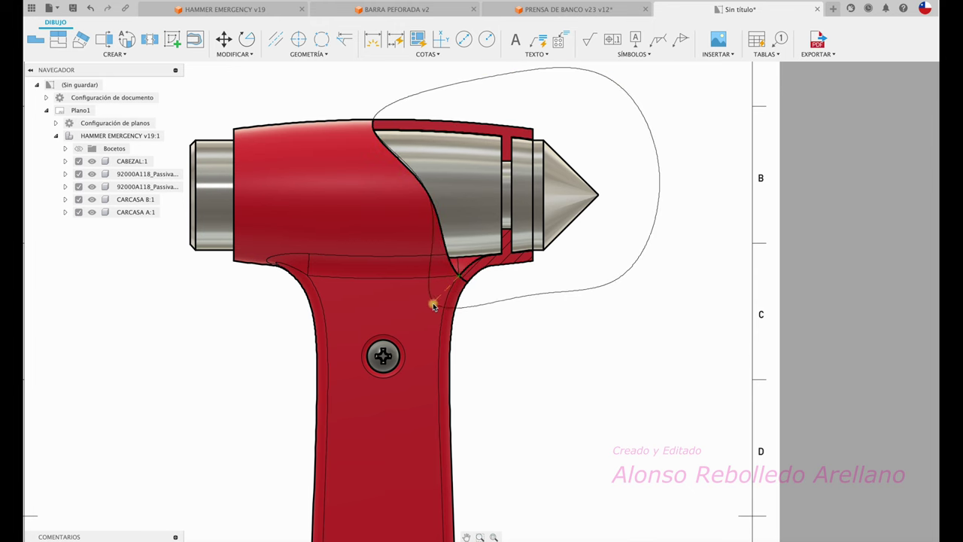
left_click_drag(428, 197, 385, 224)
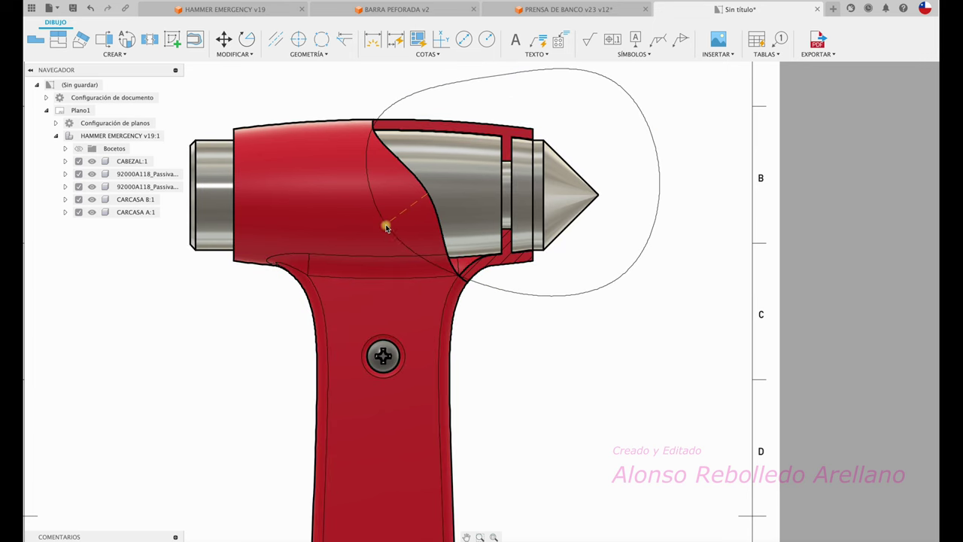
left_click_drag(532, 297, 497, 380)
Anchor the boundary at the upper screw centre, confirm the updated section, and fit the sheet.
left_click(461, 277)
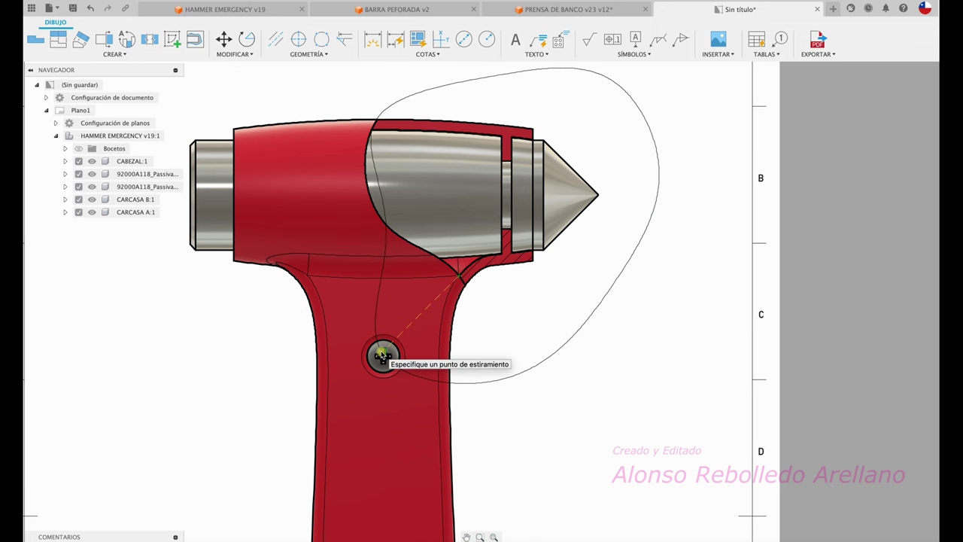
left_click(383, 355)
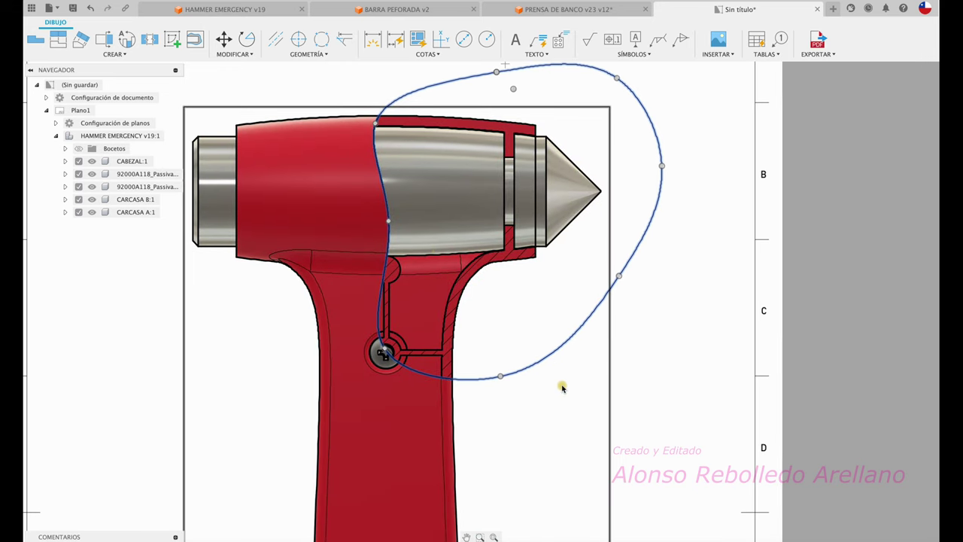
left_click_drag(386, 223, 366, 220)
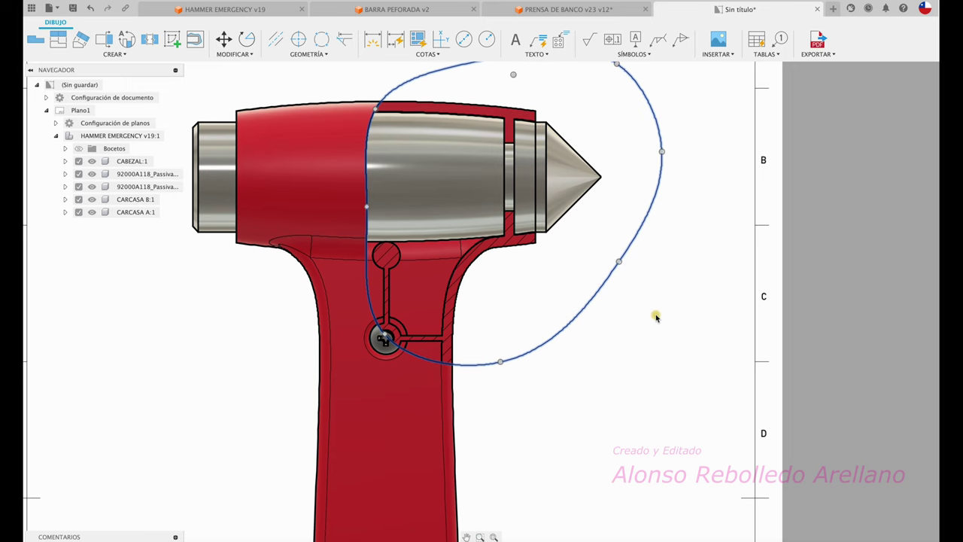
left_click(587, 304)
left_click(688, 234)
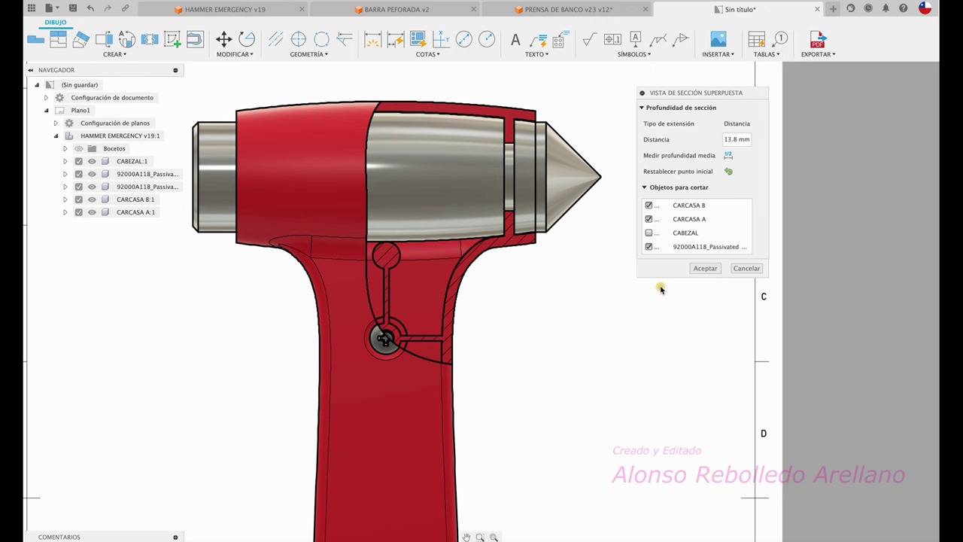
left_click(702, 267)
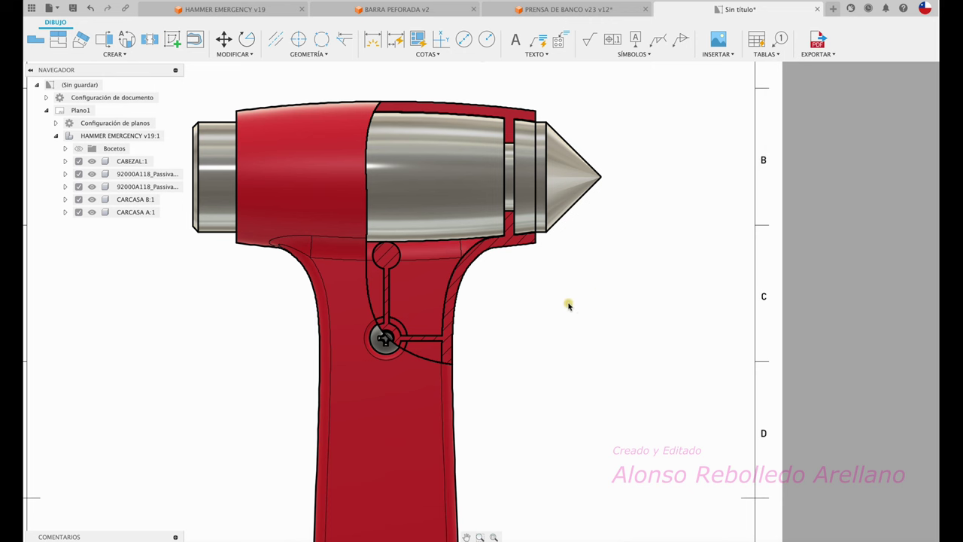
key("F6")
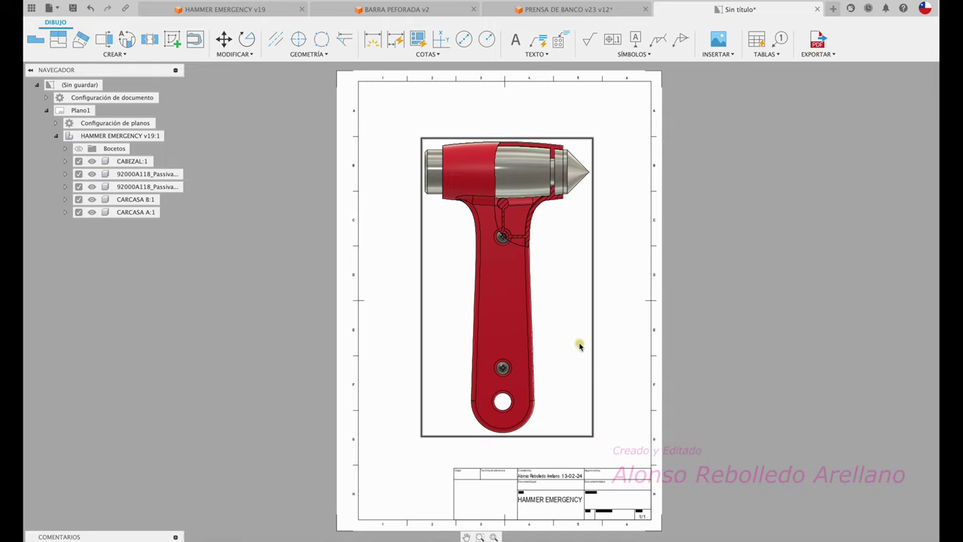
Shift the base view left and add an isometric projected view from it.
left_click_drag(592, 343, 549, 339)
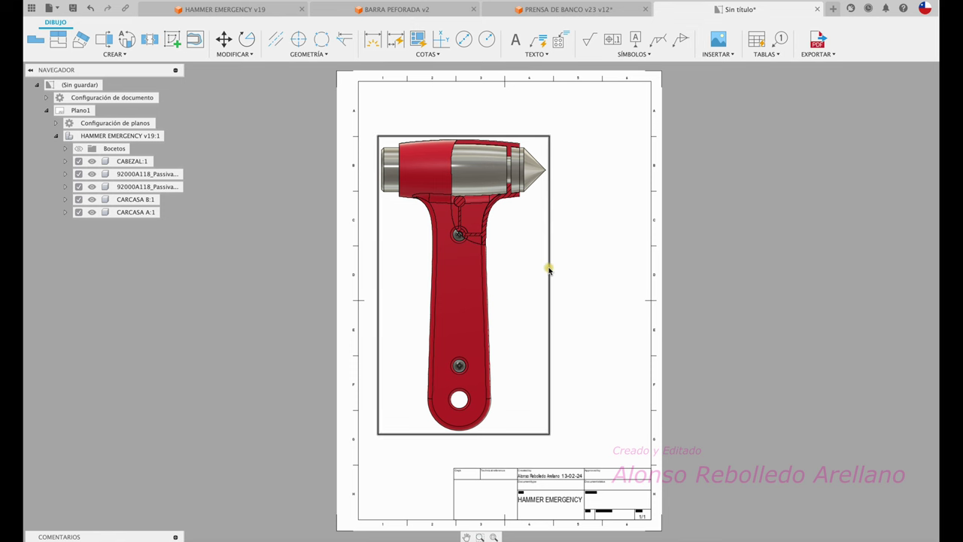
left_click(58, 39)
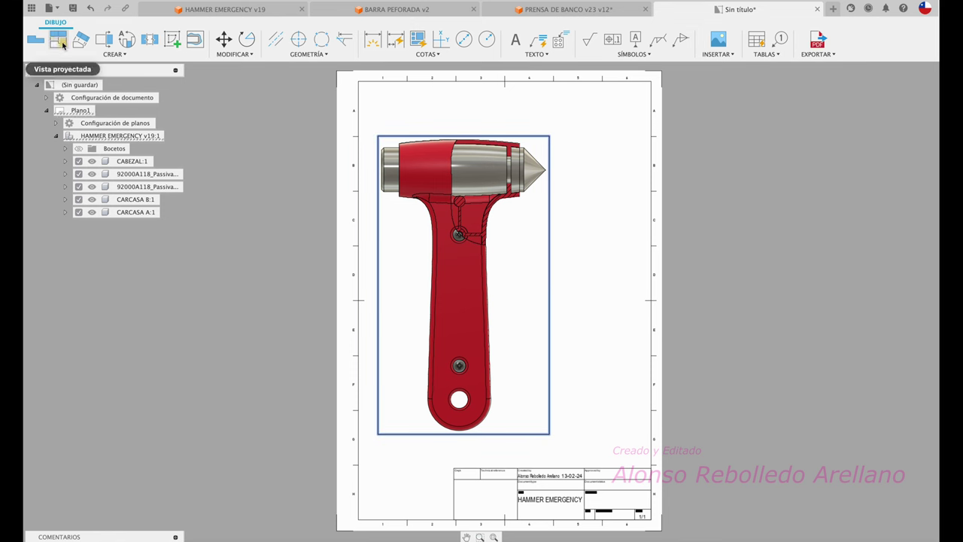
left_click(462, 285)
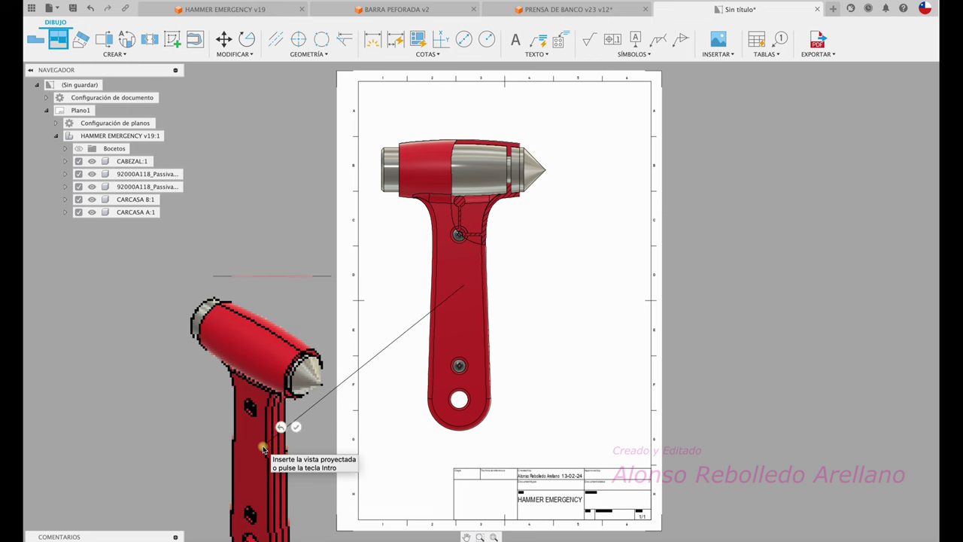
left_click(263, 449)
key("Return")
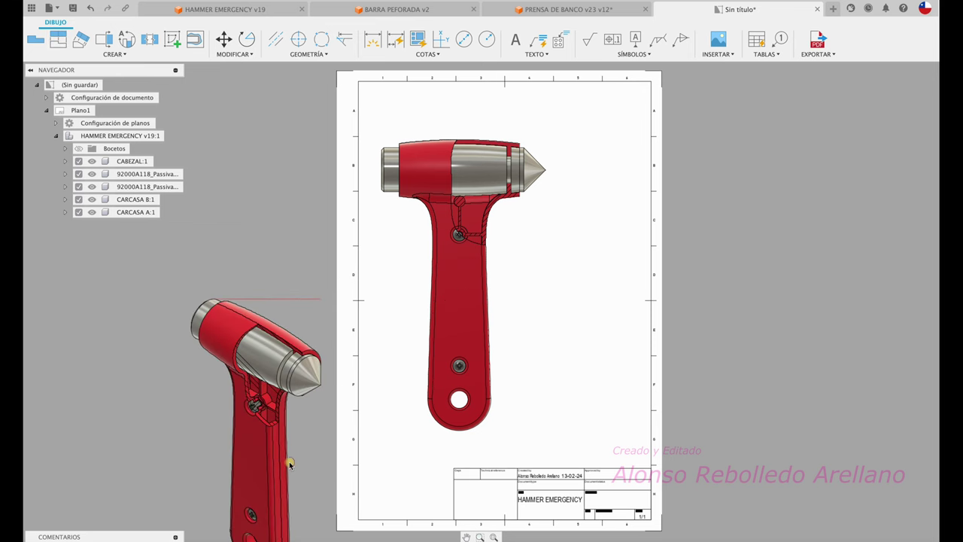
Position the isometric view beside the front view and set its scale to 1:1.
left_click(290, 465)
left_click_drag(325, 452, 636, 329)
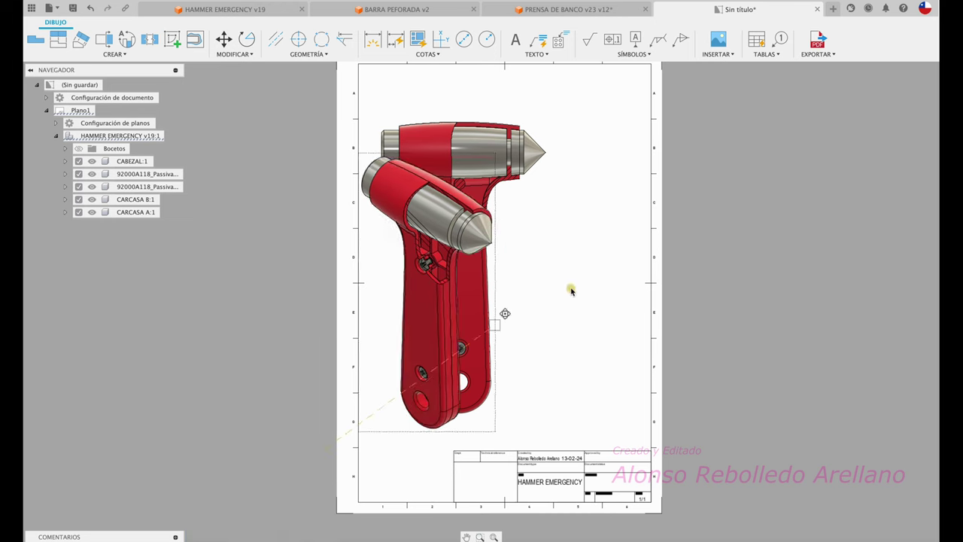
left_click(637, 328)
double_click(635, 359)
triple_click(740, 155)
type("1:1")
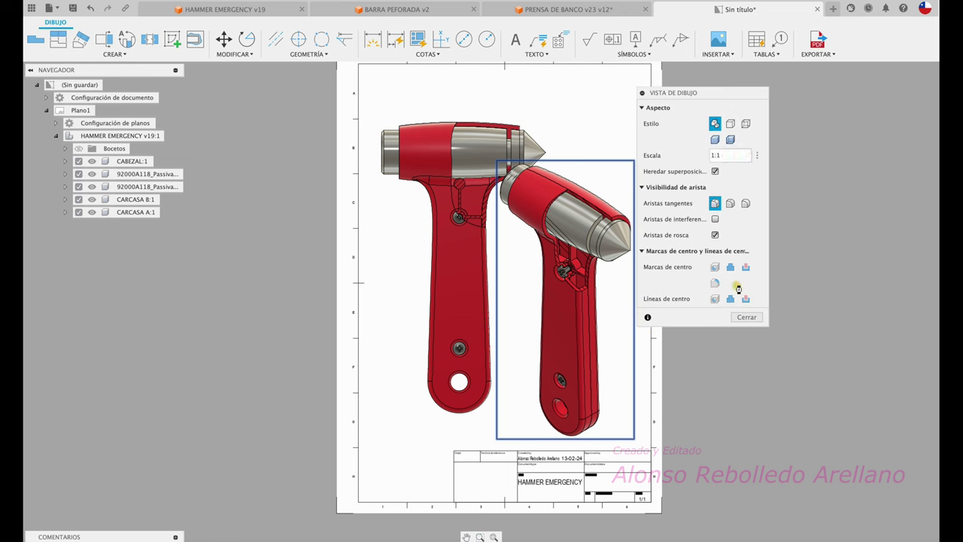
key("Return")
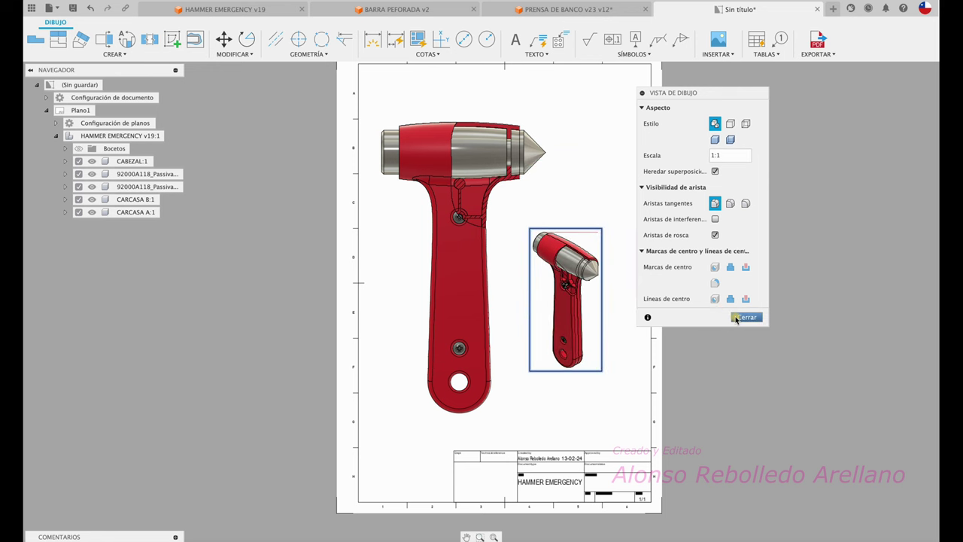
left_click(751, 318)
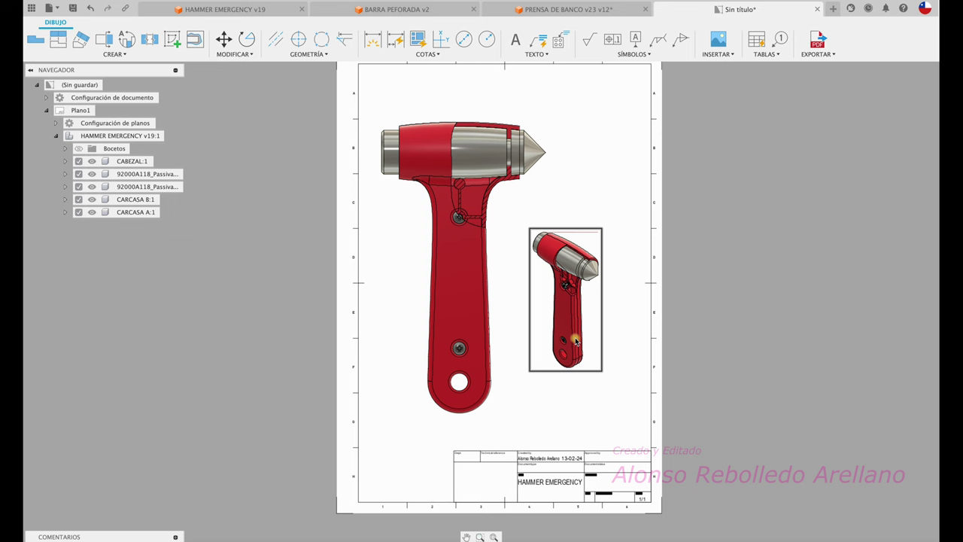
left_click_drag(596, 336, 608, 376)
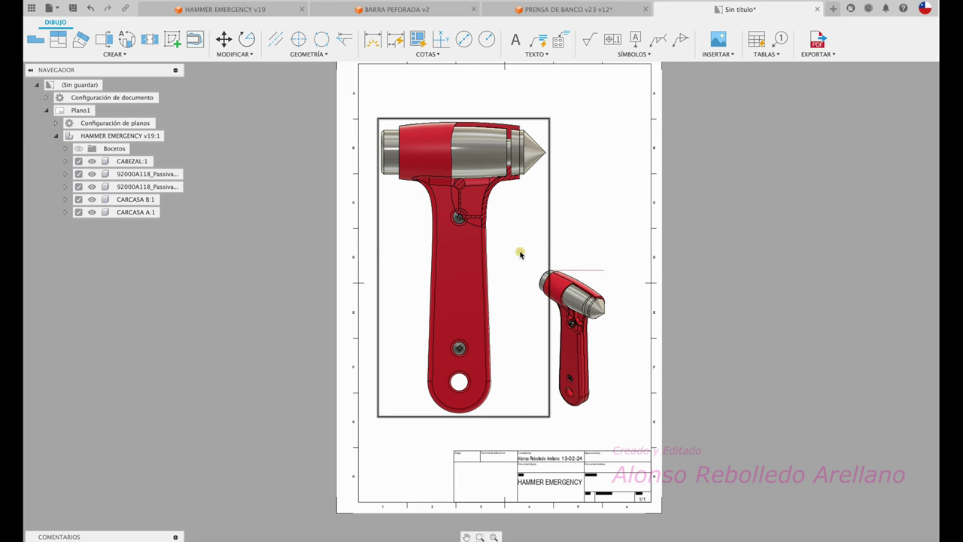
Set the side view section hatch to 0.5 scale factor with the DOTS pattern.
scroll(520, 256, "up", 3)
scroll(520, 254, "up", 3)
scroll(520, 253, "up", 2)
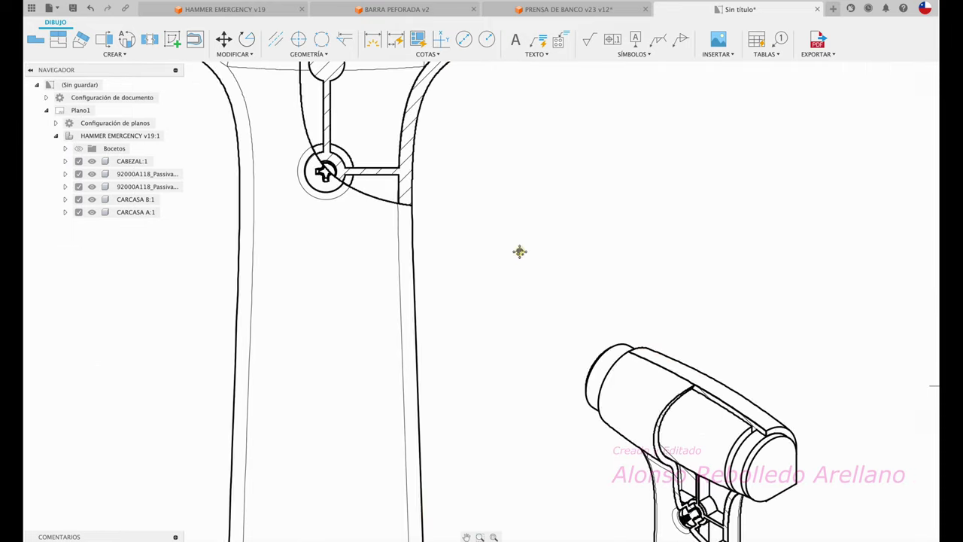
scroll(520, 253, "up", 2)
scroll(520, 254, "up", 2)
scroll(520, 254, "up", 2)
scroll(518, 251, "up", 1)
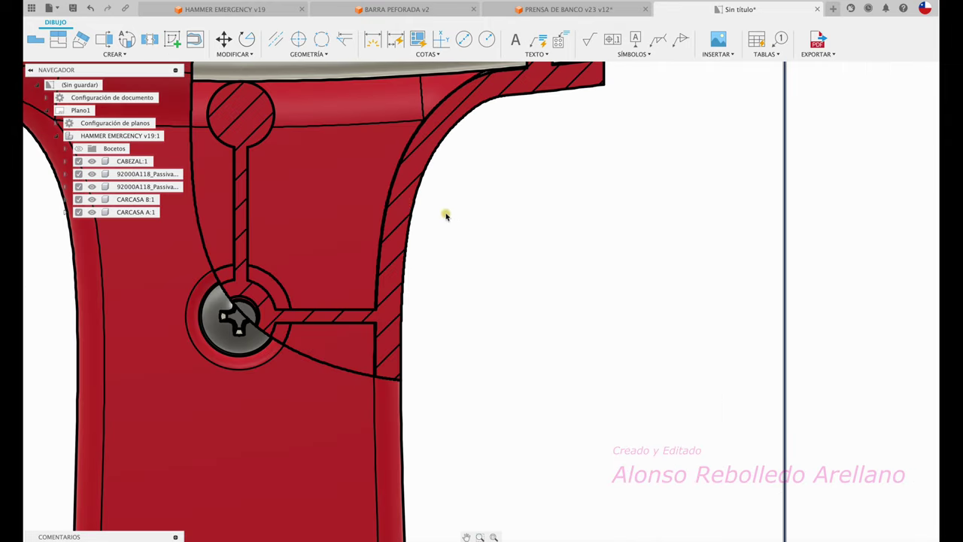
double_click(407, 192)
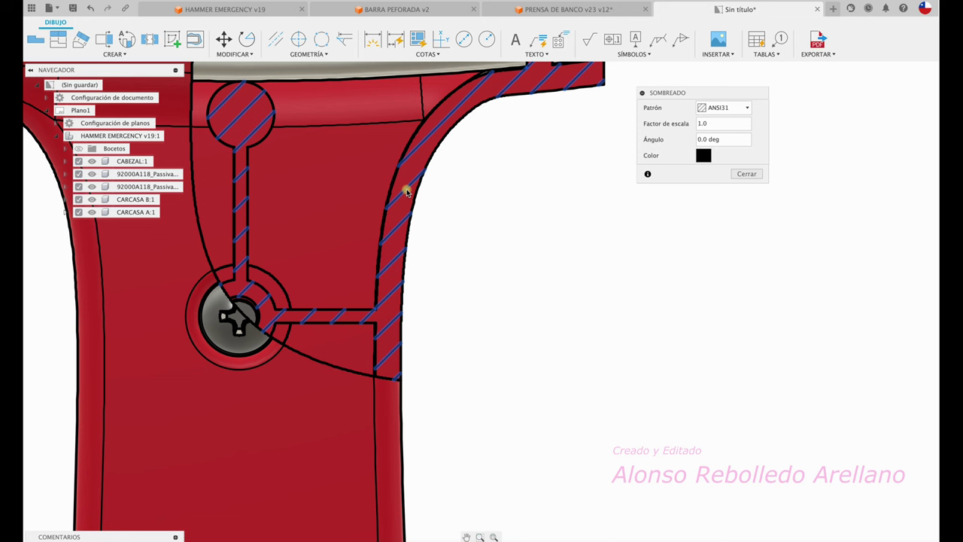
left_click_drag(711, 128, 674, 128)
type("0.5")
key("Return")
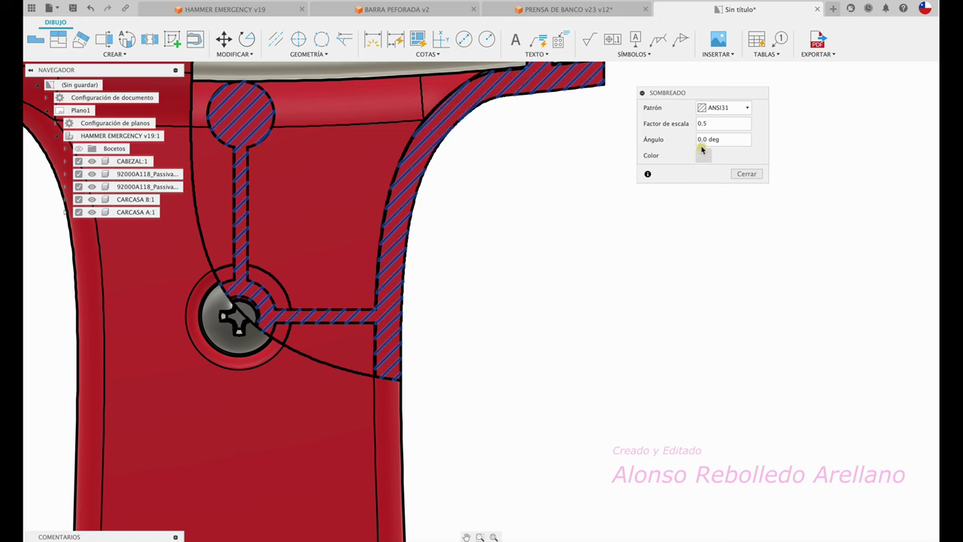
left_click(746, 108)
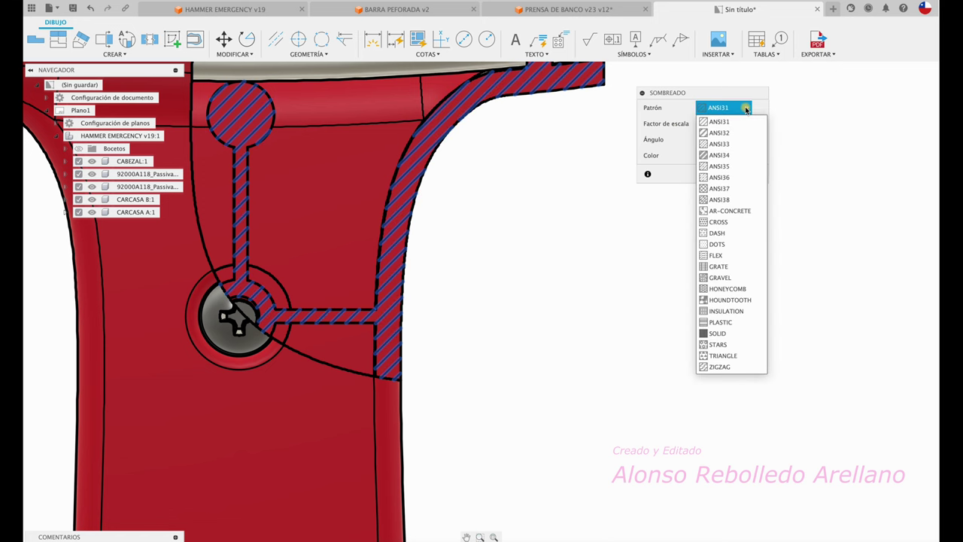
left_click(711, 243)
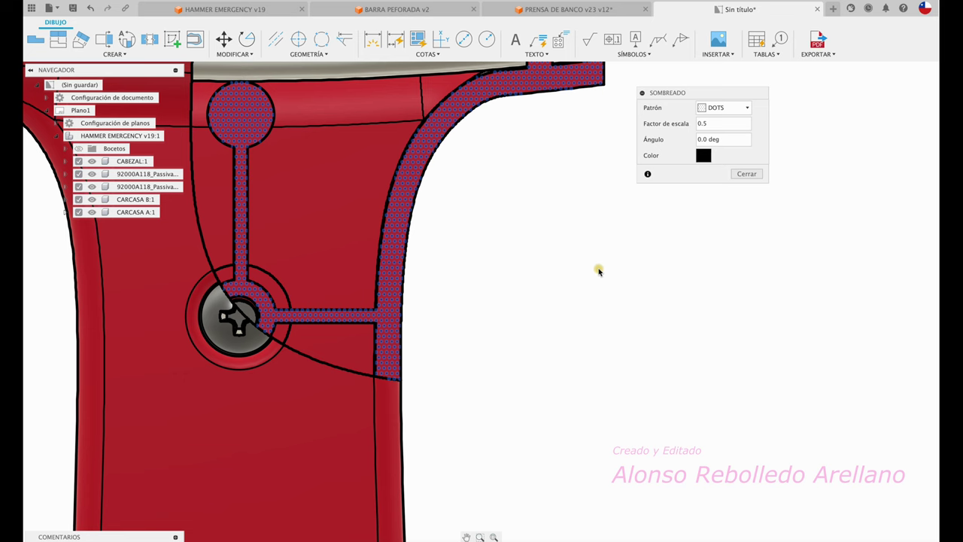
left_click(746, 174)
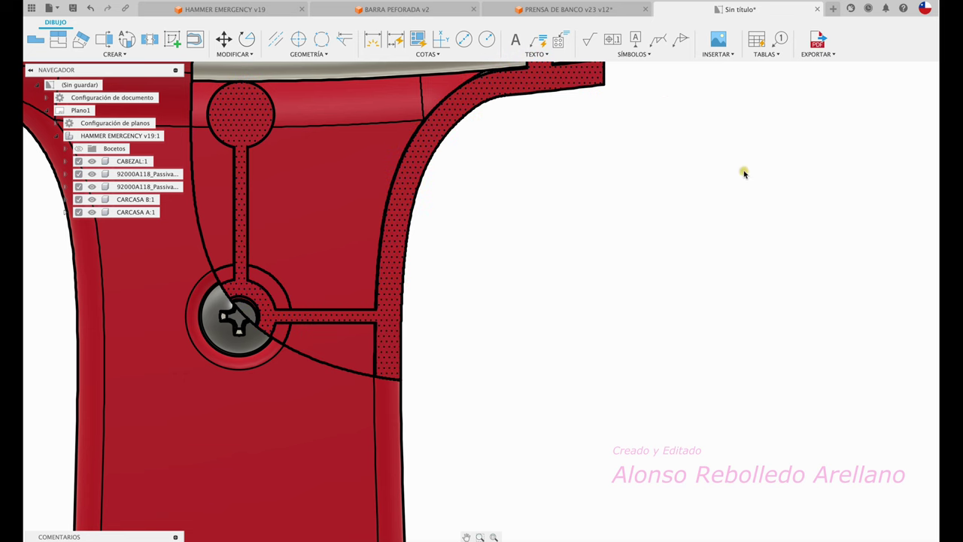
Change the section hatch pattern from DOTS to ANSI35.
scroll(617, 256, "down", 1)
scroll(621, 256, "down", 2)
scroll(621, 256, "down", 3)
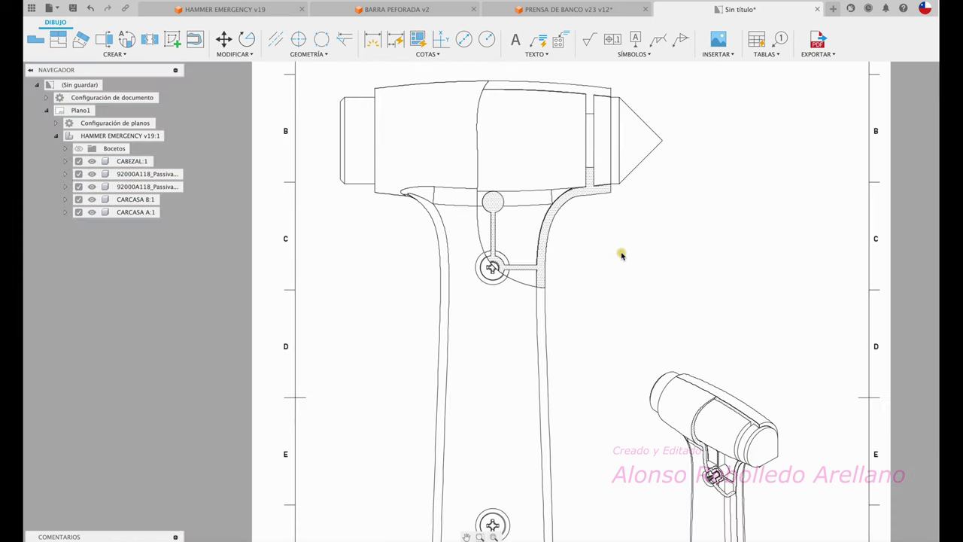
scroll(576, 219, "up", 2)
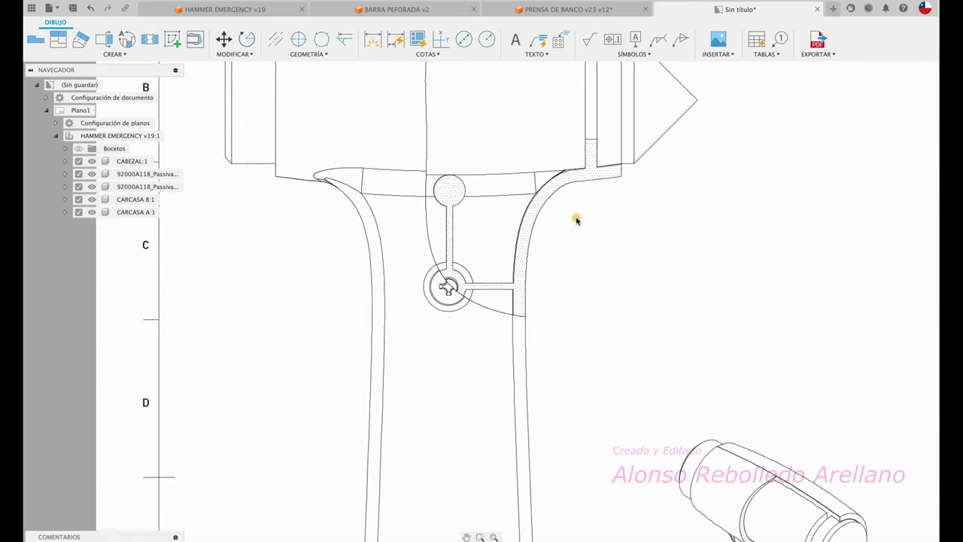
scroll(574, 218, "up", 1)
scroll(574, 217, "up", 1)
double_click(508, 208)
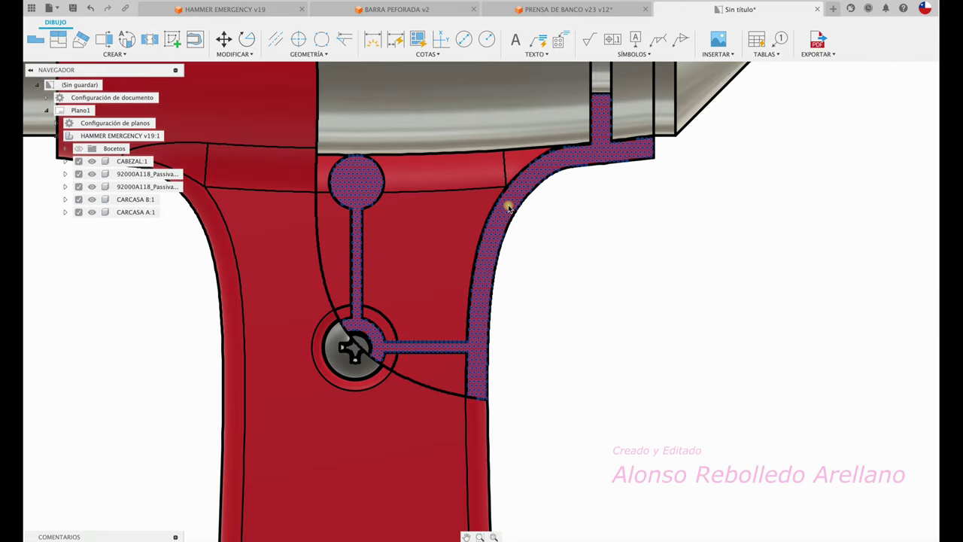
left_click(745, 108)
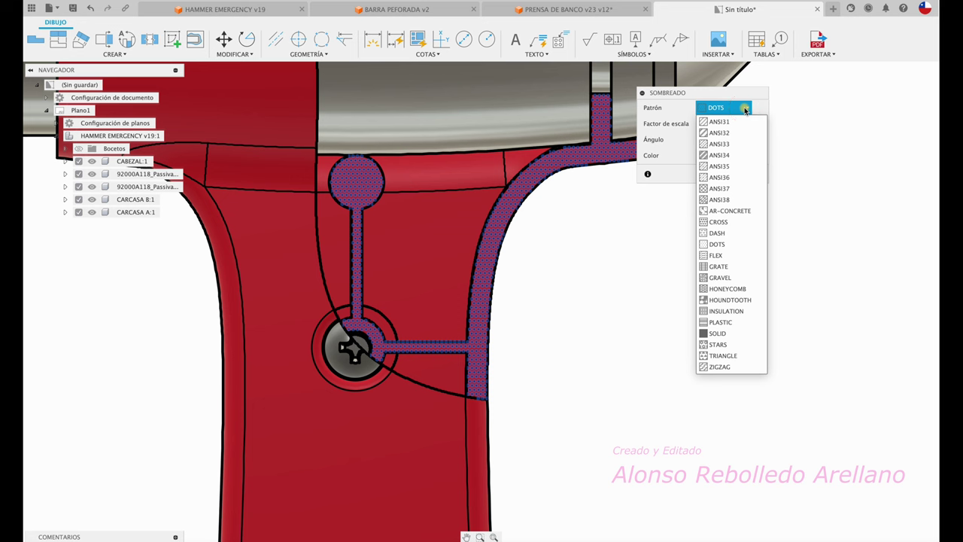
left_click(734, 167)
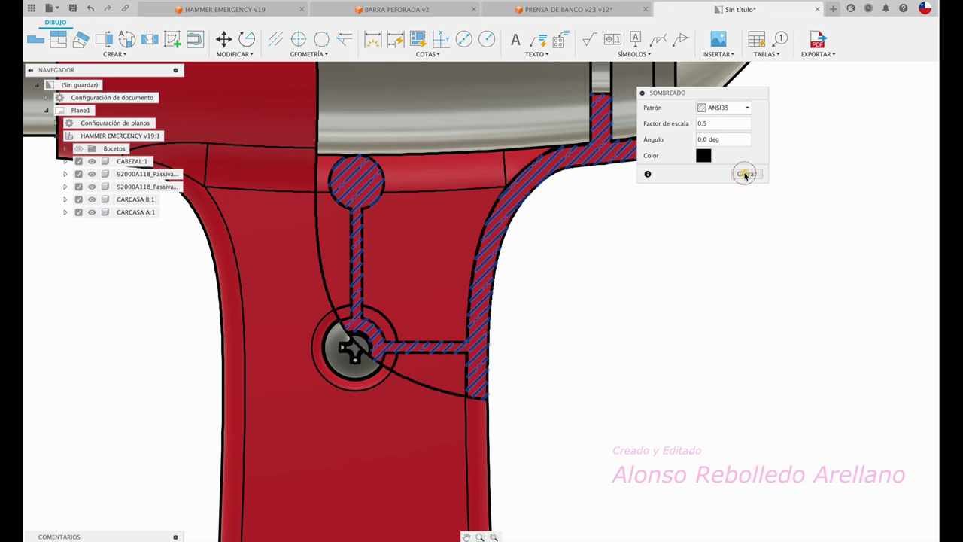
left_click(745, 173)
scroll(615, 322, "down", 5)
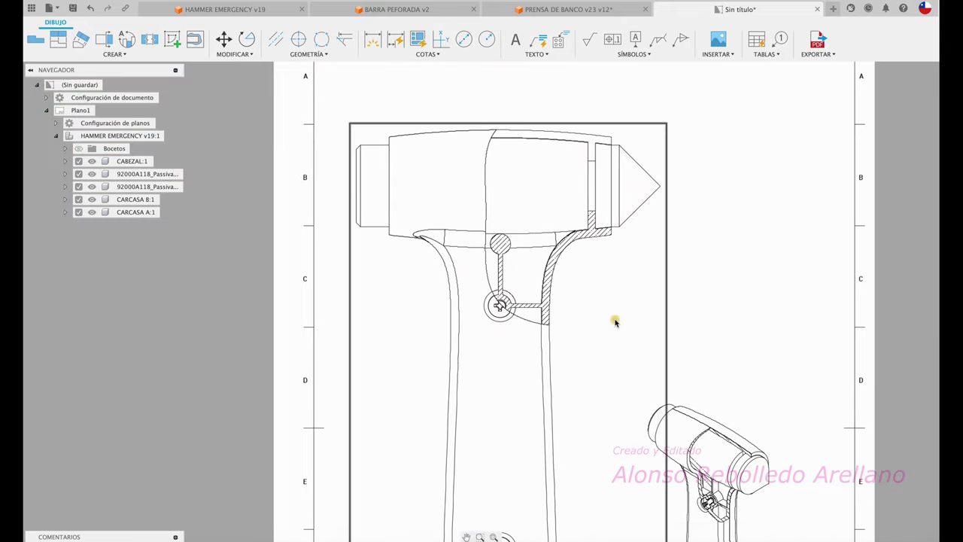
scroll(615, 322, "up", 5)
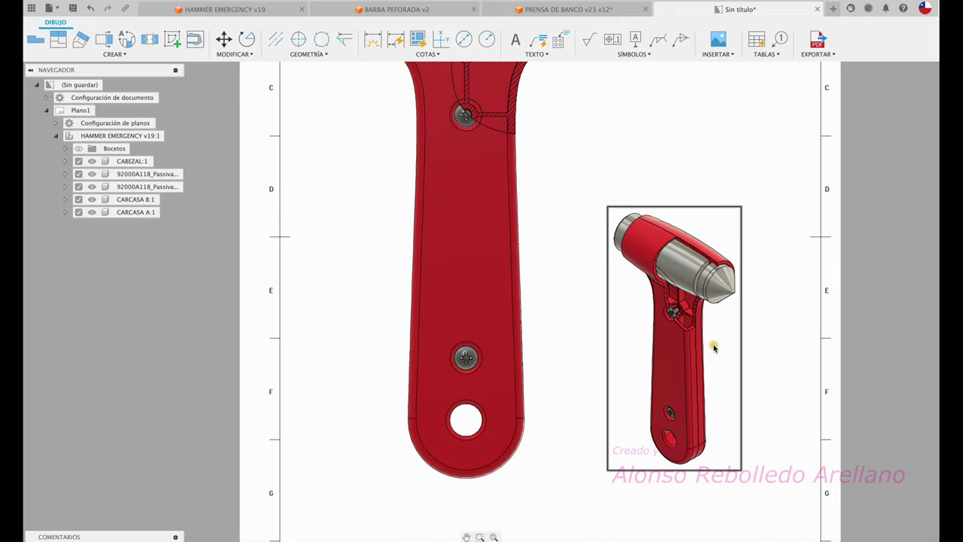
Set the isometric view's section hatch to a 90 deg angle and 0.1 scale factor.
scroll(710, 335, "up", 3)
scroll(711, 340, "up", 2)
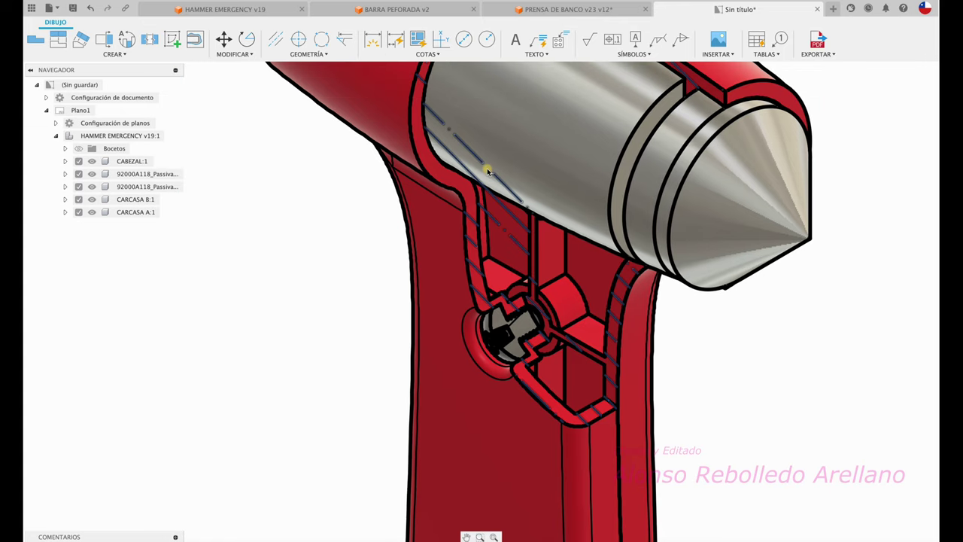
left_click(501, 183)
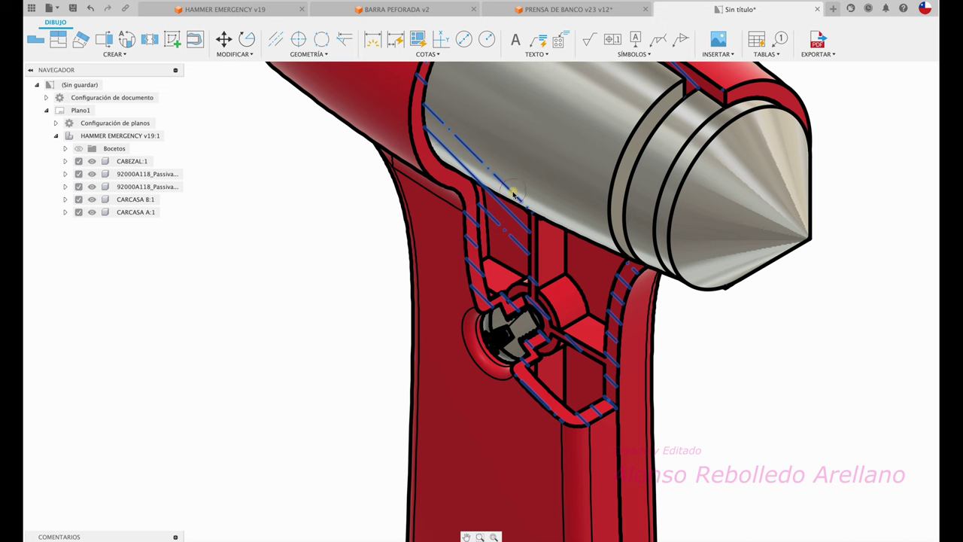
double_click(514, 194)
left_click_drag(714, 123, 674, 125)
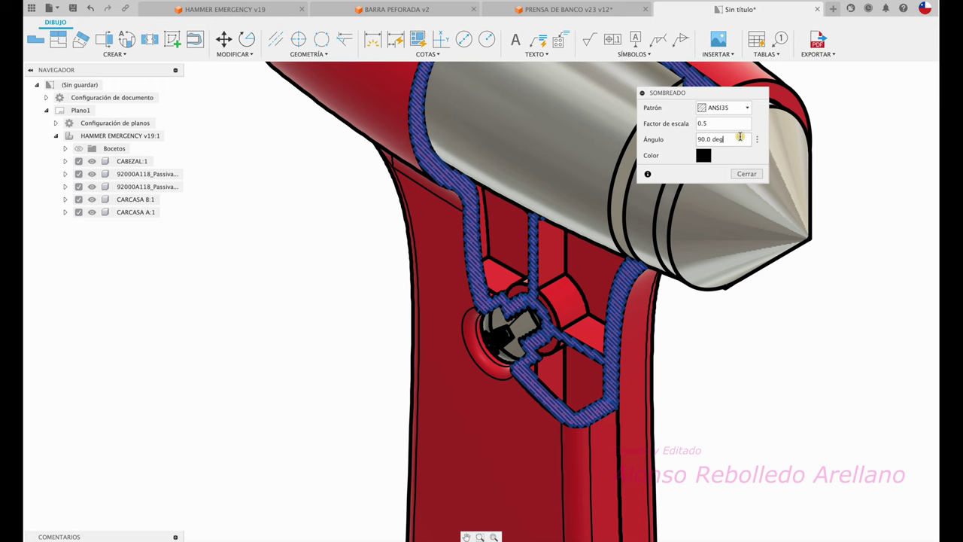
left_click(747, 174)
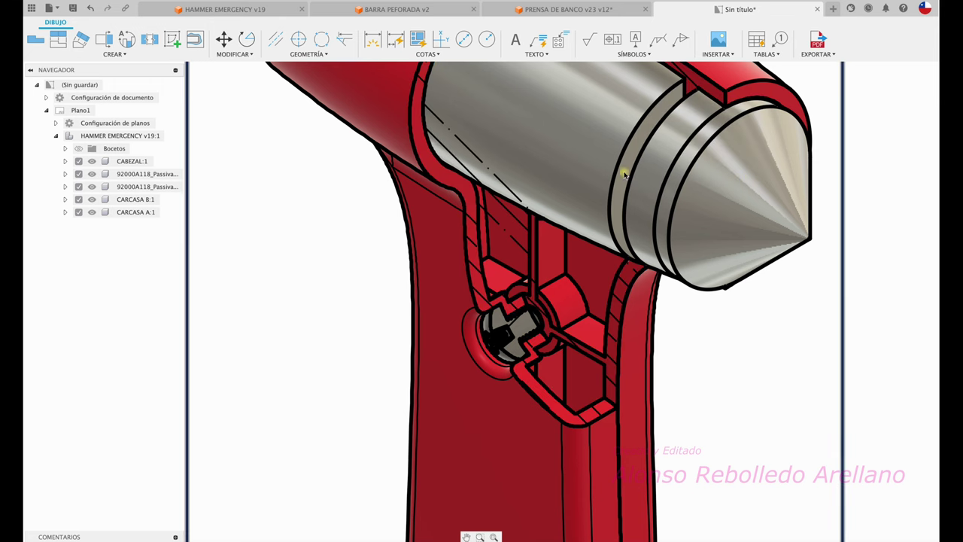
double_click(509, 187)
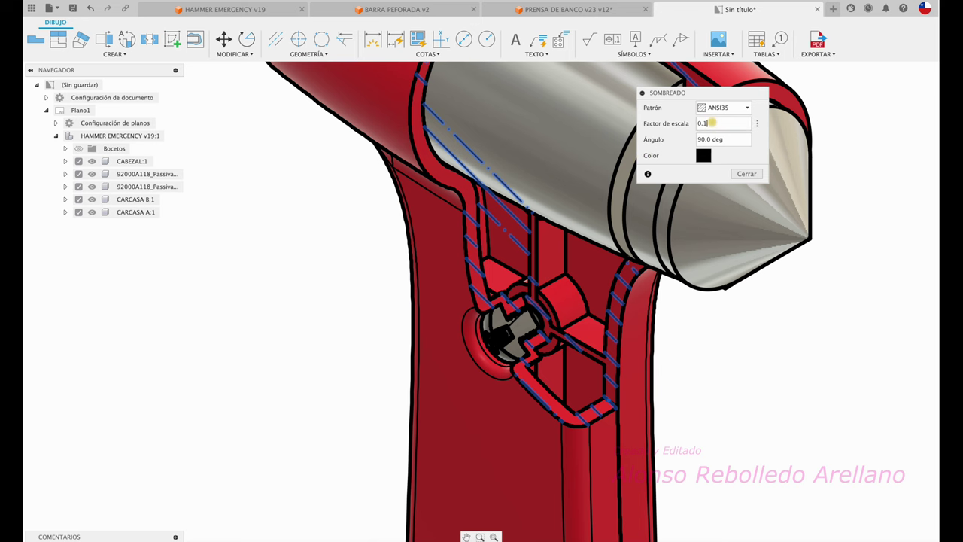
left_click(747, 174)
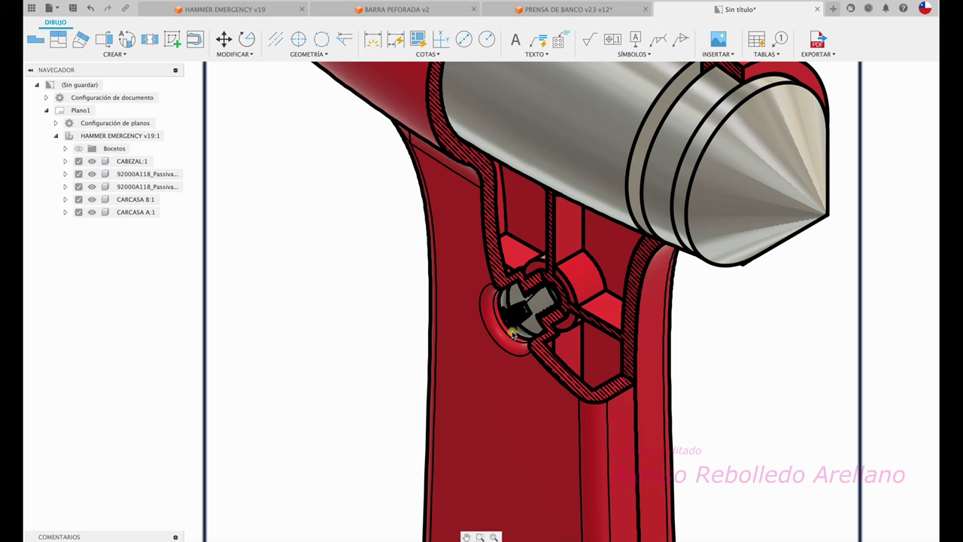
scroll(512, 335, "down", 3)
scroll(512, 335, "down", 2)
scroll(511, 334, "down", 1)
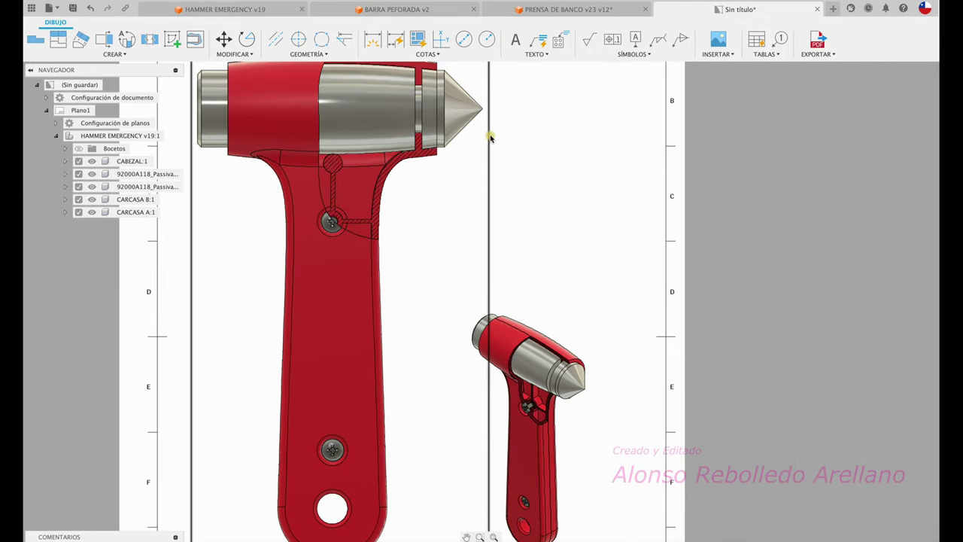
left_click(490, 137)
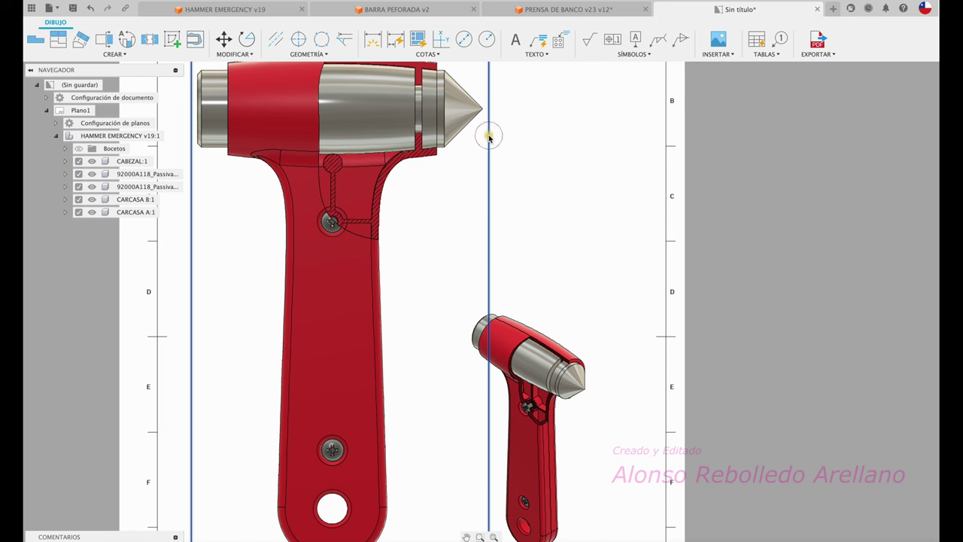
Close the boundary around the hammer head, exclude the 92000A118_Passivated screw, and accept the section.
left_click(388, 242)
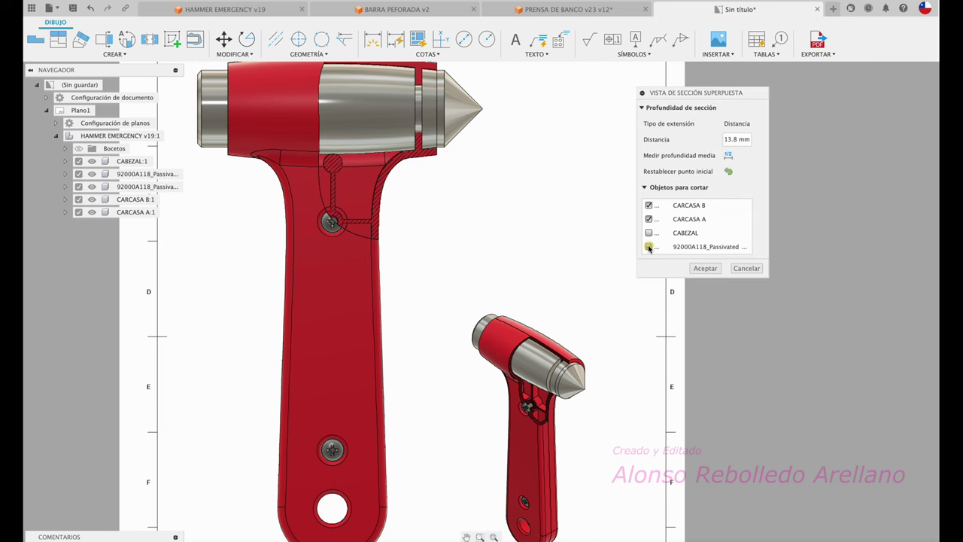
left_click(649, 247)
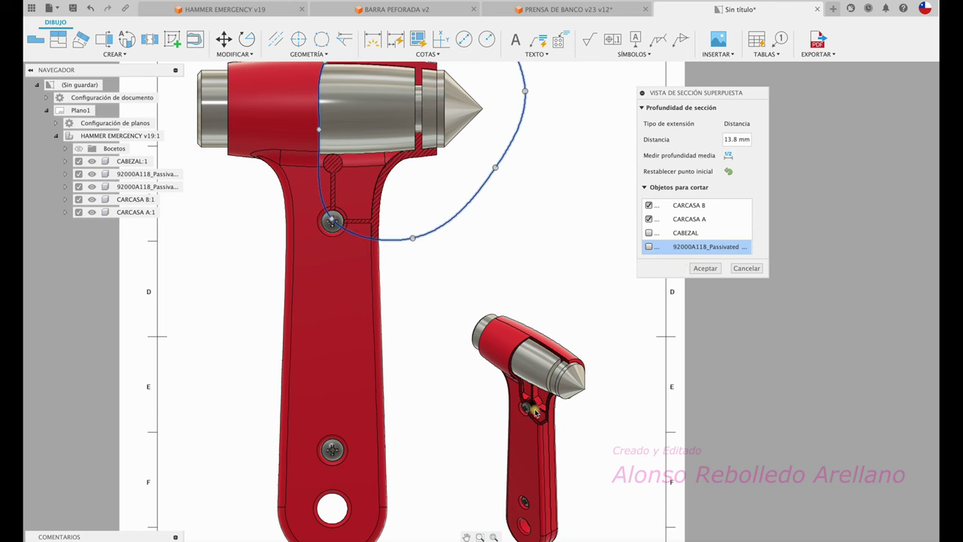
left_click(705, 268)
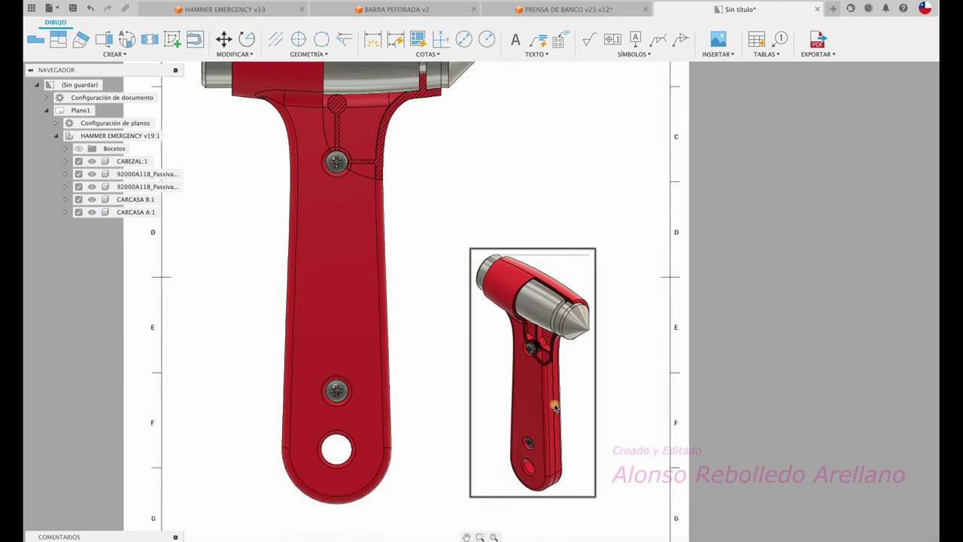
scroll(555, 407, "up", 3)
scroll(555, 408, "up", 2)
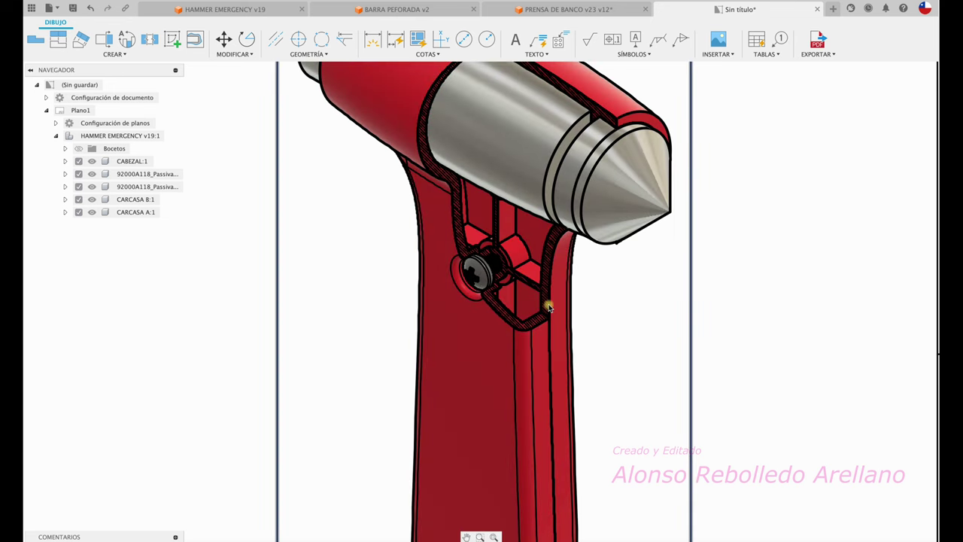
scroll(550, 309, "down", 3)
scroll(550, 305, "down", 2)
scroll(550, 304, "down", 2)
scroll(557, 302, "down", 1)
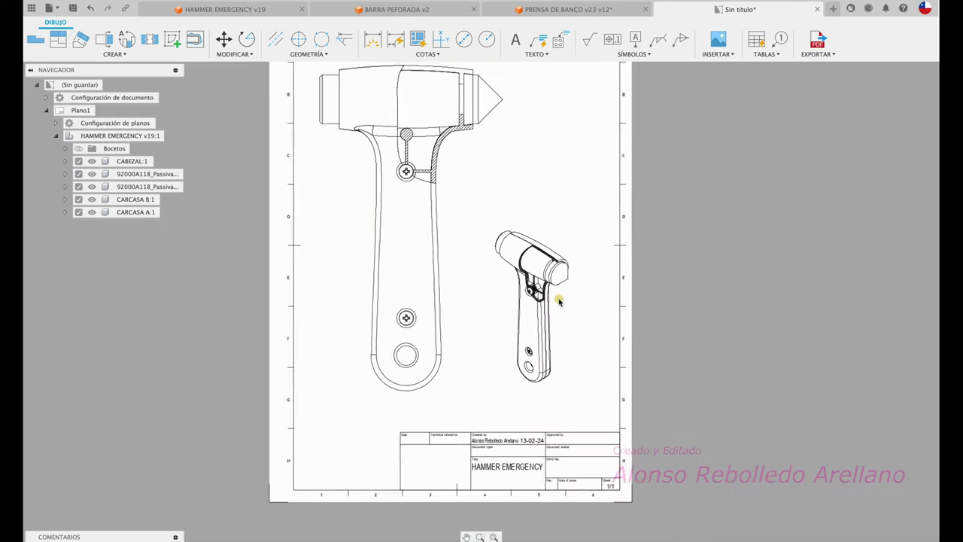
scroll(558, 301, "down", 1)
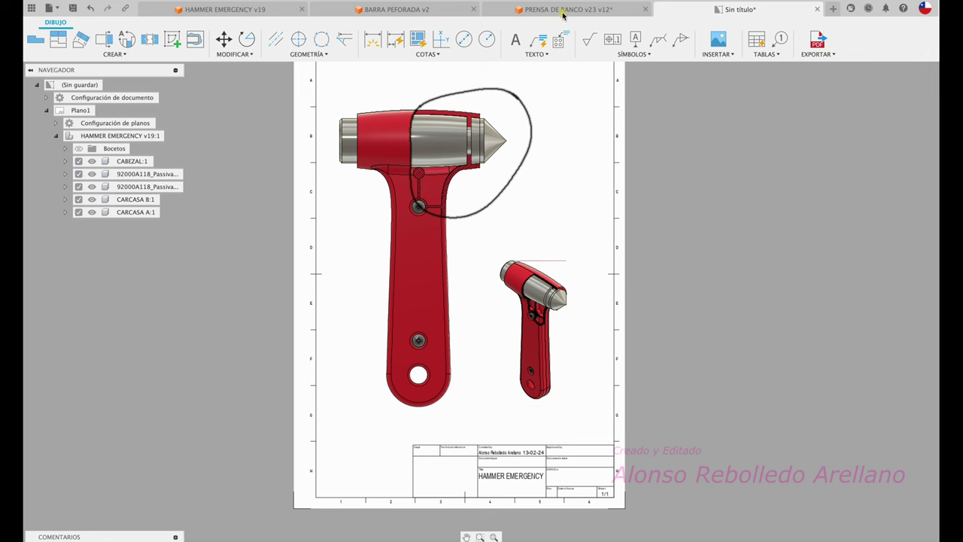
left_click(415, 9)
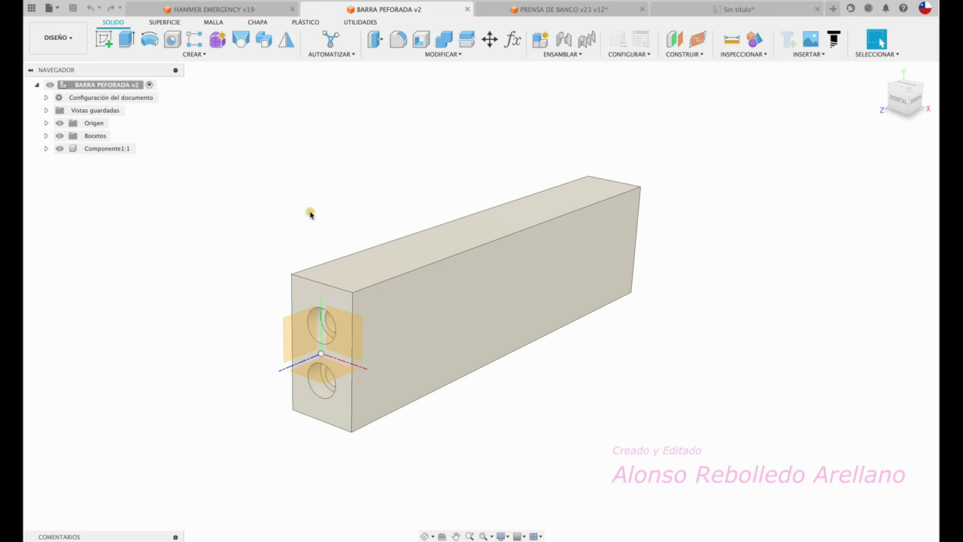
Create a new A4 landscape drawing from the BARRA PEFORADA v2 design.
left_click(755, 39)
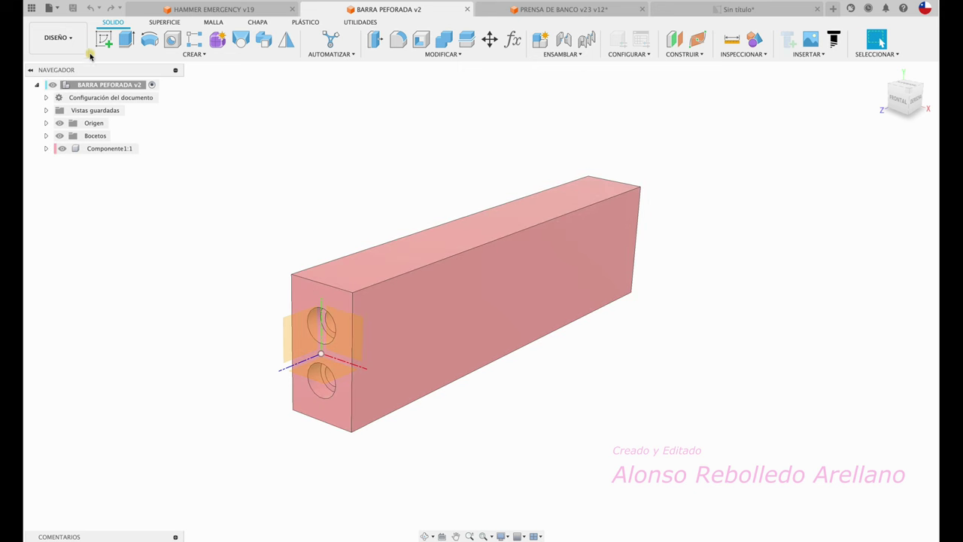
left_click(74, 39)
left_click(143, 178)
left_click(811, 270)
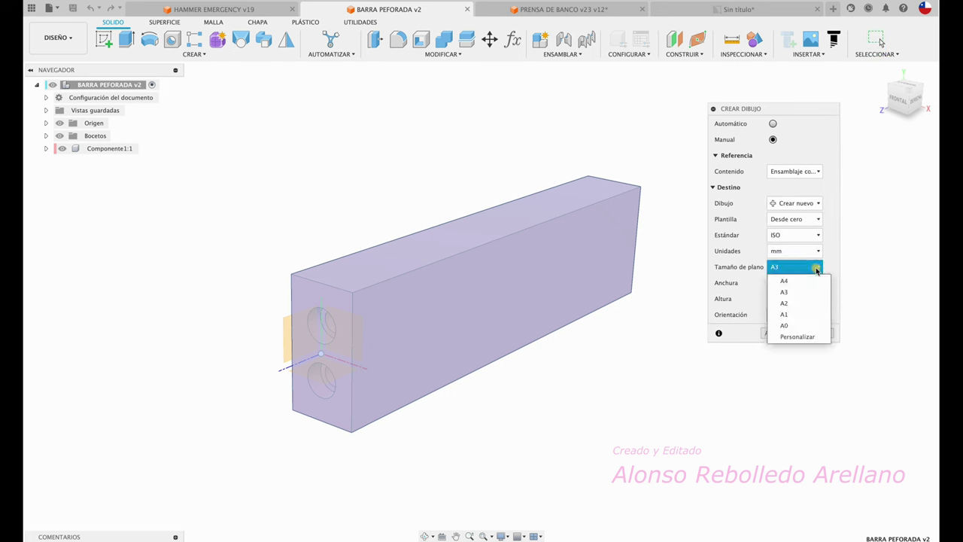
left_click(807, 280)
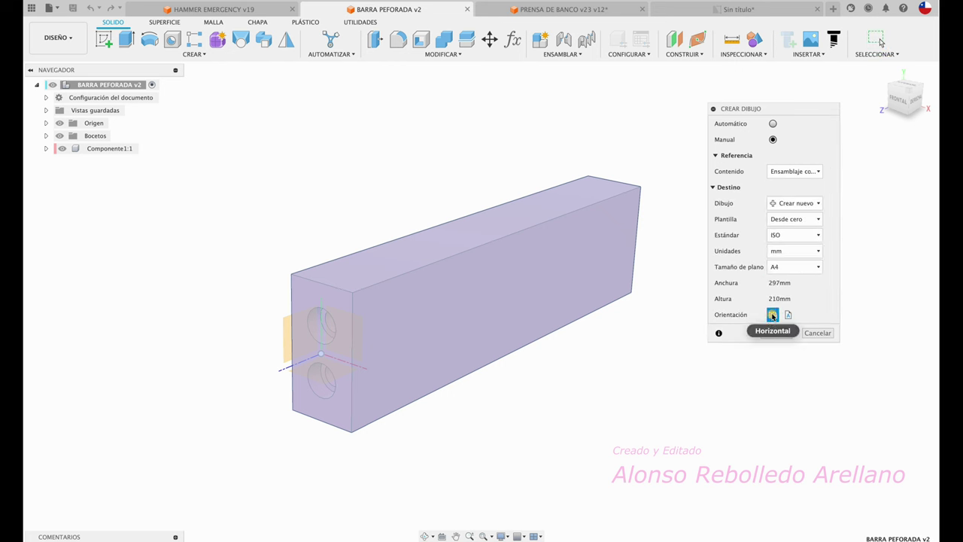
left_click(783, 333)
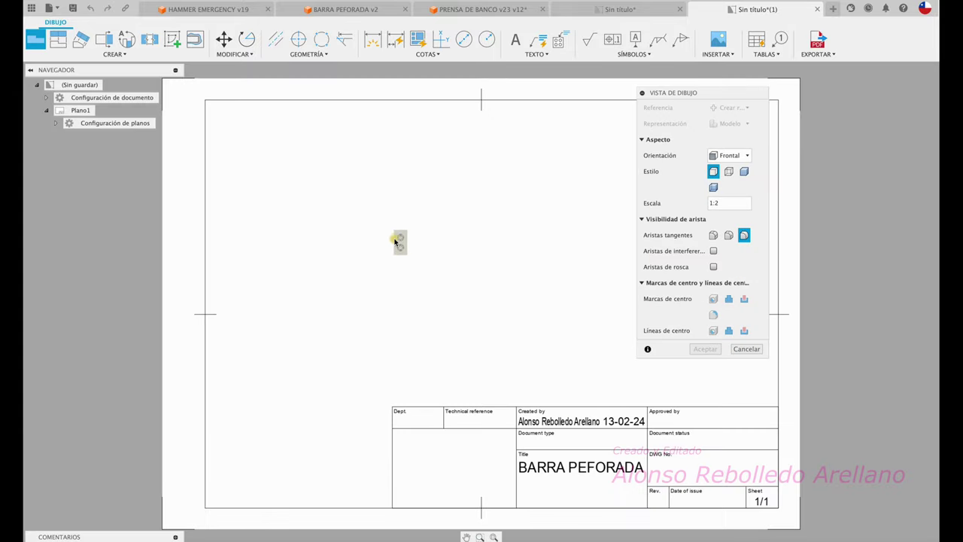
Place a left-side base view of the bar showing hidden edges at 1:1 scale.
left_click(369, 231)
left_click(745, 155)
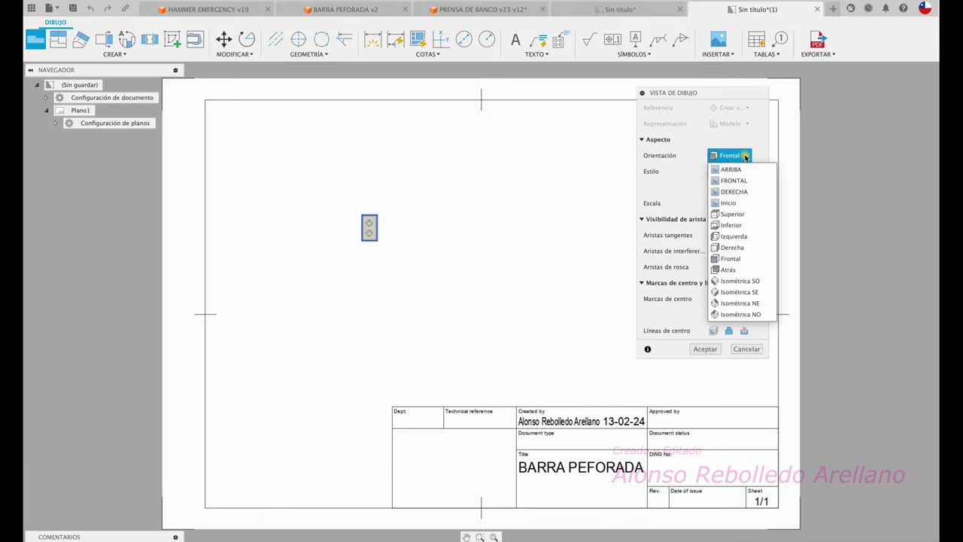
left_click(733, 236)
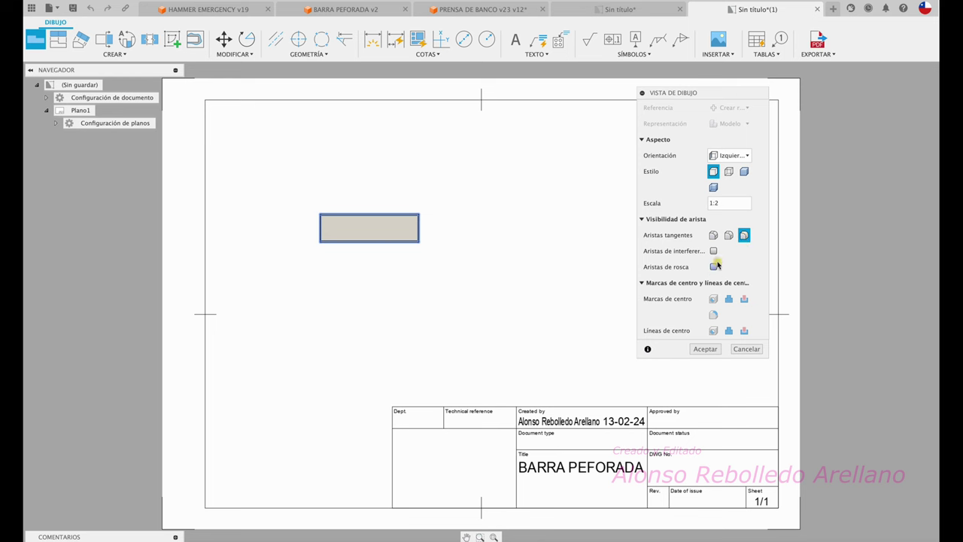
left_click(729, 173)
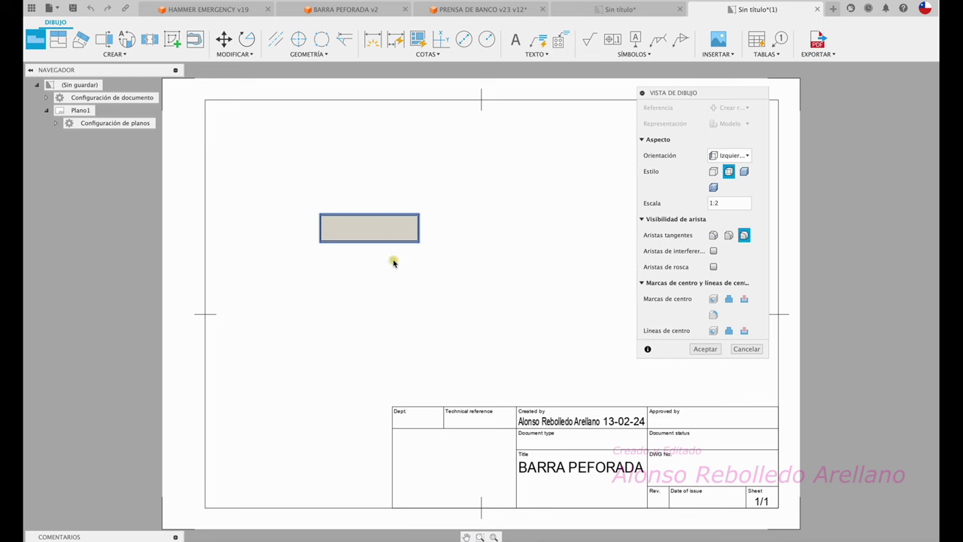
left_click(764, 206)
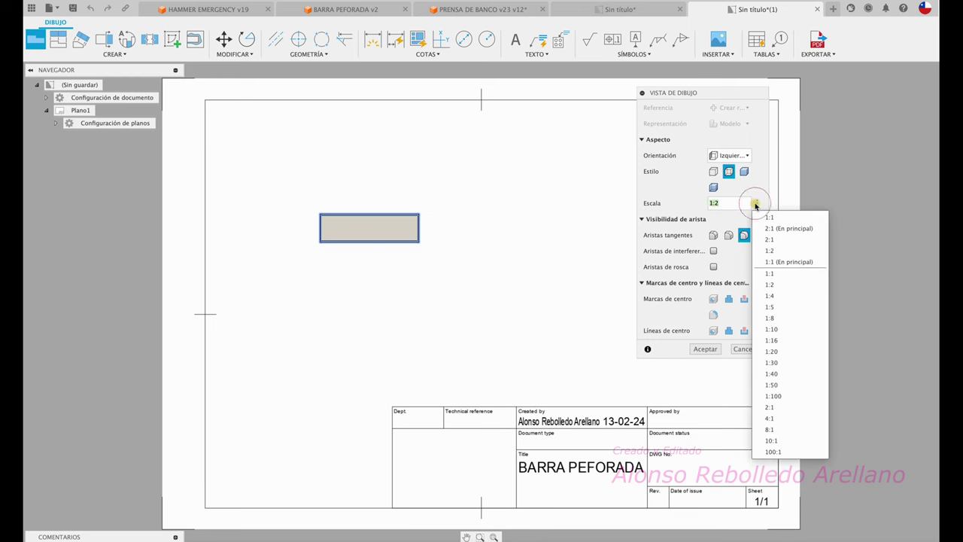
left_click(765, 216)
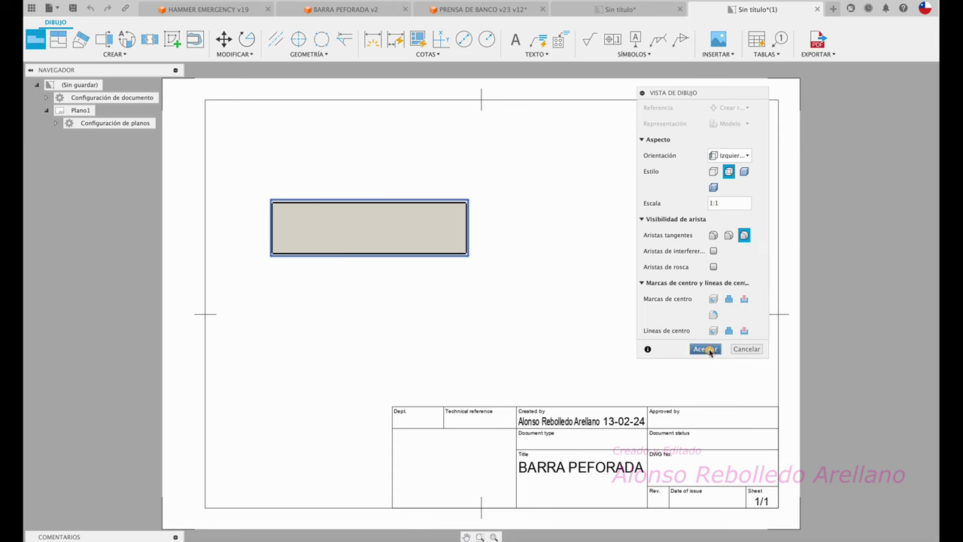
left_click(705, 348)
Move the bar view slightly lower on the sheet and select it.
scroll(331, 256, "up", 2)
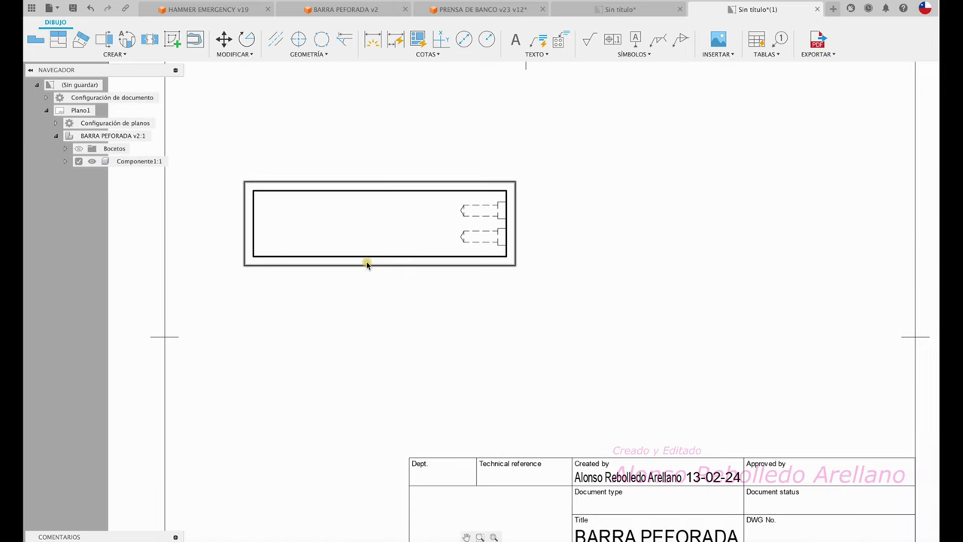
left_click_drag(366, 265, 362, 288)
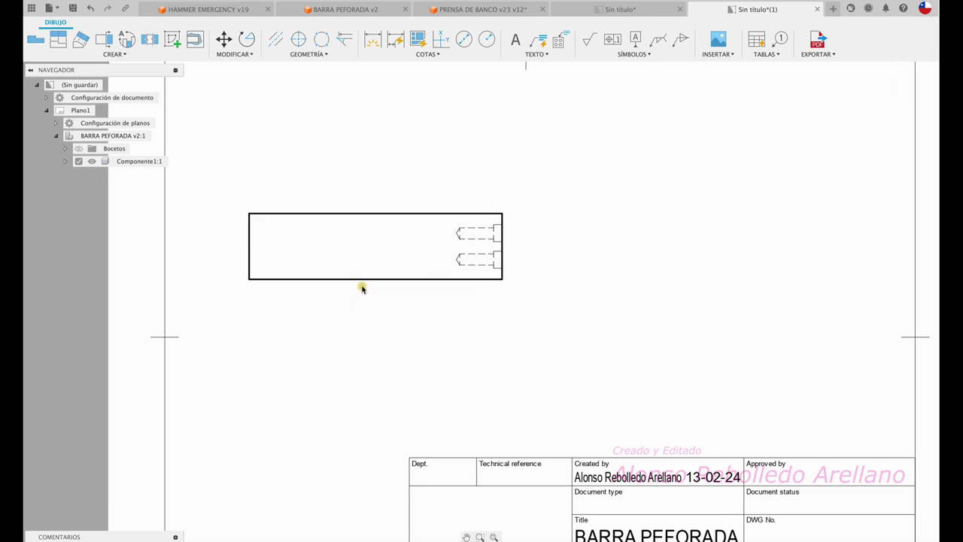
scroll(362, 288, "down", 2)
scroll(362, 288, "up", 1)
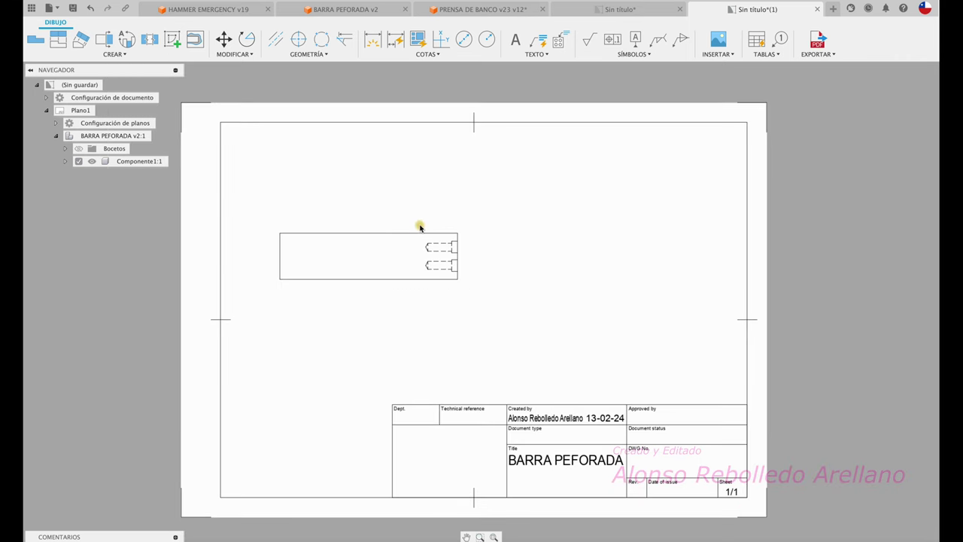
scroll(414, 199, "up", 1)
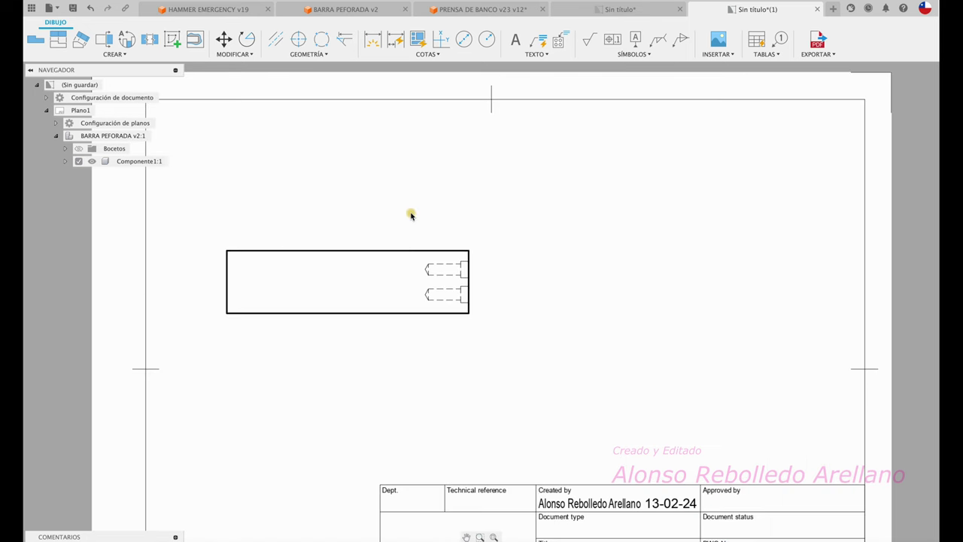
left_click(415, 243)
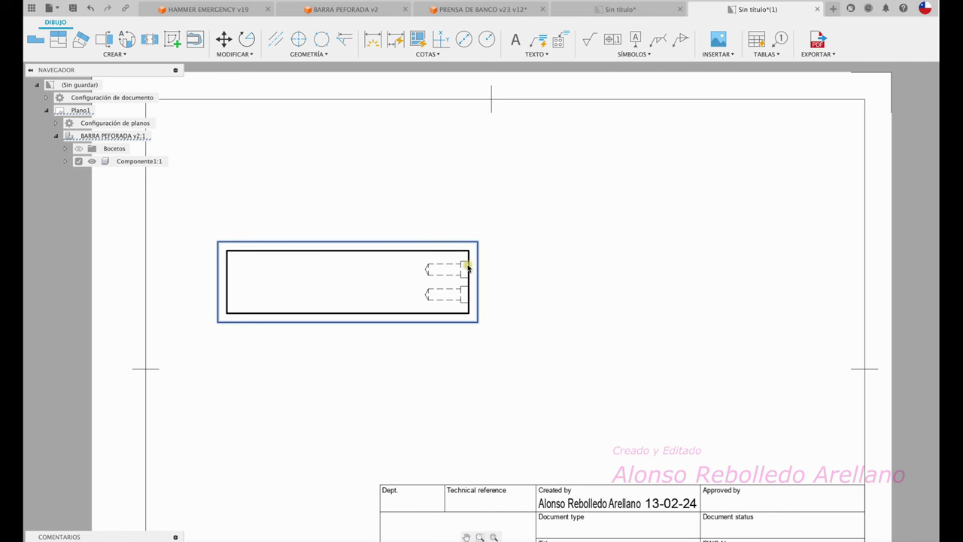
Cut a freehand break-out section around the bar's drilled end, exposing both holes.
left_click(194, 40)
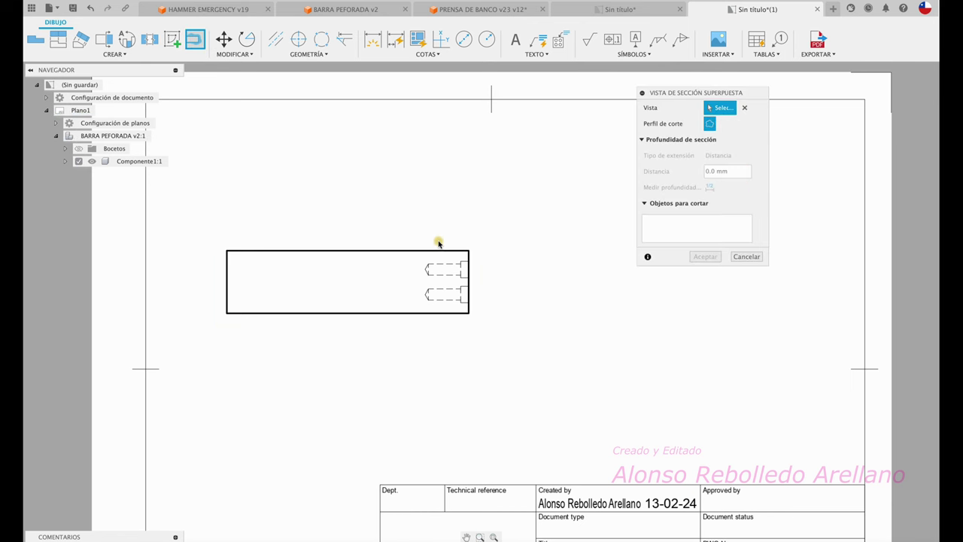
mouse_move(438, 225)
left_mouse_down()
mouse_move(419, 321)
mouse_move(501, 329)
mouse_move(524, 314)
left_mouse_up()
left_click(534, 310)
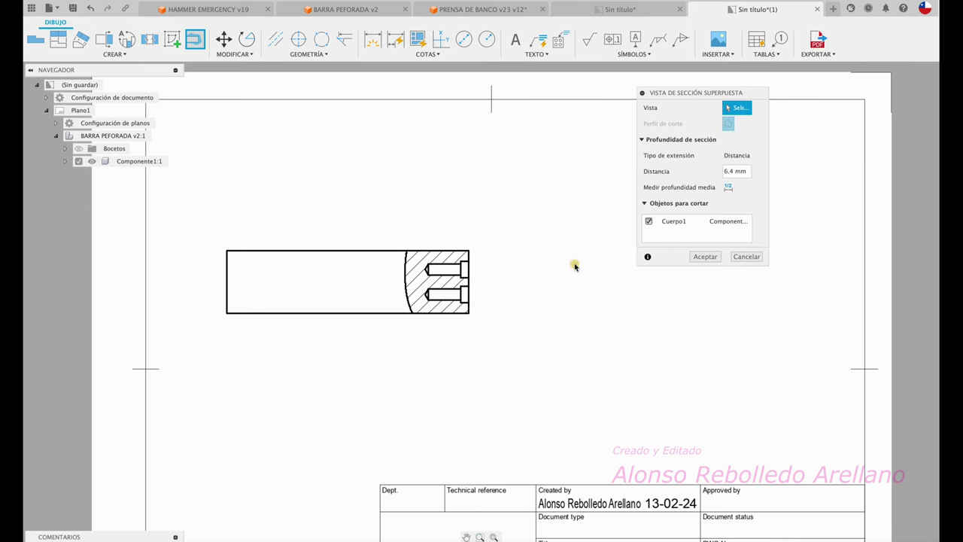
left_click(707, 260)
Make the section's ANSI31 hatching finer by lowering its scale factor.
scroll(437, 275, "up", 4)
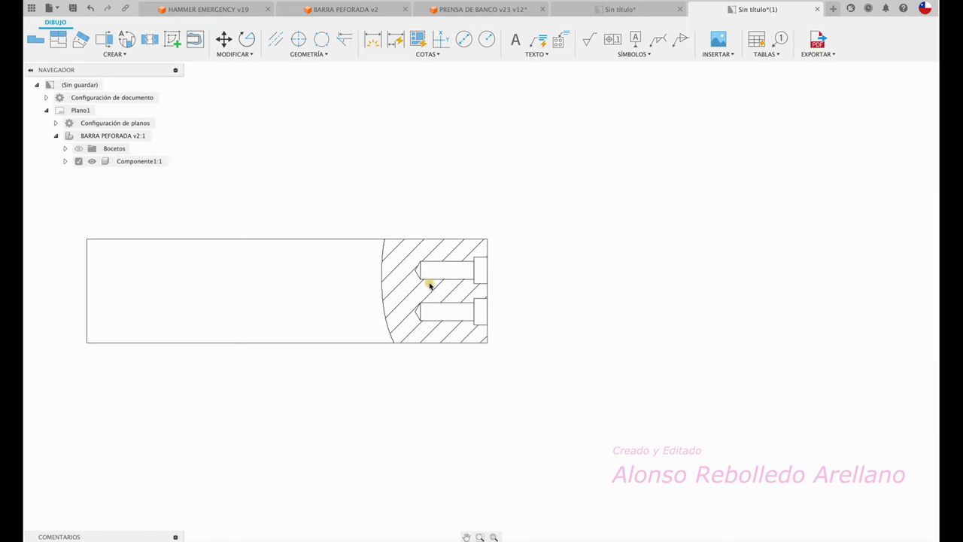
double_click(430, 247)
type("0.5")
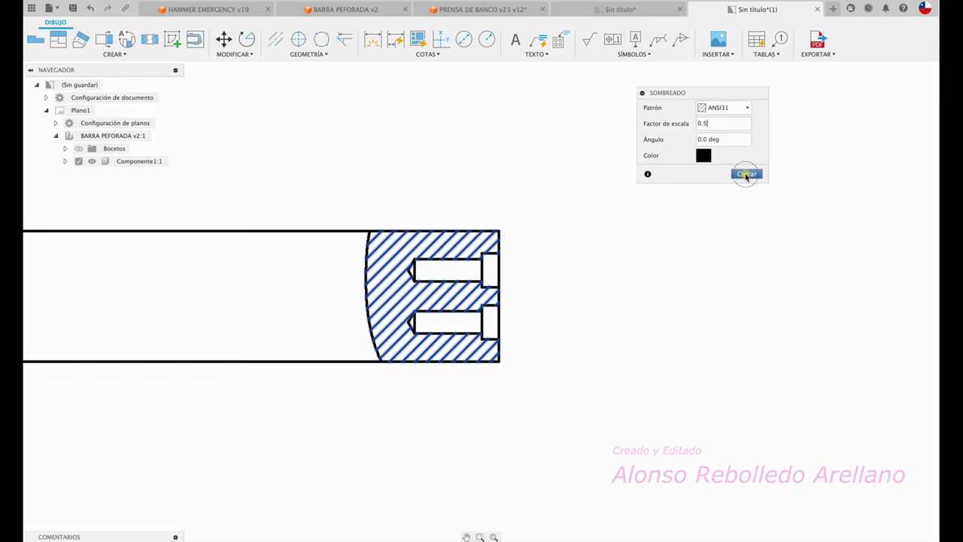
left_click(745, 174)
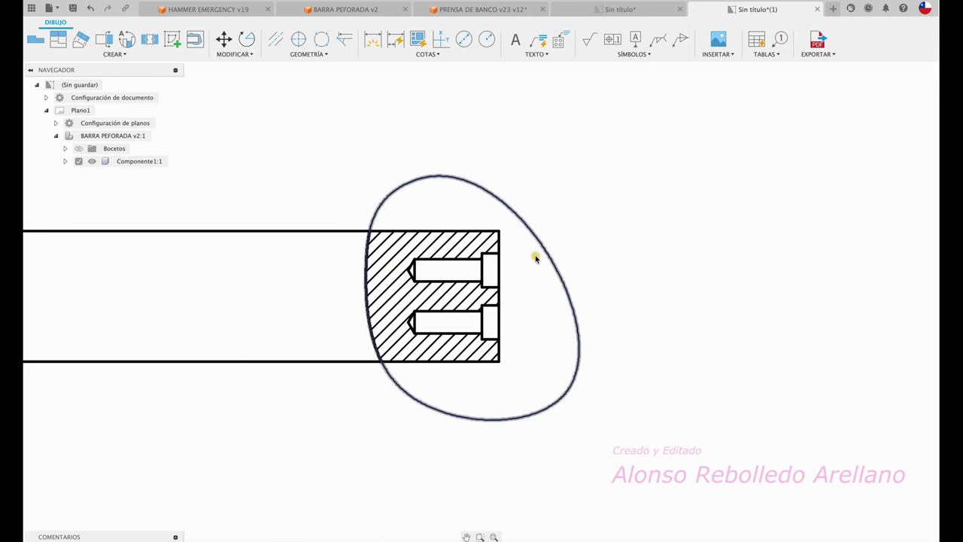
scroll(535, 258, "down", 2)
left_click(357, 227)
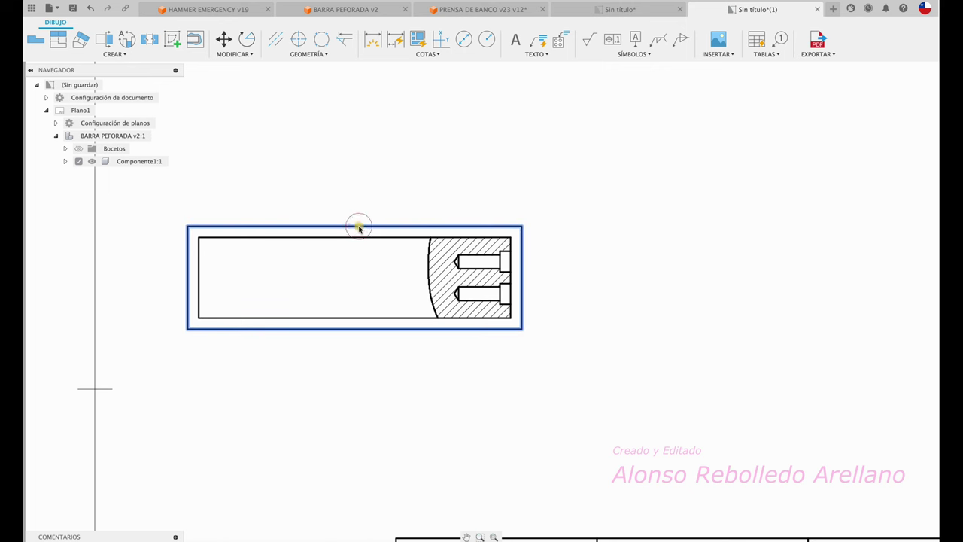
Project an end view to the right of the sectioned bar, then begin rotating the bar view.
left_click(58, 39)
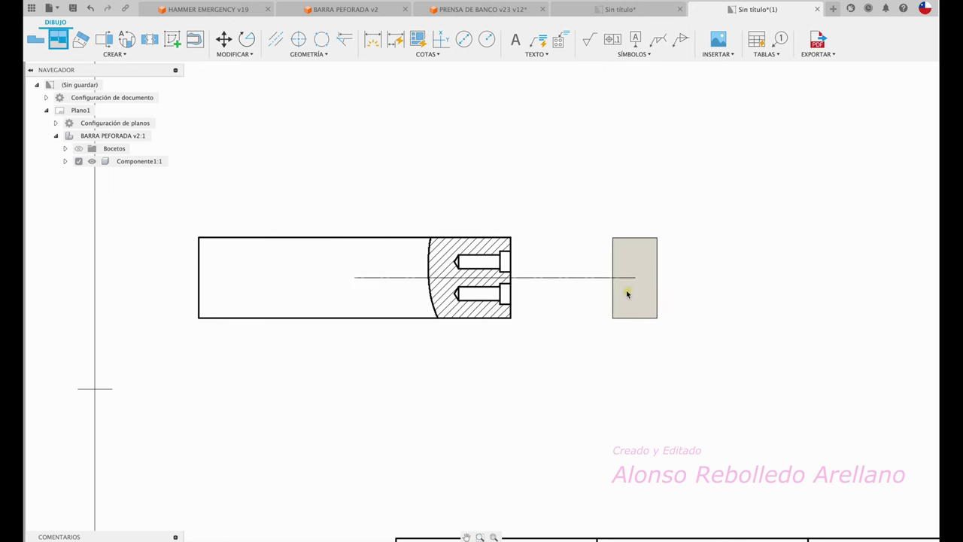
left_click(606, 292)
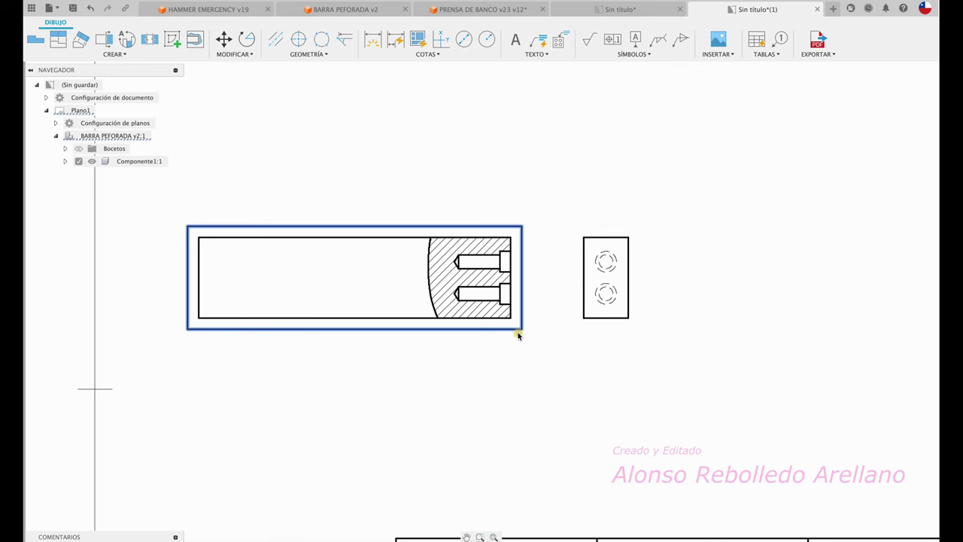
left_click(247, 39)
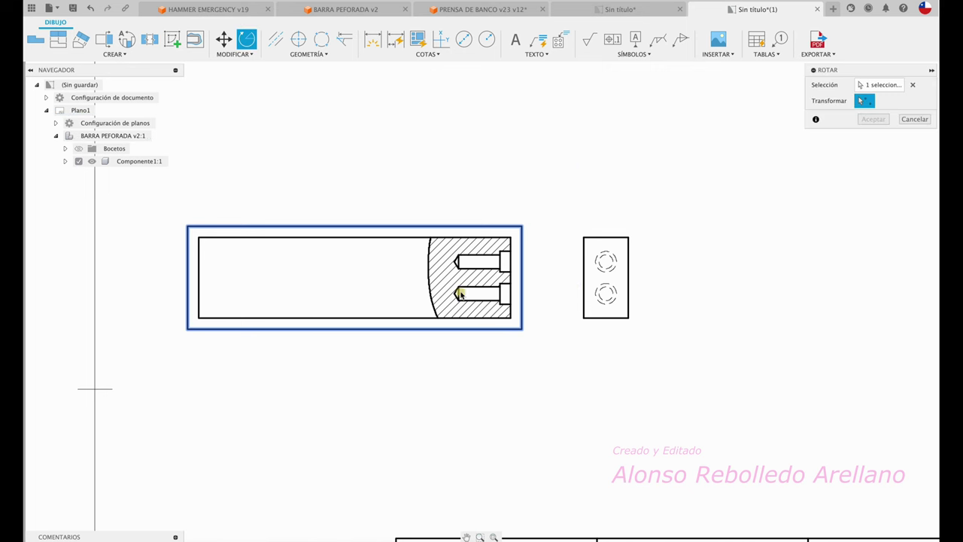
Rotate the bar view about its lower-left corner and move it back to the sheet centre.
left_click(199, 318)
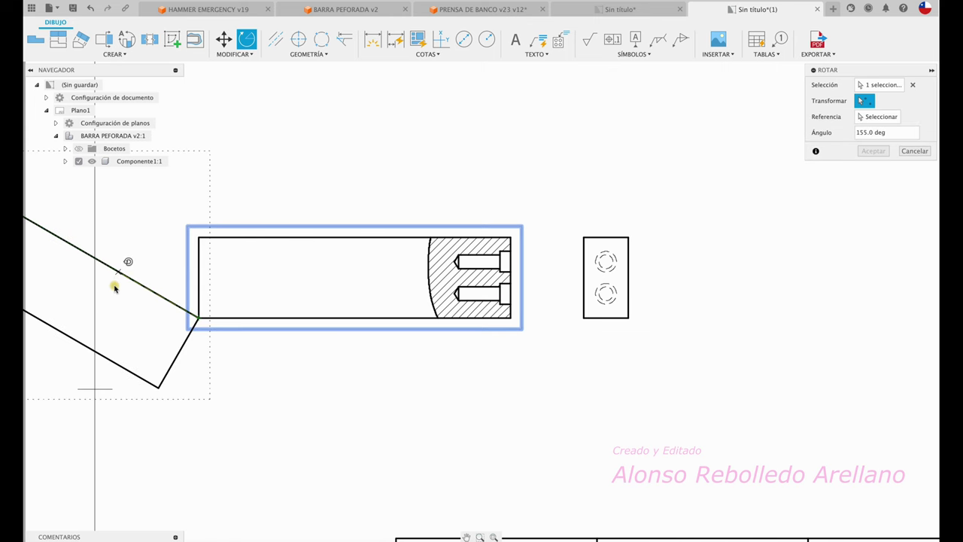
left_click(116, 320)
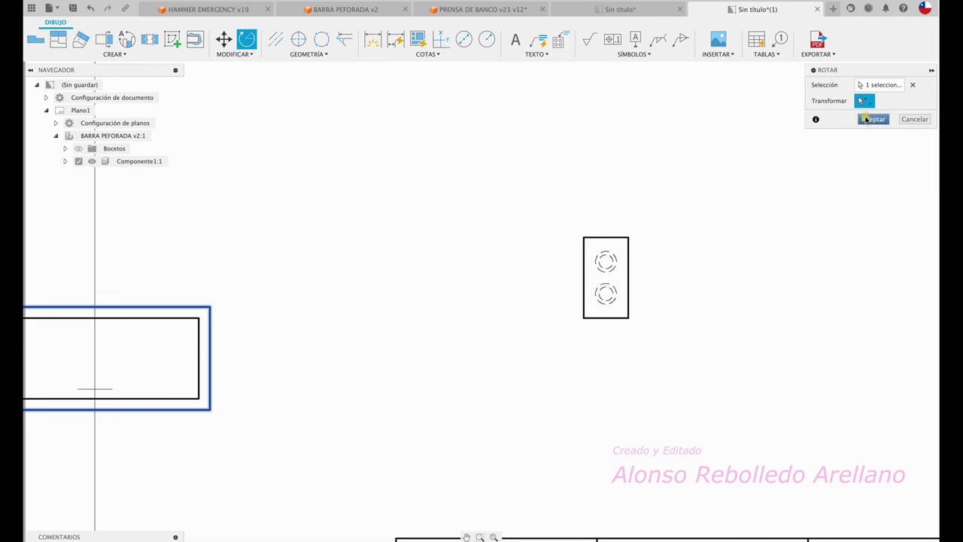
left_click(867, 119)
left_click_drag(200, 400, 497, 311)
Replace the old end view with a new projected end view to the right.
left_click(622, 328)
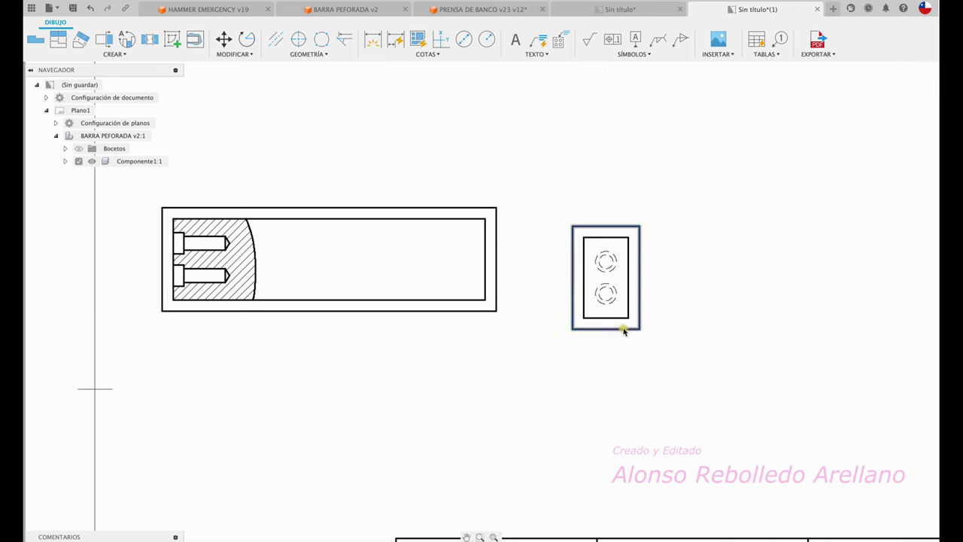
key("Delete")
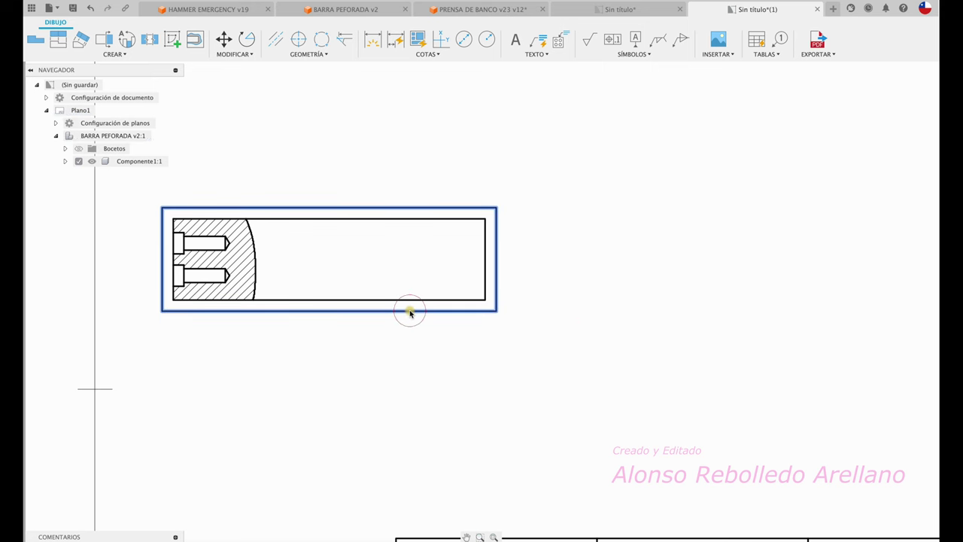
left_click(58, 39)
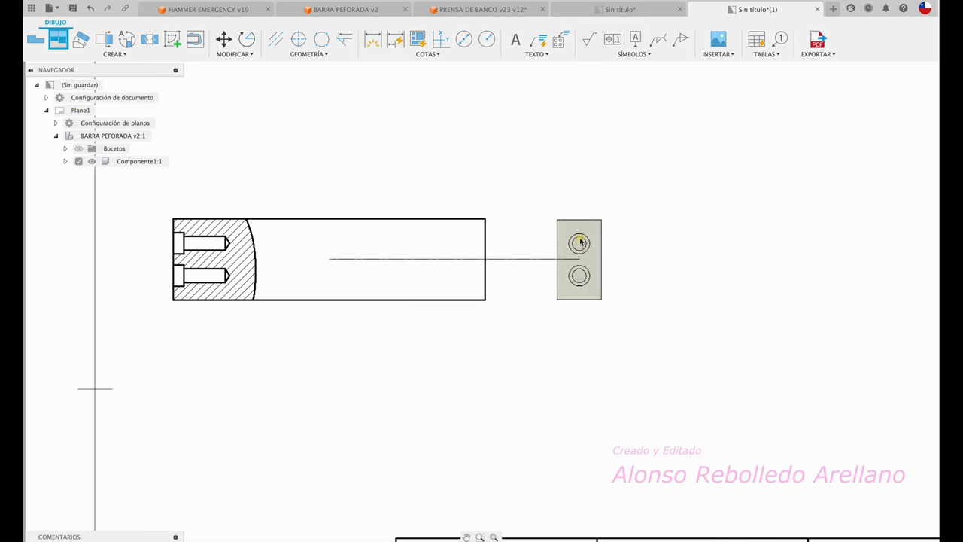
left_click(607, 217)
key("Return")
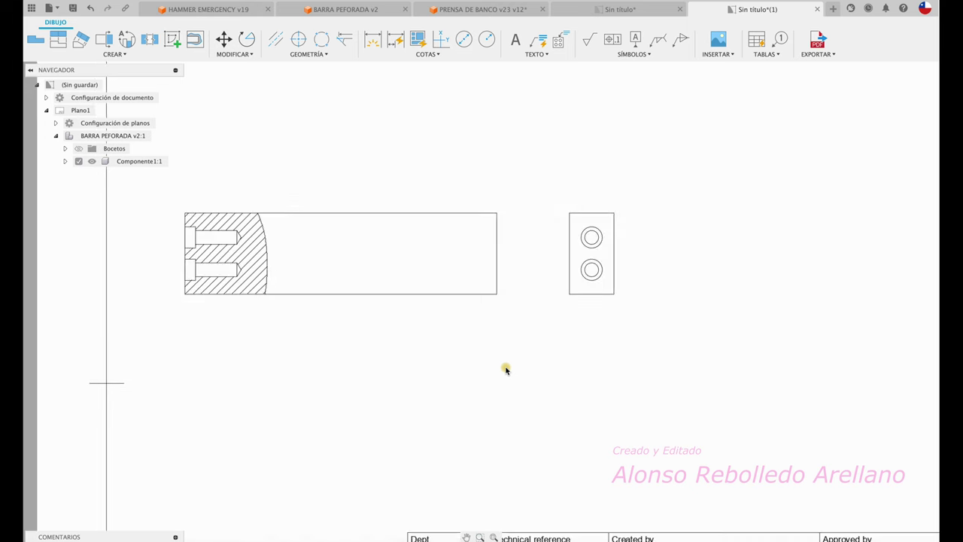
Add centre marks to the upper and lower holes in the end view.
left_click(298, 40)
left_click(605, 235)
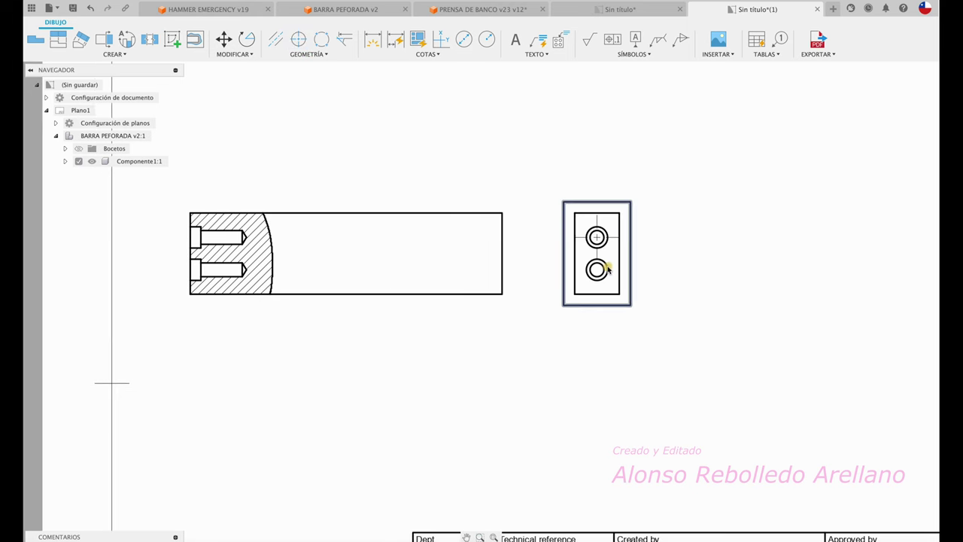
left_click(298, 39)
left_click(605, 266)
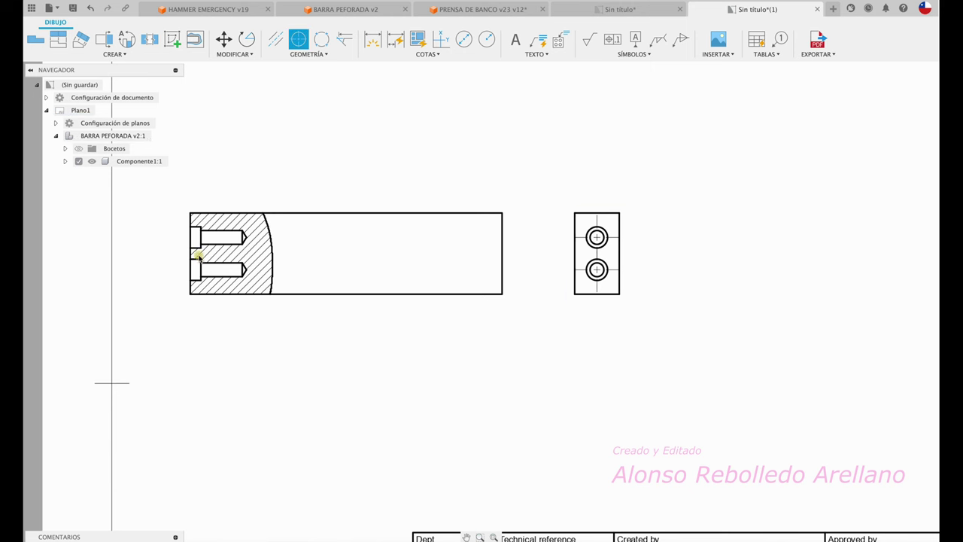
Project an isometric view from the section view and drag it up and right into position.
scroll(361, 350, "down", 3)
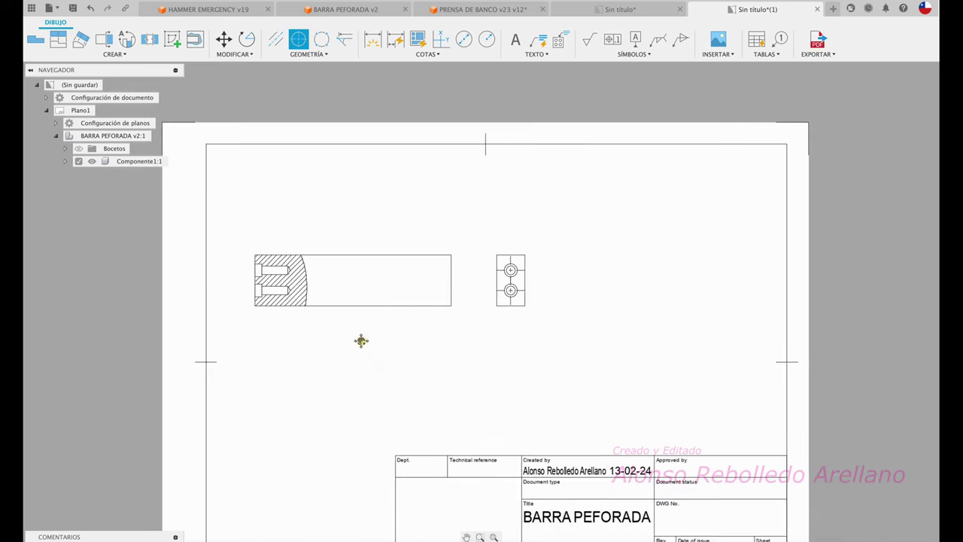
key("Escape")
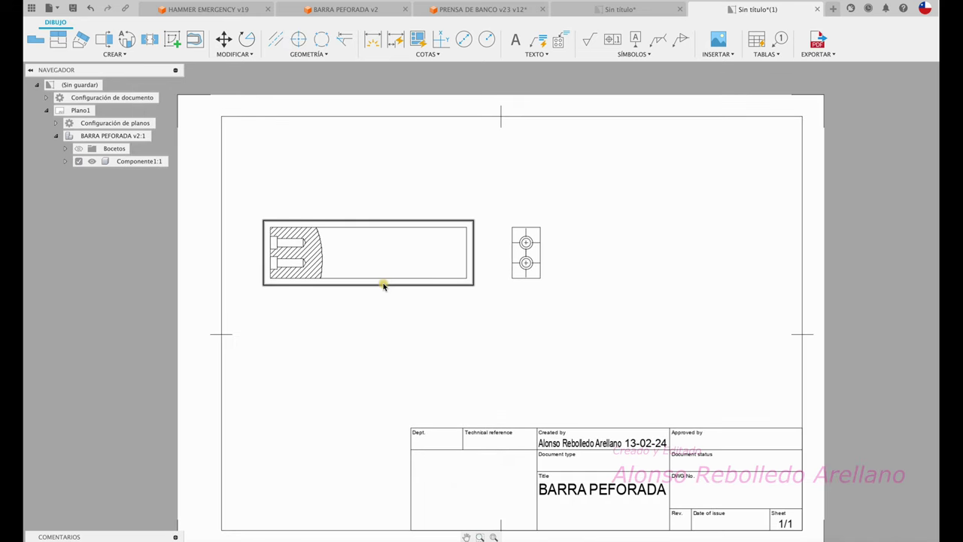
left_click(387, 285)
left_click(58, 39)
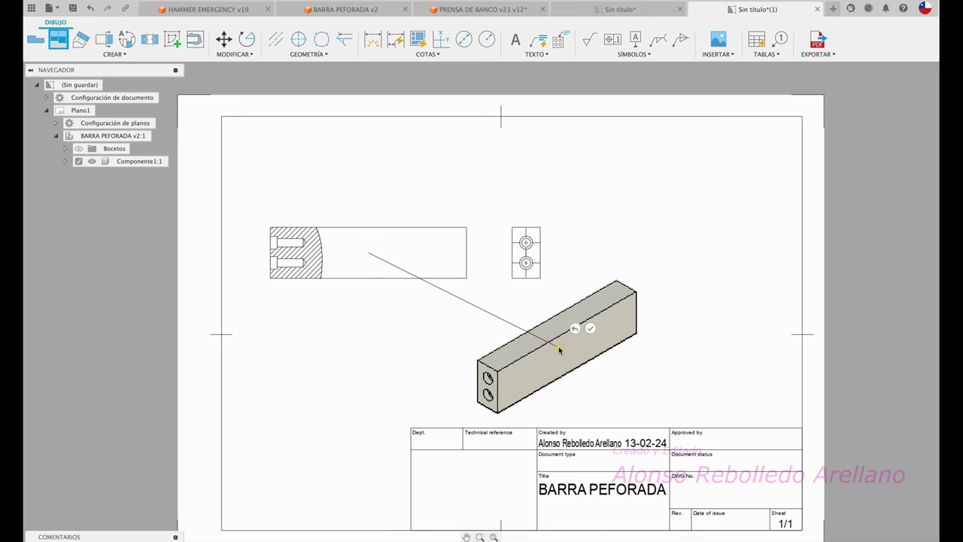
left_click(591, 328)
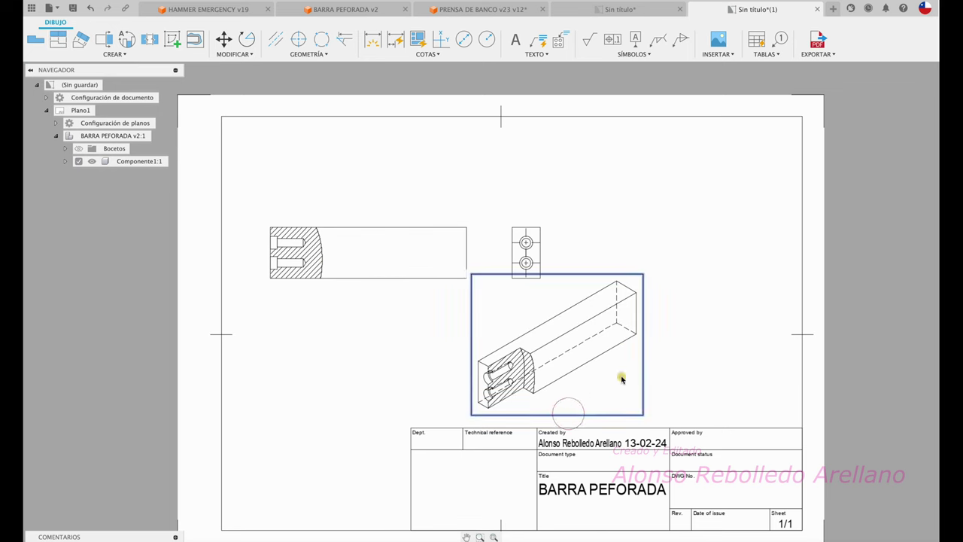
left_click_drag(591, 386, 688, 327)
Review the finished three-view sheet, then switch to the bench vise design.
scroll(689, 331, "up", 3)
scroll(689, 331, "up", 1)
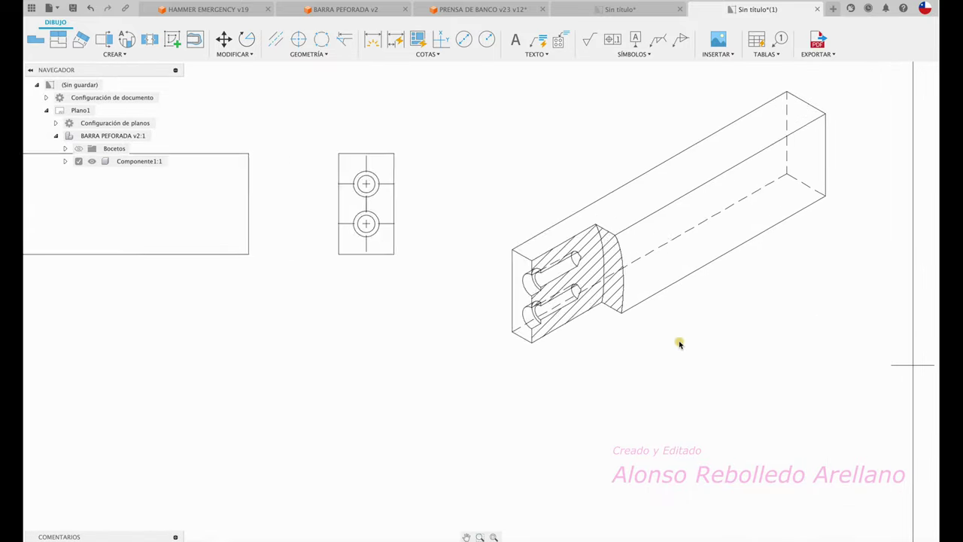
scroll(490, 417, "down", 2)
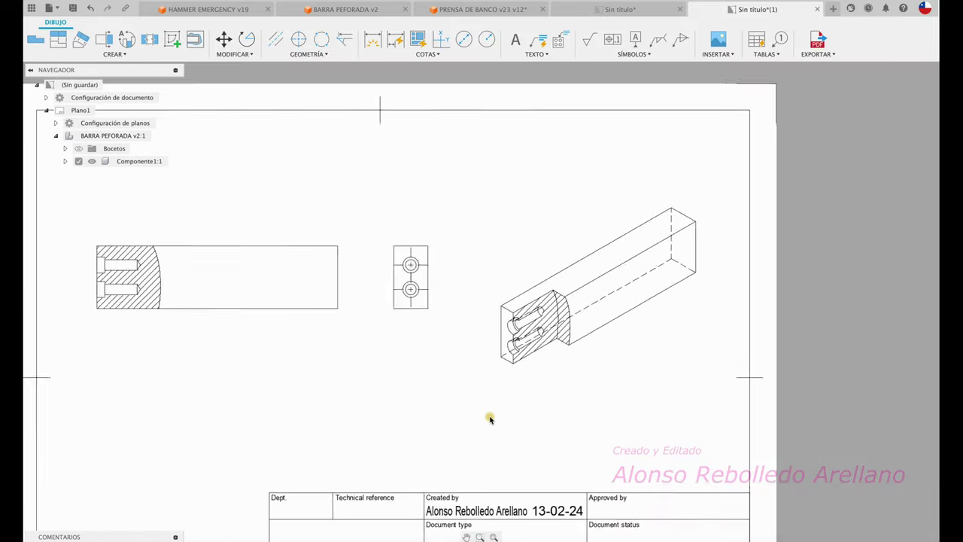
left_click(482, 9)
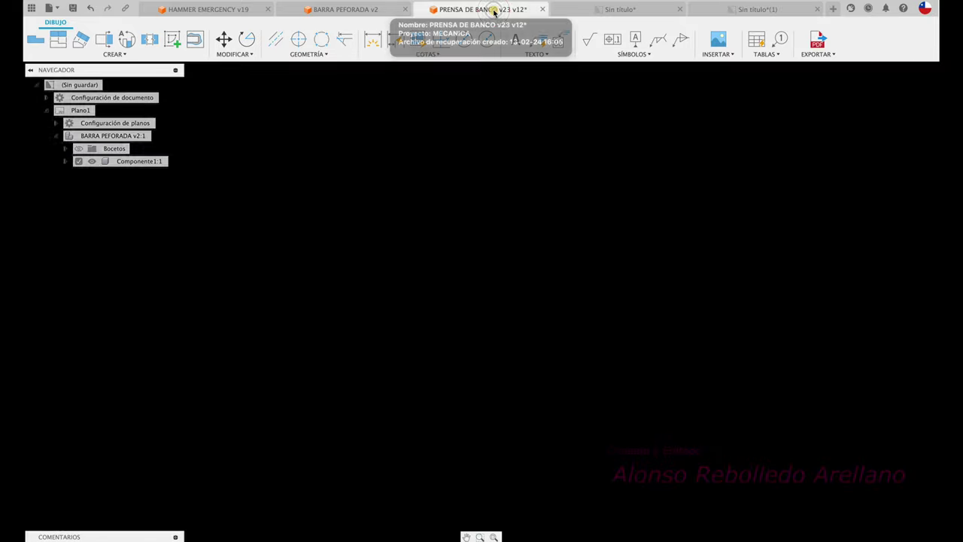
Create a new drawing from the vise design with a left-side base view.
left_click(63, 36)
mouse_move(47, 175)
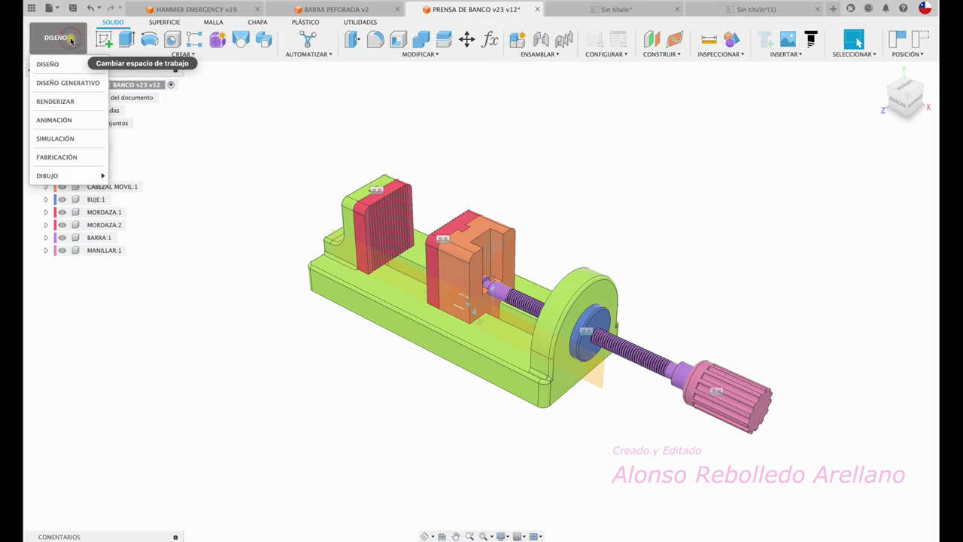
left_click(135, 176)
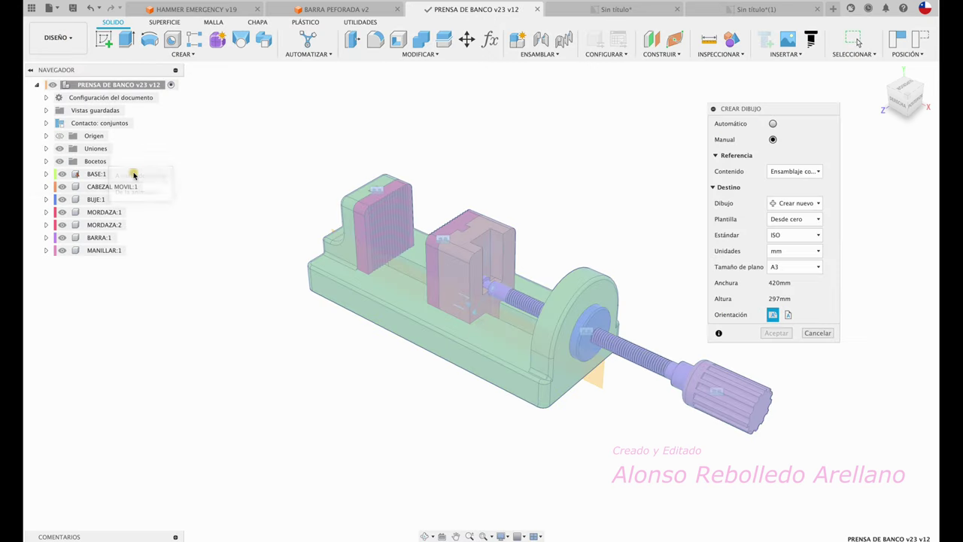
left_click(785, 333)
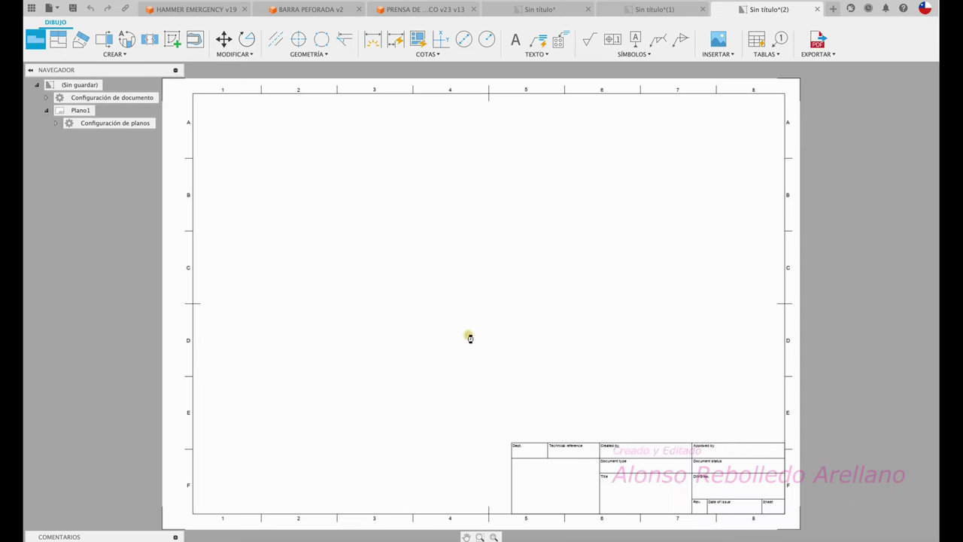
left_click(331, 237)
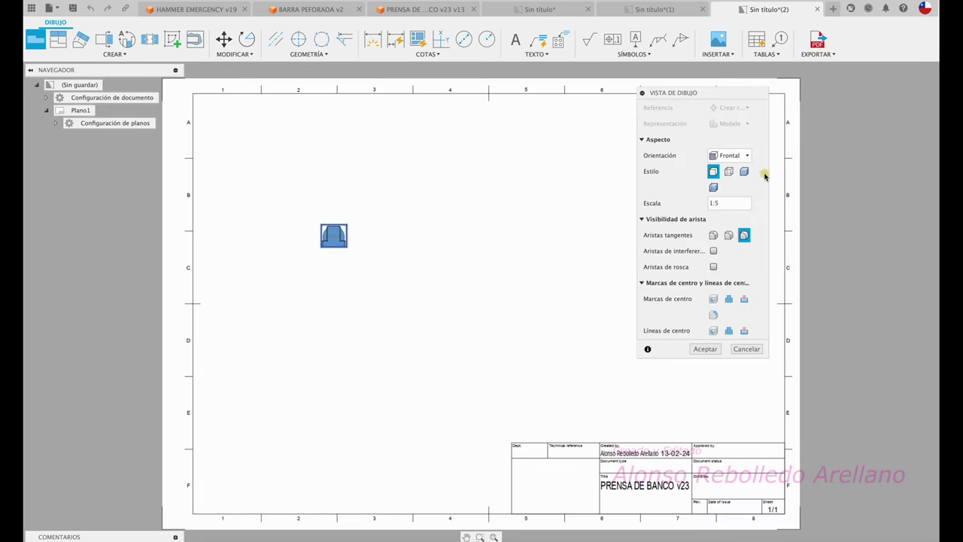
left_click(741, 155)
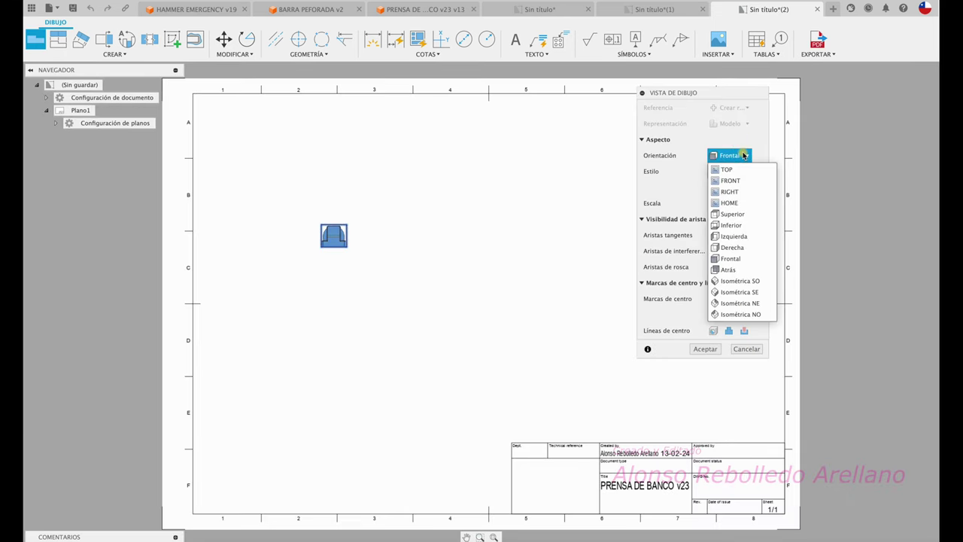
left_click(734, 237)
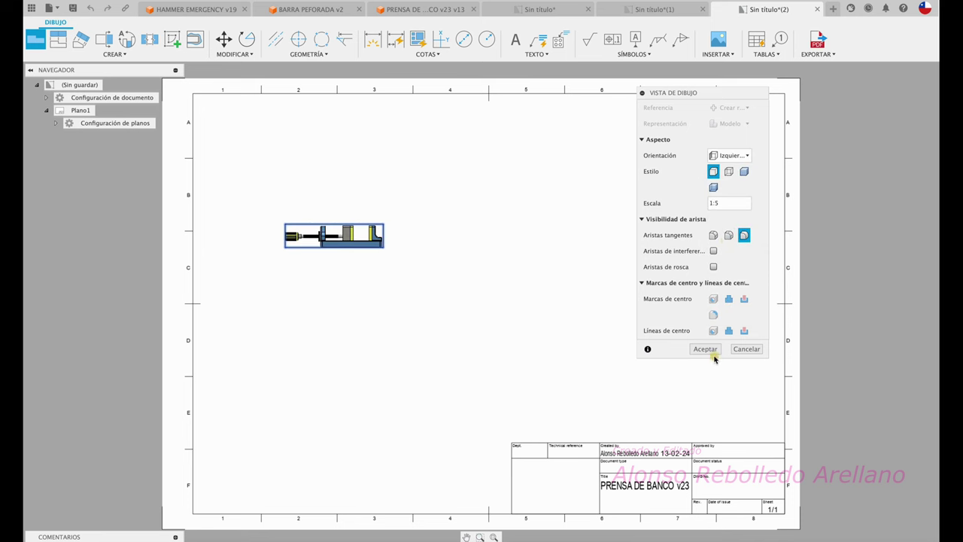
left_click(707, 350)
Make the vise view shaded at 1:2 scale and nudge it up and right.
double_click(364, 253)
left_click(744, 139)
type("2")
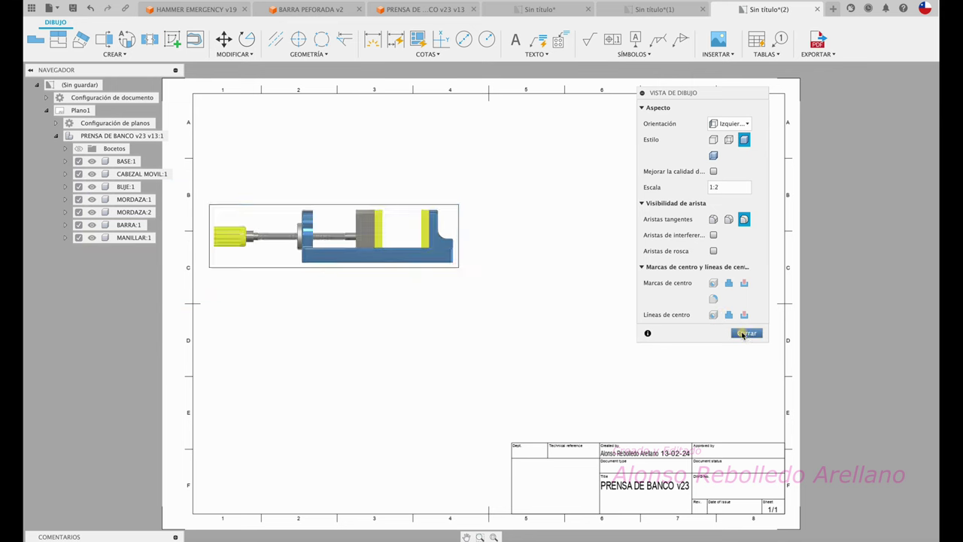
left_click(747, 333)
left_click_drag(405, 269, 424, 258)
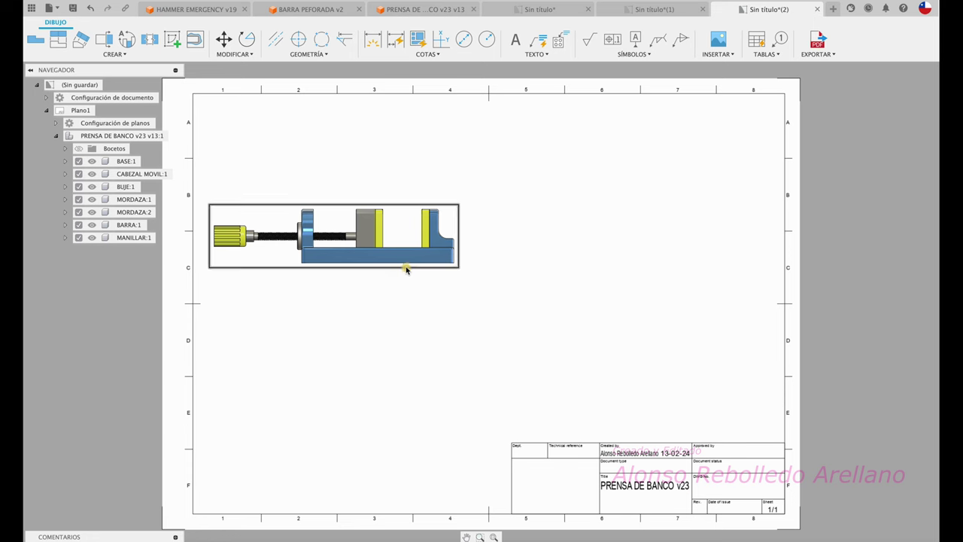
scroll(424, 259, "up", 3)
scroll(423, 256, "up", 2)
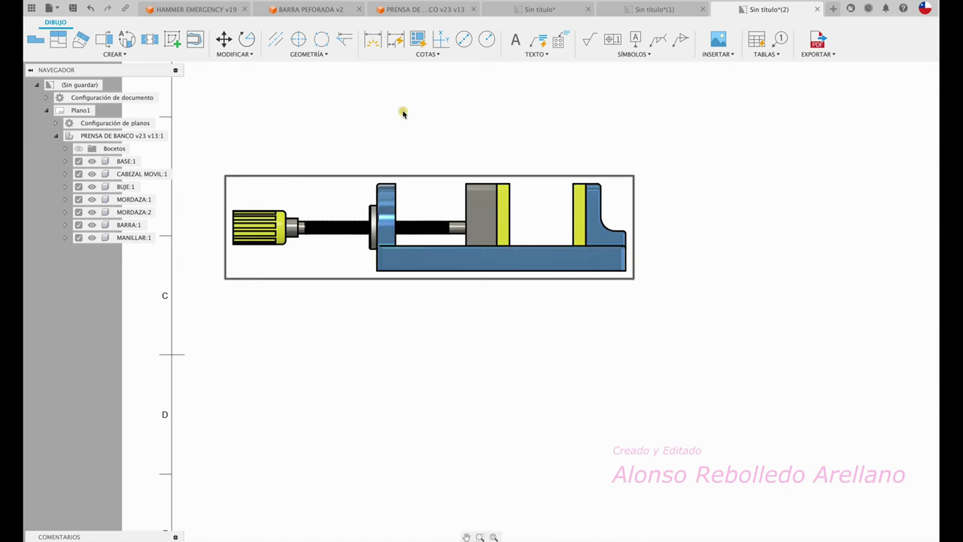
Sketch a closed profile around the vise's movable jaw and cut a 40 mm deep break-out section.
left_click(195, 40)
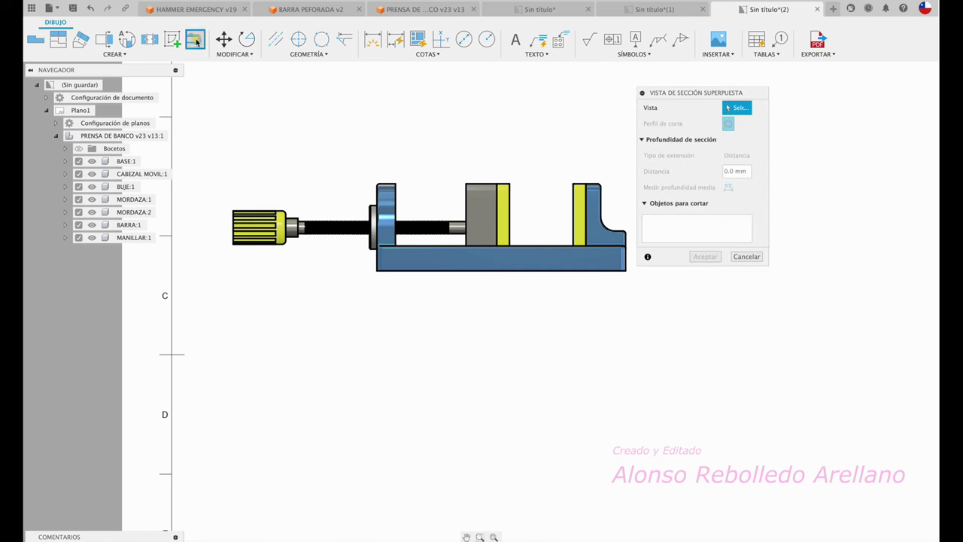
left_click(493, 180)
left_click(466, 158)
left_click(445, 273)
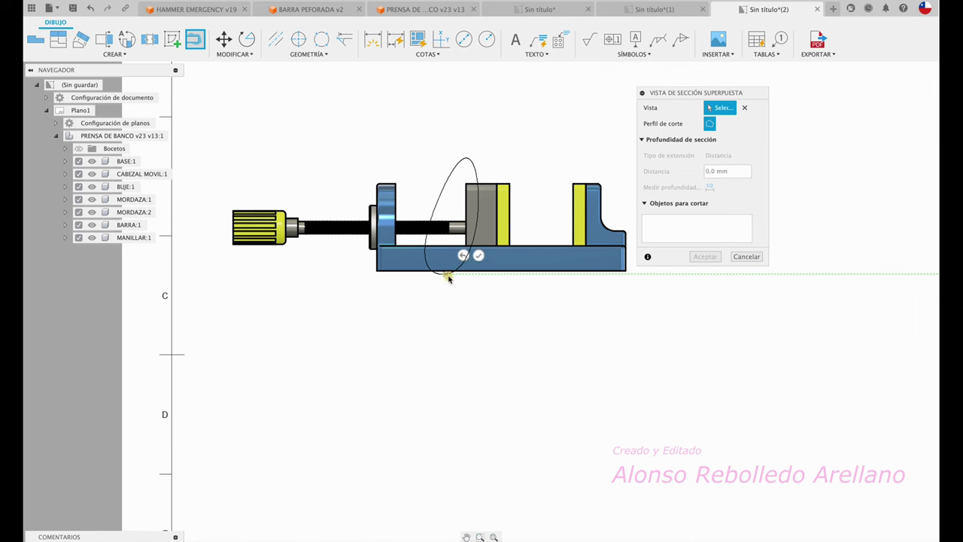
left_click(550, 234)
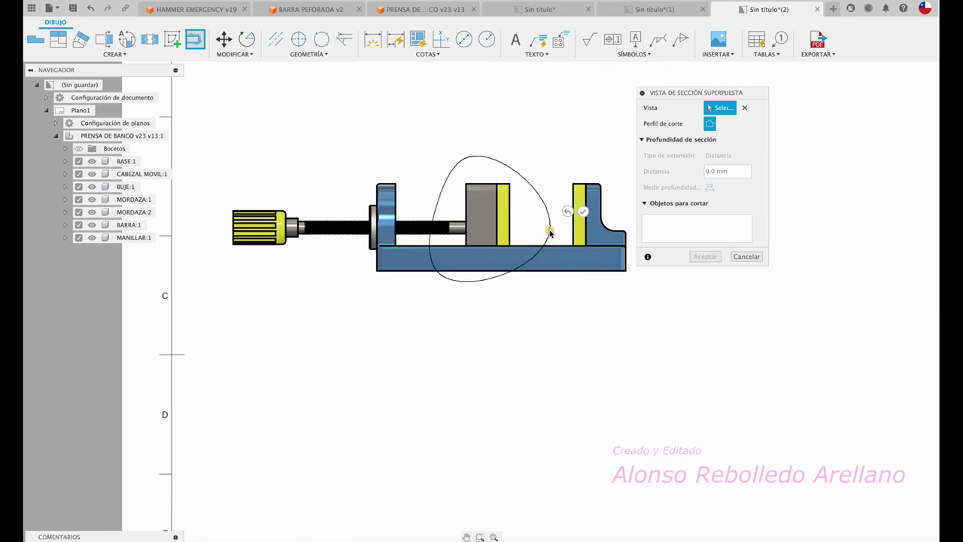
left_click(583, 211)
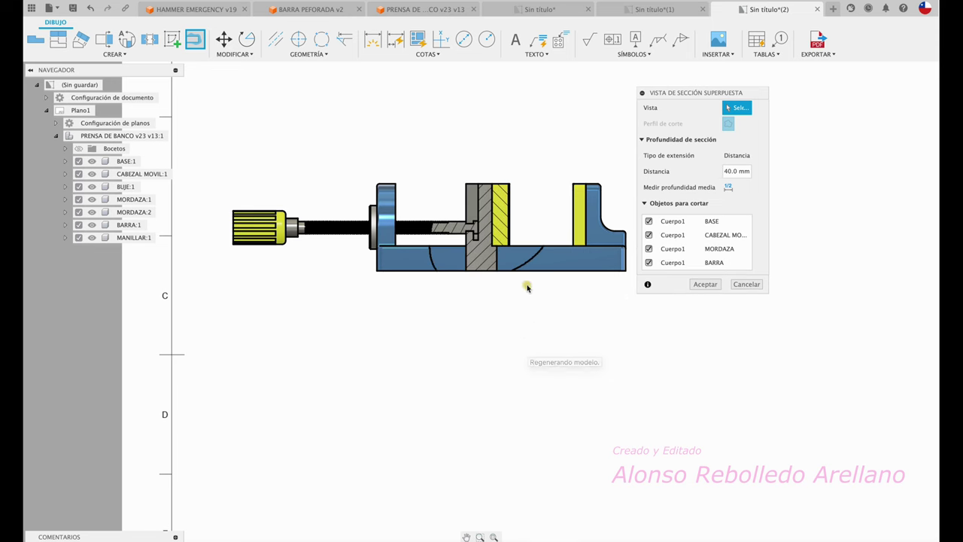
scroll(527, 280, "up", 2)
scroll(544, 263, "up", 1)
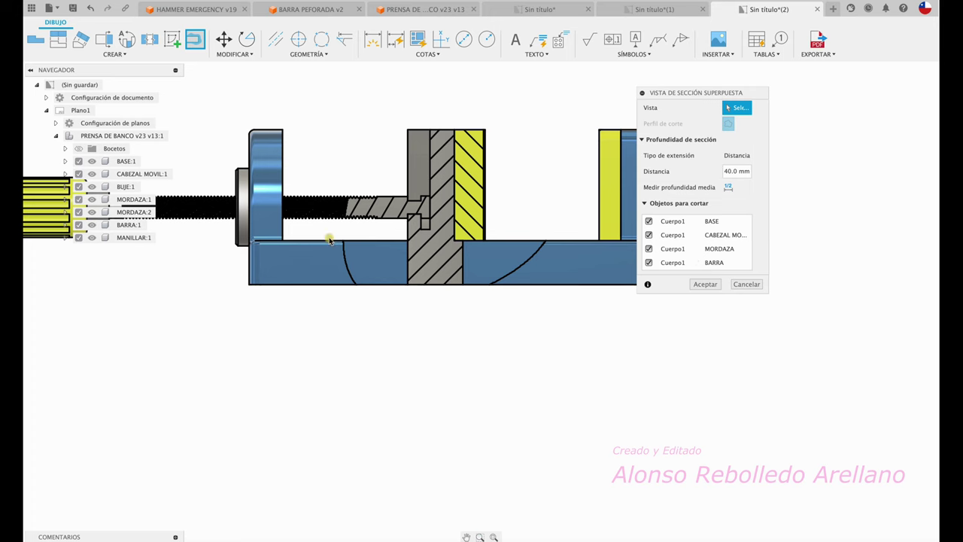
scroll(330, 239, "up", 1)
scroll(330, 240, "up", 1)
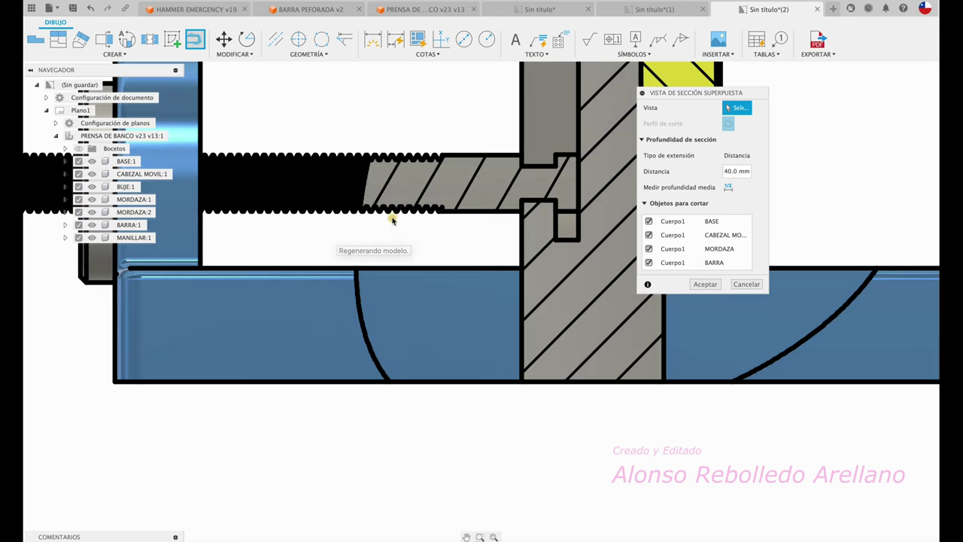
left_click(706, 284)
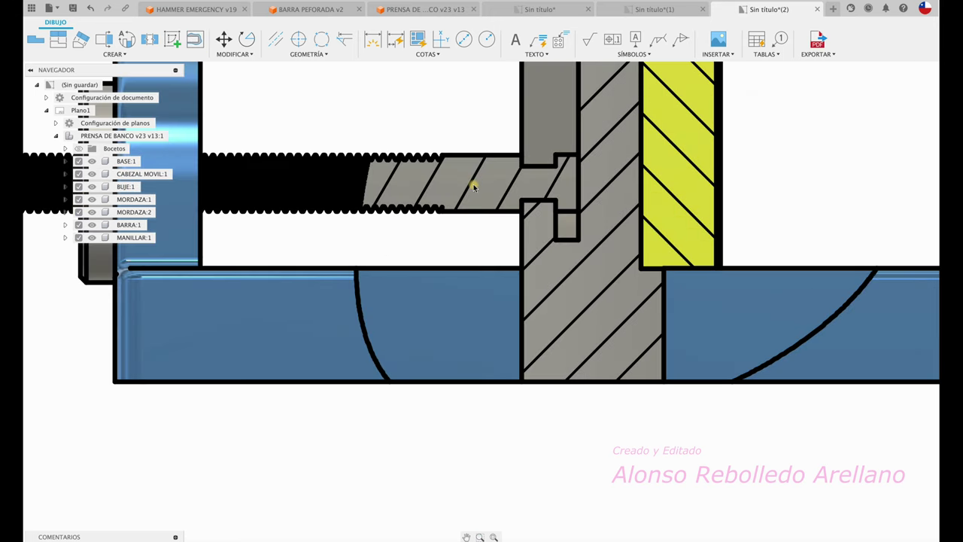
Edit the grey part's section hatch, entering 0.5 as its scale.
scroll(476, 249, "down", 2)
scroll(475, 249, "down", 1)
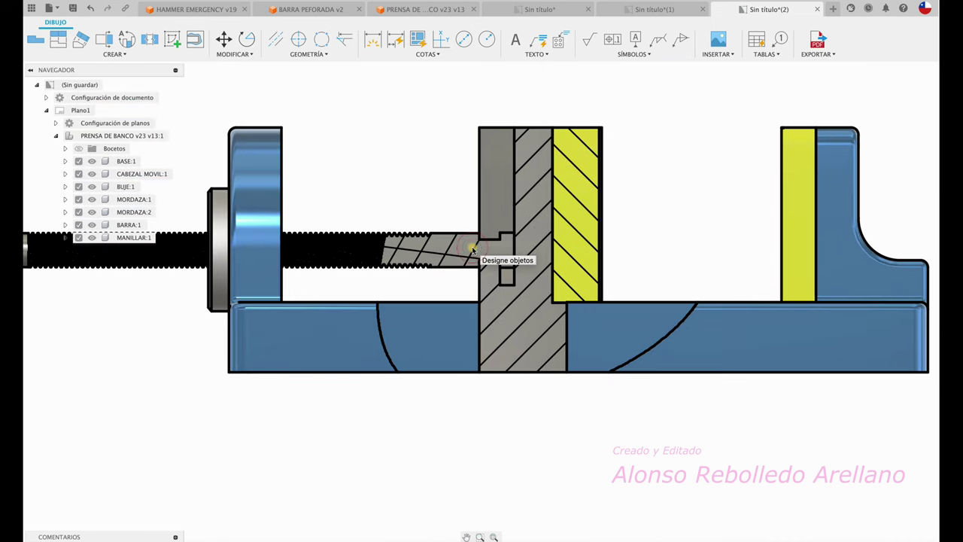
double_click(534, 186)
left_click_drag(718, 123, 698, 126)
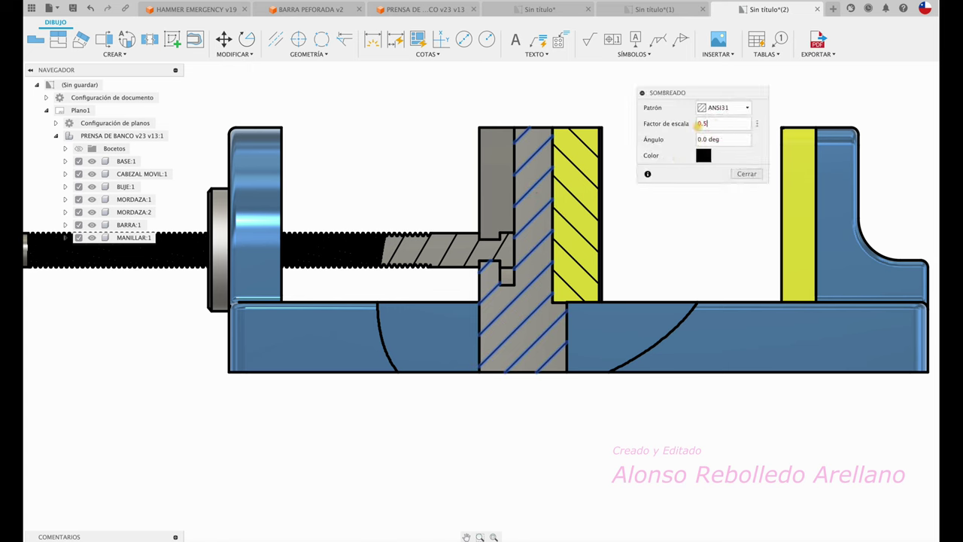
Apply the grey part's 0.5 hatch scale and give the yellow jaw a denser ANSI35 hatch.
key("Return")
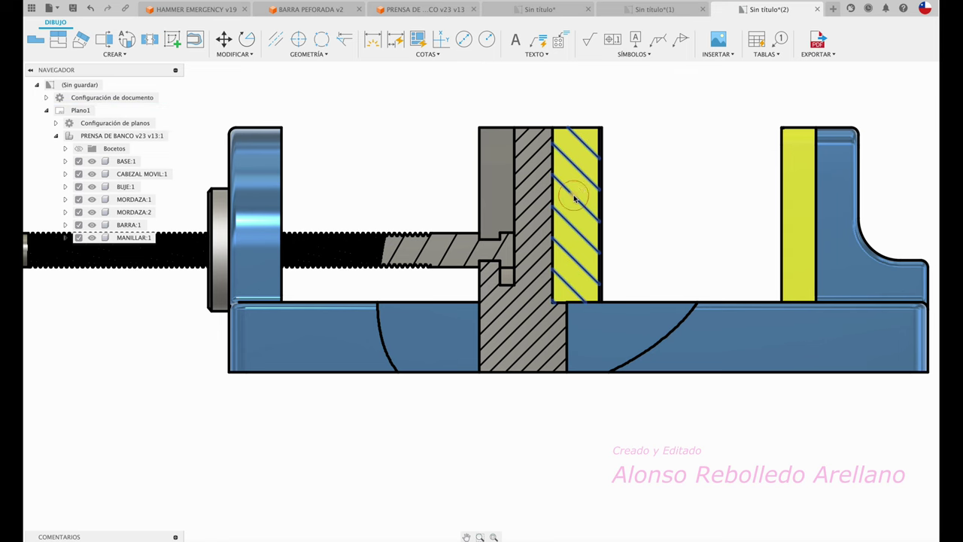
double_click(574, 197)
left_click(747, 107)
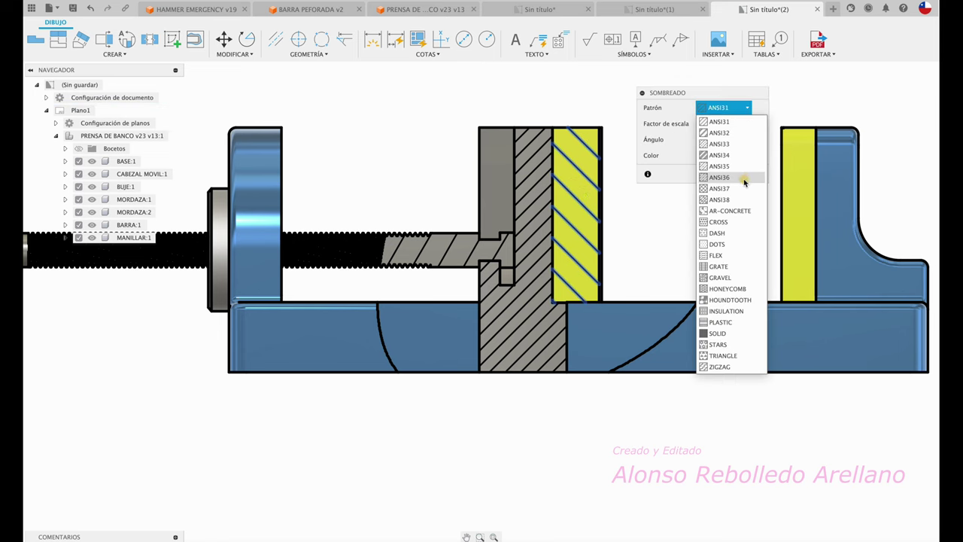
left_click(745, 166)
left_click(704, 123)
type("0.5")
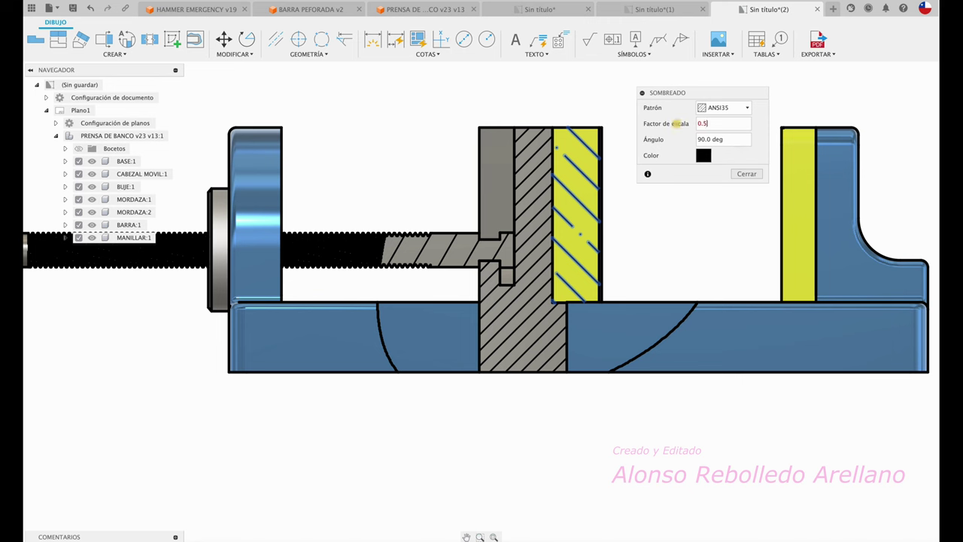
key("Return")
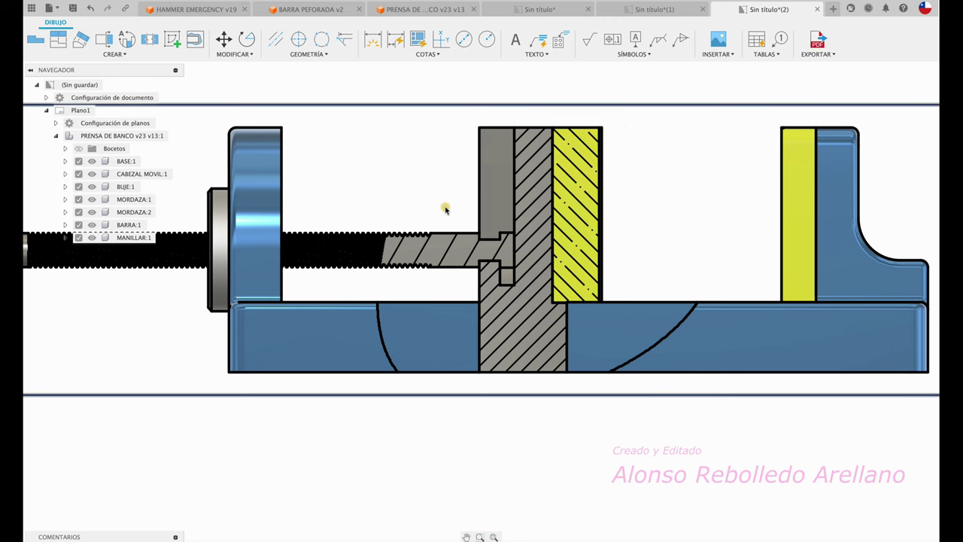
Set the screw's hatch to ANSI31 at 0.5 scale and 15°.
double_click(450, 254)
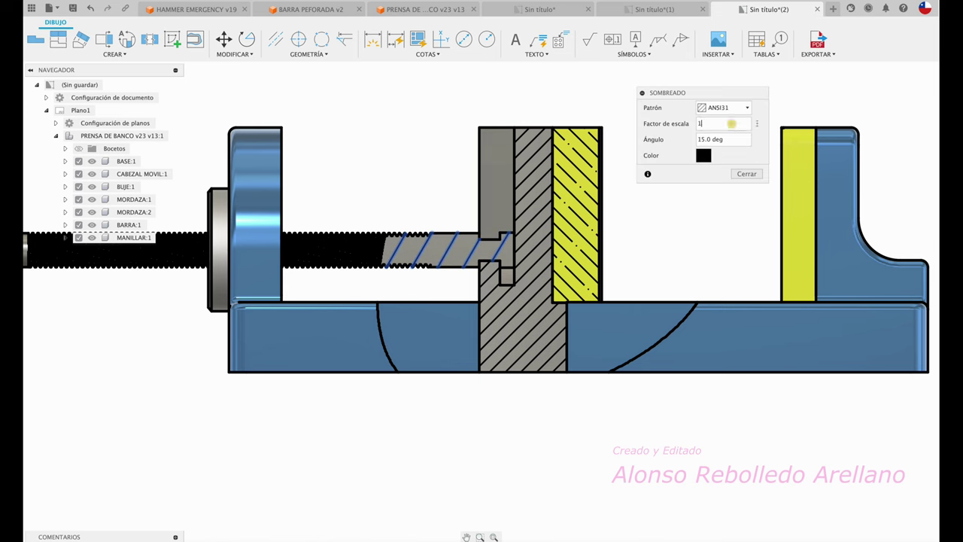
type("0.5")
key("Return")
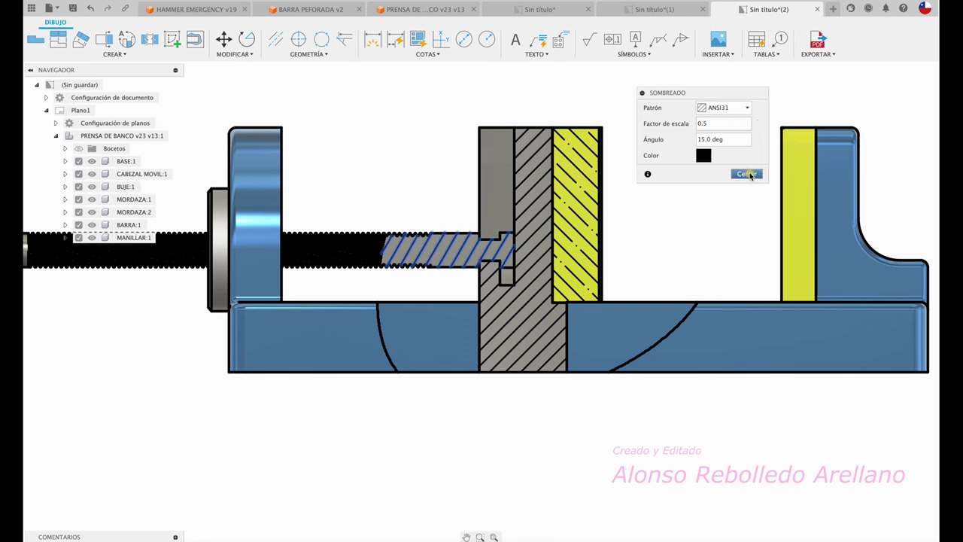
left_click(747, 174)
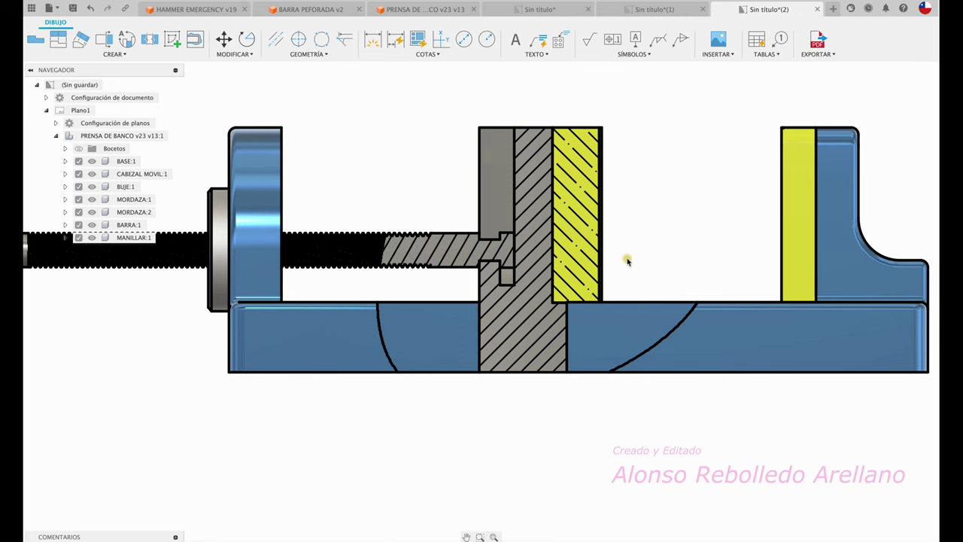
scroll(629, 260, "down", 5)
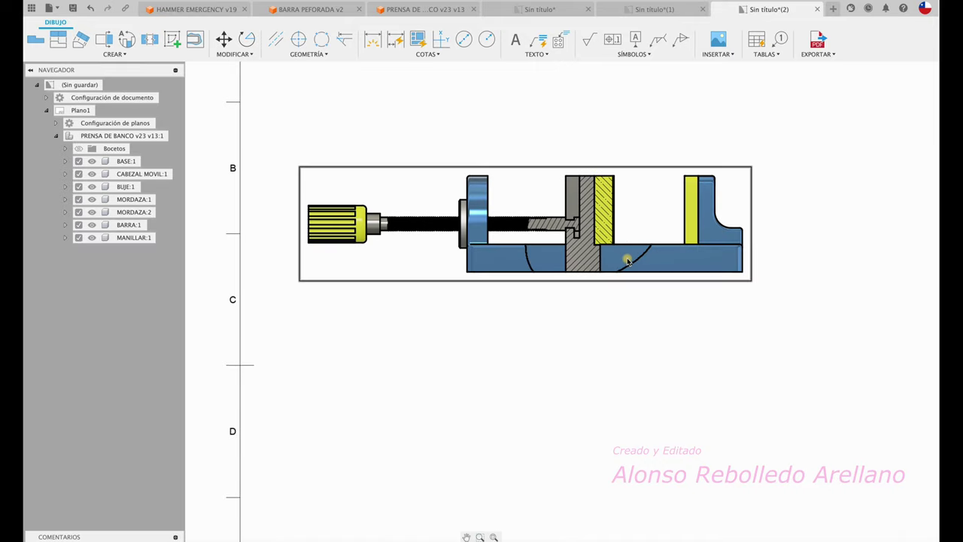
double_click(483, 213)
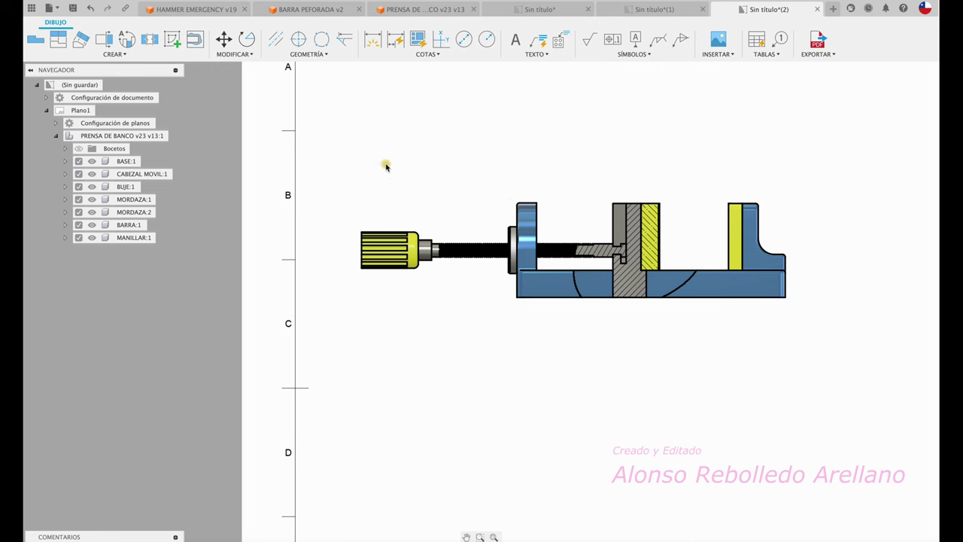
left_click(195, 39)
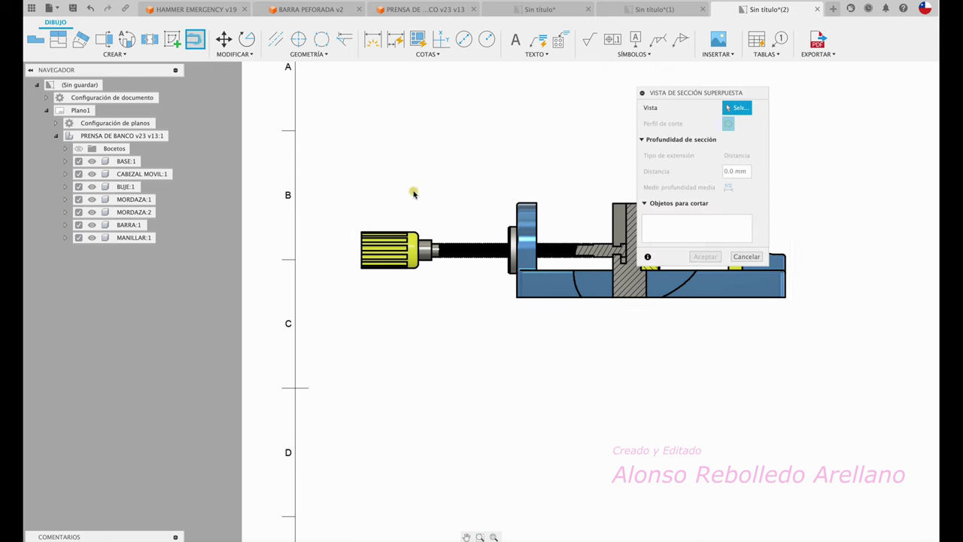
left_click(408, 197)
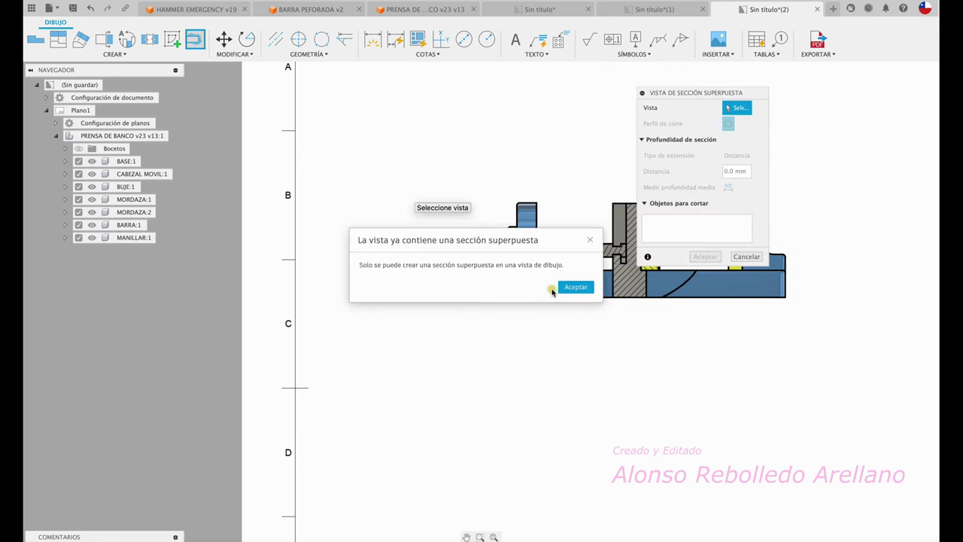
left_click(574, 288)
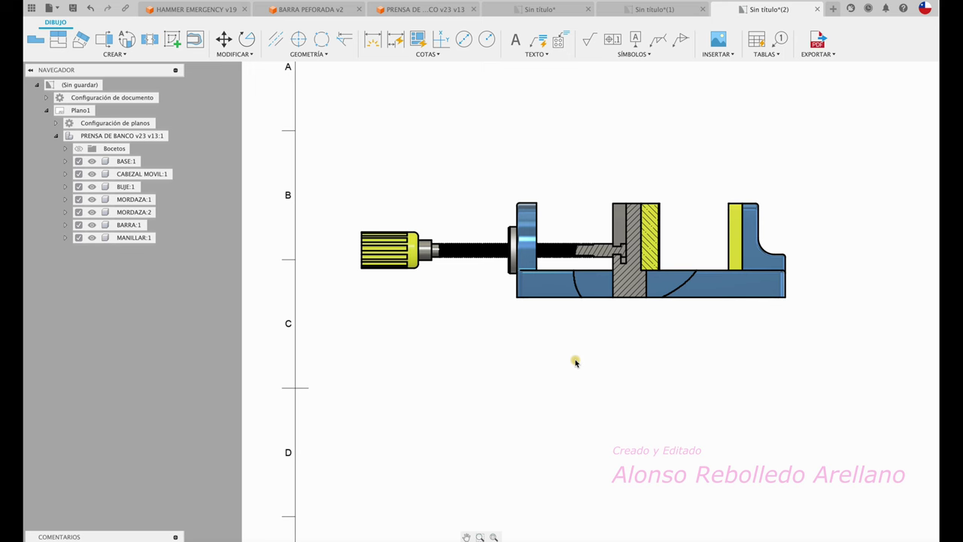
scroll(575, 360, "down", 2)
scroll(575, 360, "down", 2)
scroll(575, 359, "down", 3)
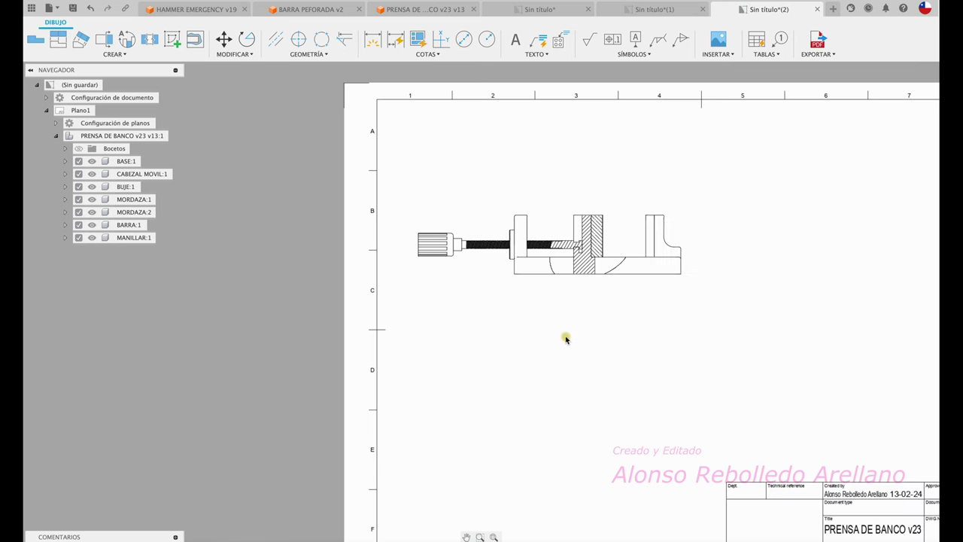
Project a shaded isometric view from the side view and place it to its lower right.
left_click(544, 279)
left_click(58, 39)
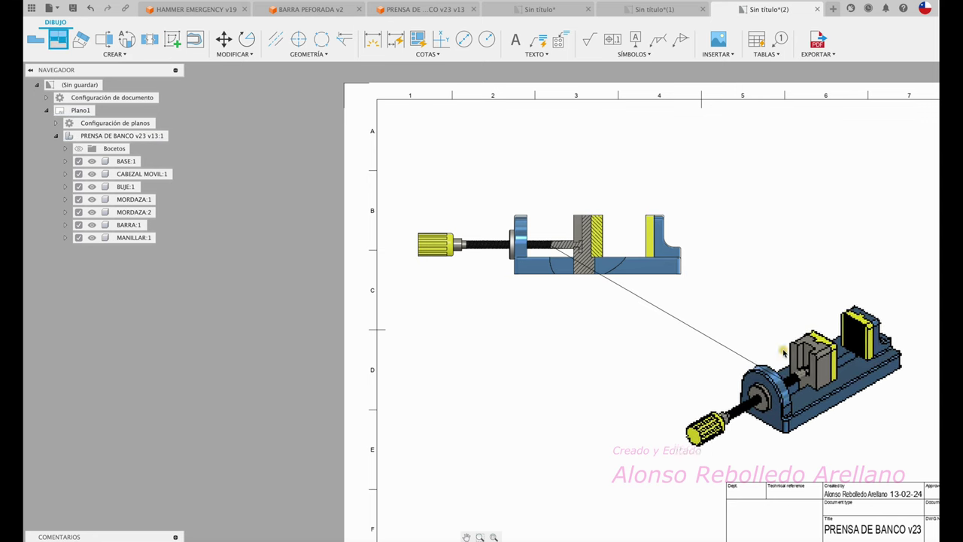
left_click(828, 277)
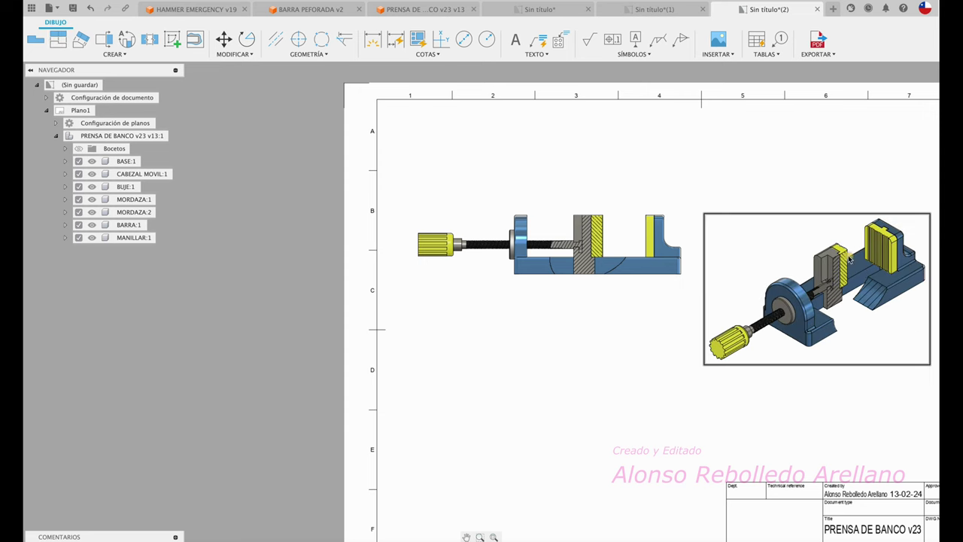
scroll(832, 323, "up", 2)
scroll(834, 325, "up", 3)
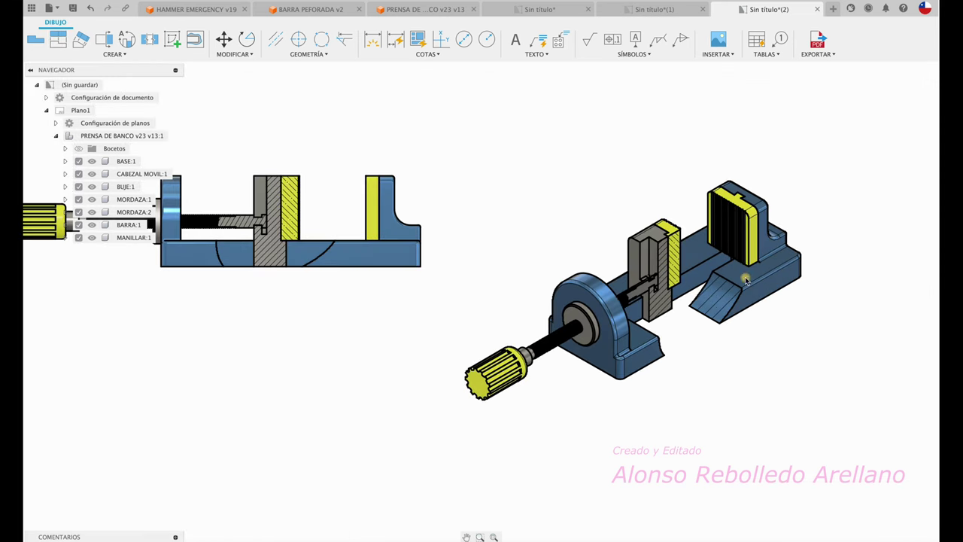
scroll(683, 282, "up", 2)
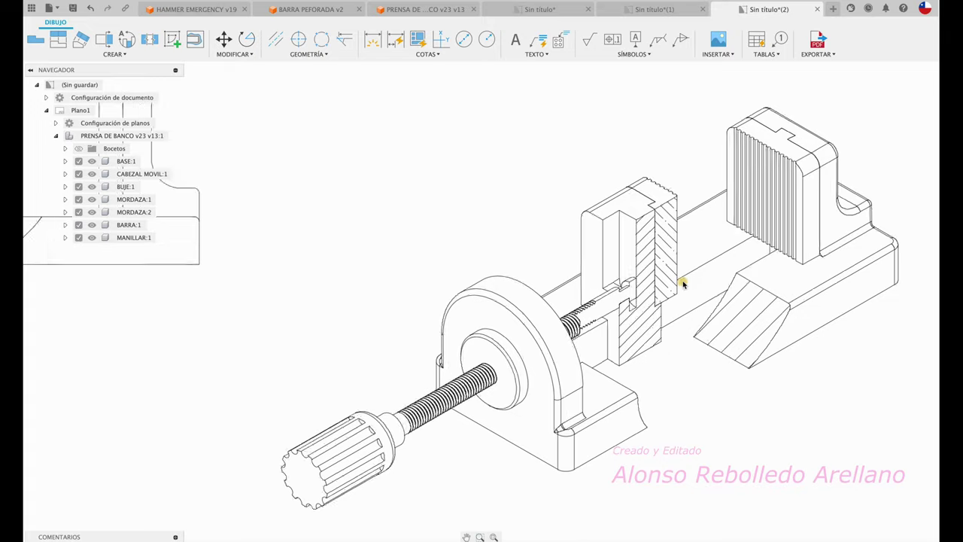
scroll(662, 293, "up", 3)
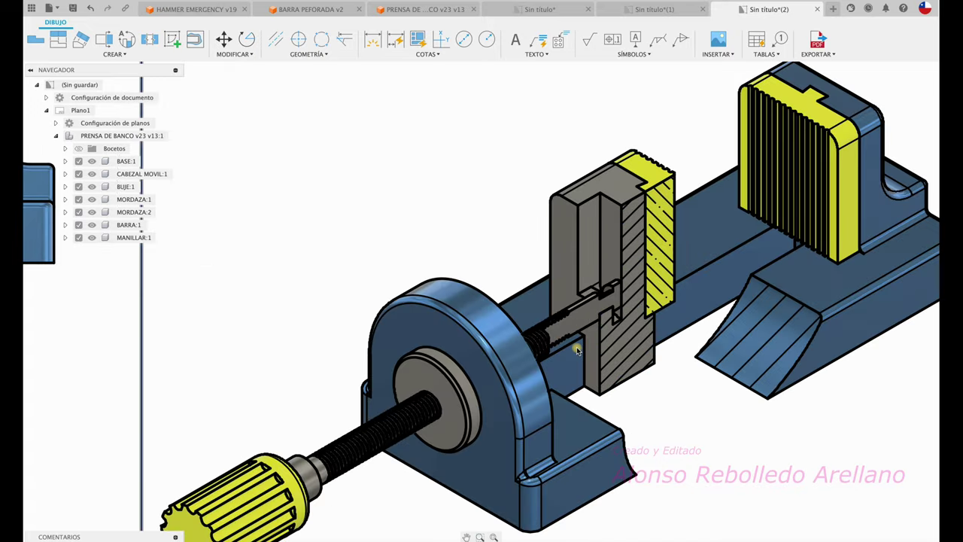
scroll(577, 351, "down", 3)
scroll(578, 347, "down", 2)
scroll(401, 285, "up", 2)
Uncheck BARRA under Objetos para cortar in the break-out section and accept.
left_click(390, 202)
left_click_drag(370, 372, 329, 320)
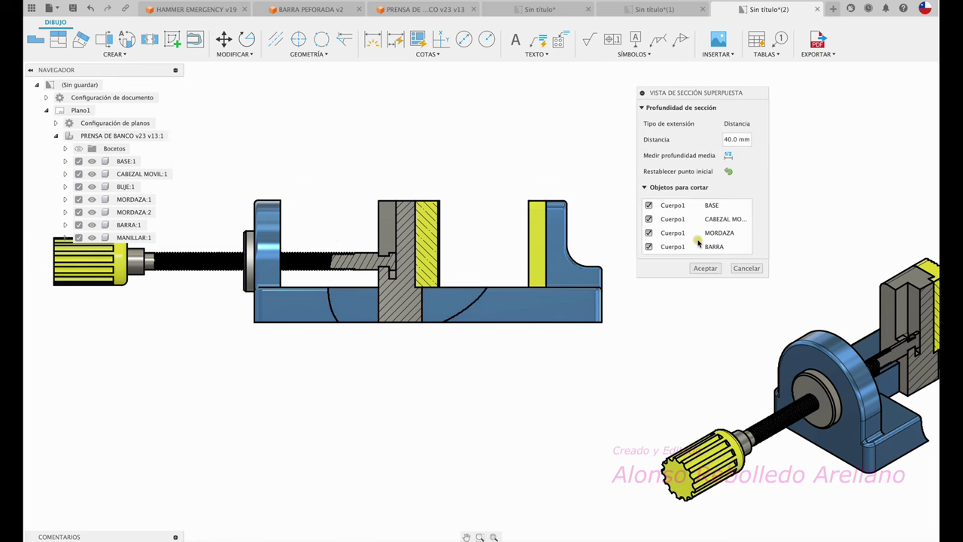
left_click(649, 246)
left_click(703, 269)
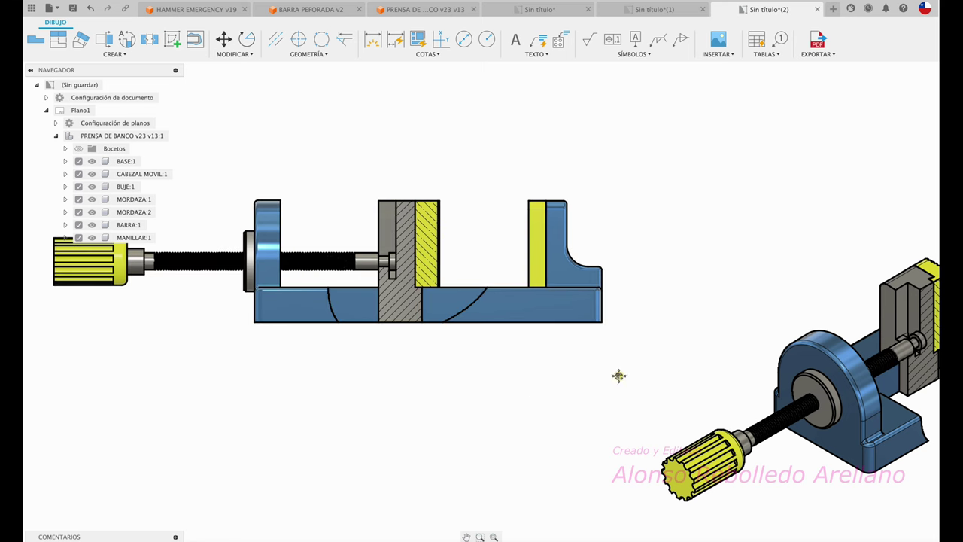
Zoom in around the movable jaw while tracing a spline loop around it.
scroll(620, 378, "right", 2)
scroll(805, 343, "up", 2)
scroll(805, 344, "up", 2)
scroll(805, 343, "up", 2)
scroll(806, 344, "up", 2)
scroll(805, 343, "down", 2)
scroll(809, 340, "down", 2)
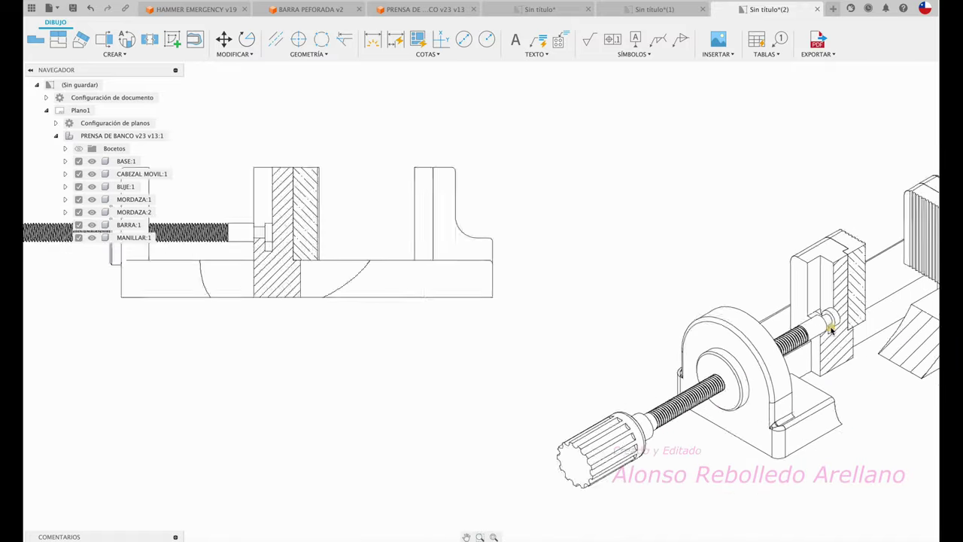
scroll(820, 335, "down", 2)
scroll(832, 329, "down", 2)
scroll(831, 330, "down", 1)
scroll(834, 329, "up", 1)
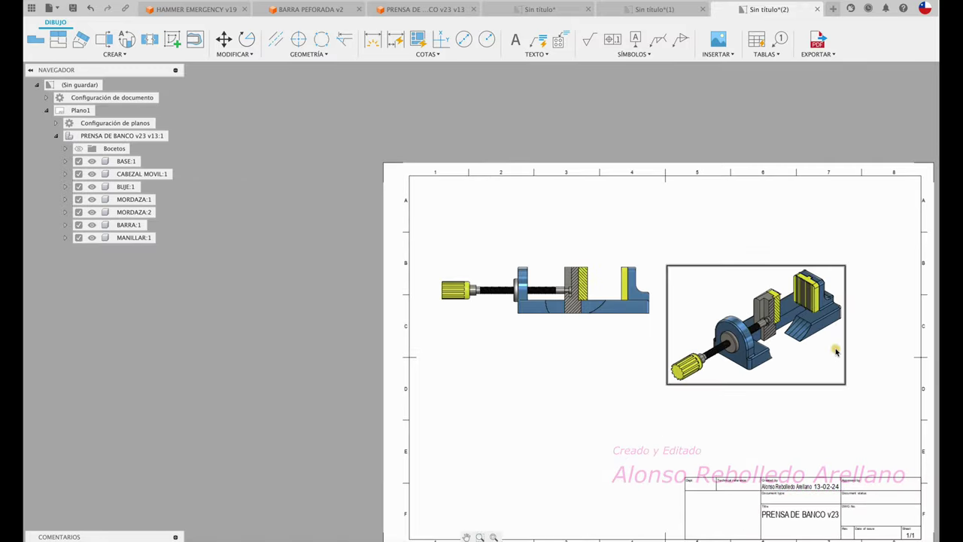
scroll(837, 330, "up", 1)
scroll(840, 331, "up", 1)
scroll(840, 331, "up", 1)
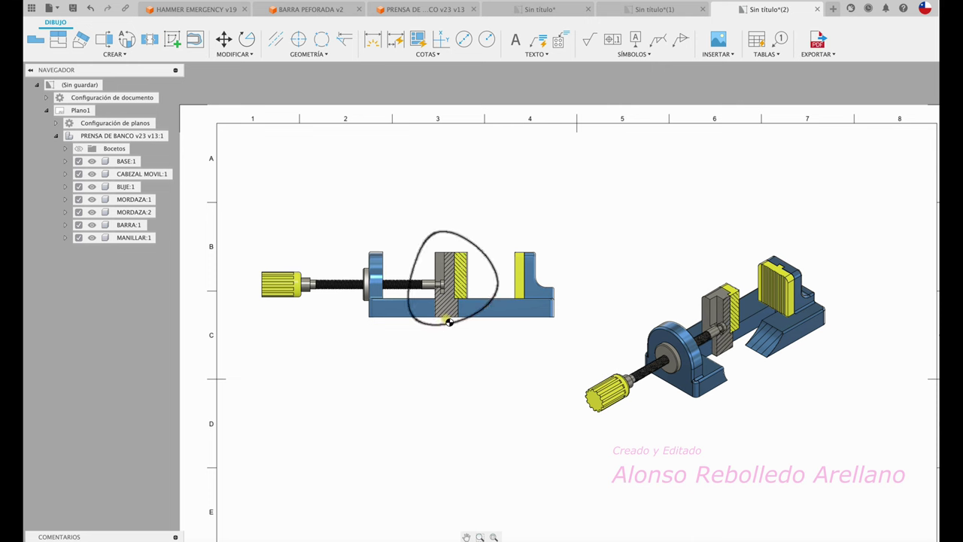
Close the spline loop so the break-out cuts around the middle jaw.
left_click(448, 322)
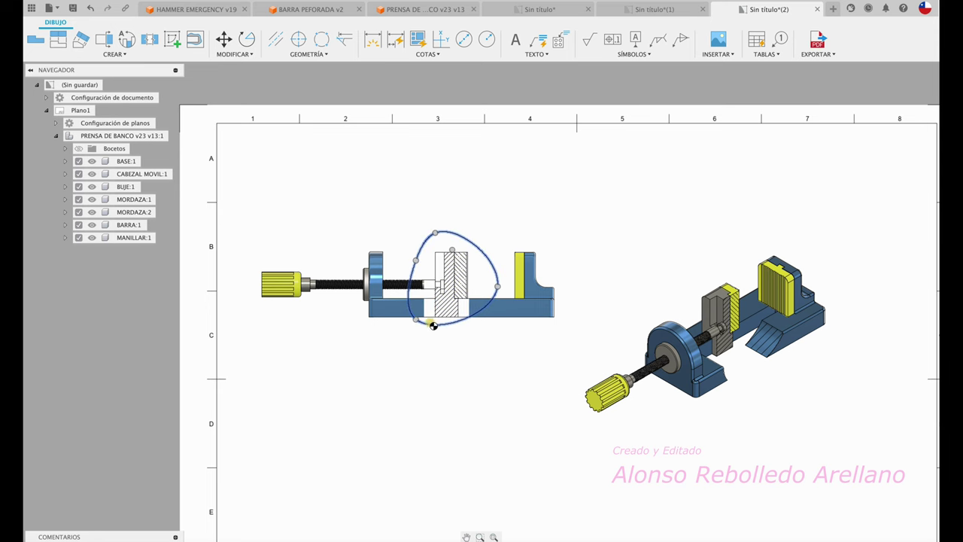
scroll(429, 336, "up", 3)
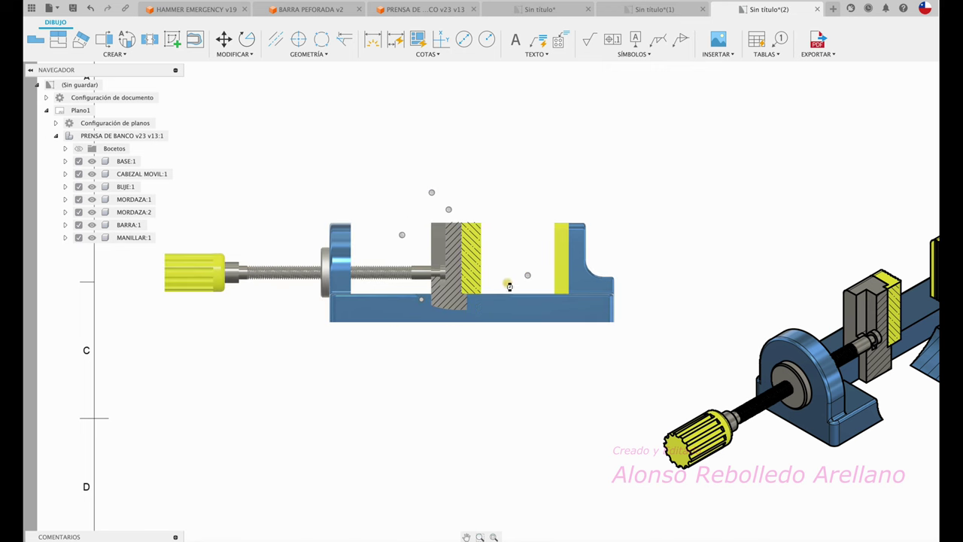
right_click(522, 288)
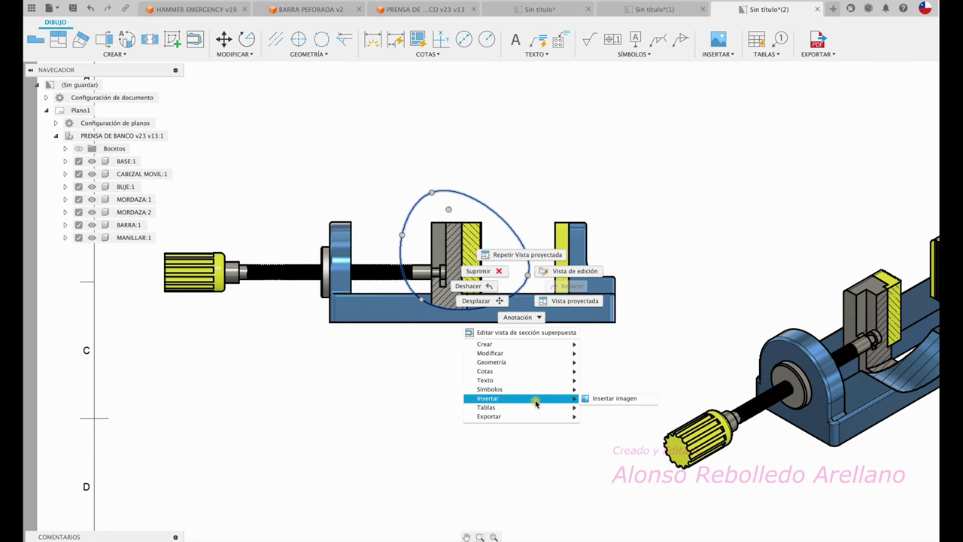
left_click(428, 351)
Stretch the break-out boundary's top grip upward above the jaw and regenerate the section.
left_click(495, 301)
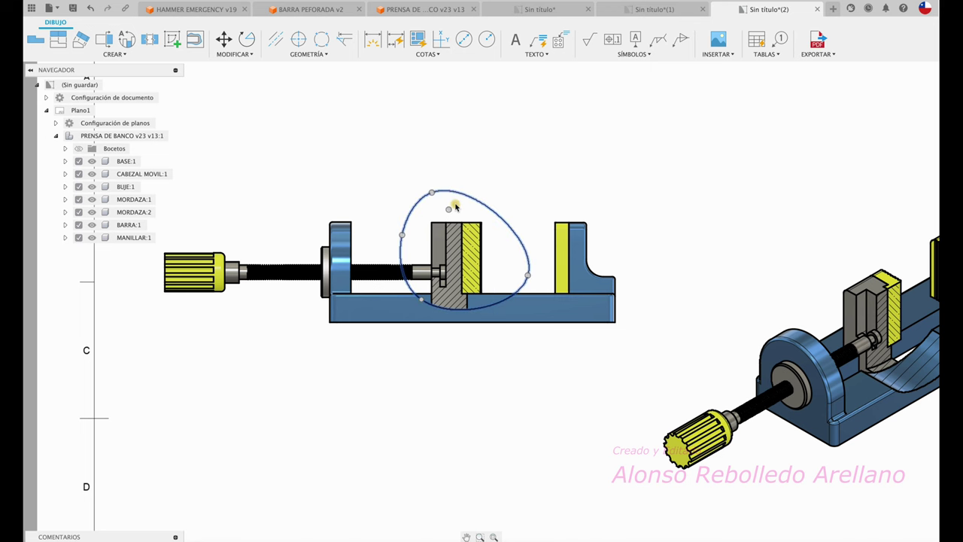
left_click_drag(449, 213, 443, 197)
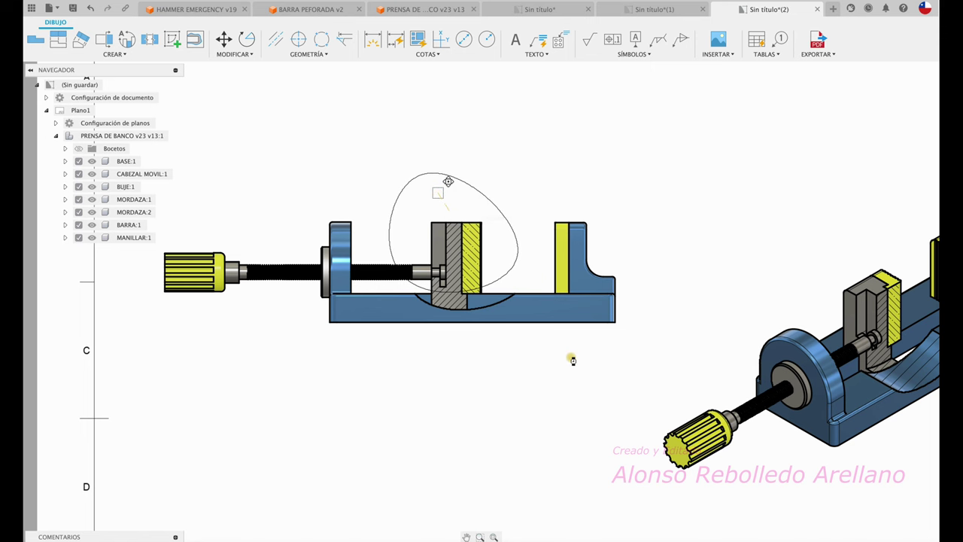
left_click(573, 366)
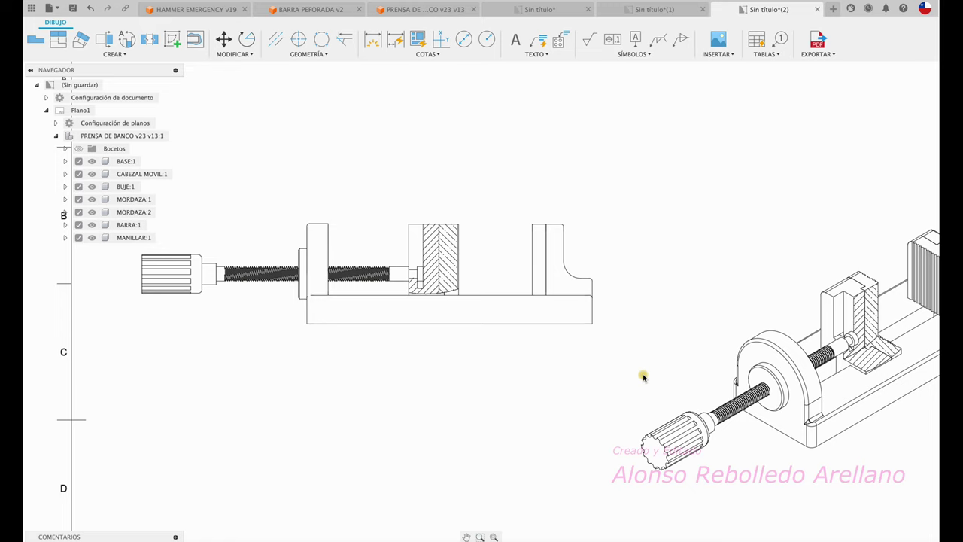
scroll(505, 389, "down", 5)
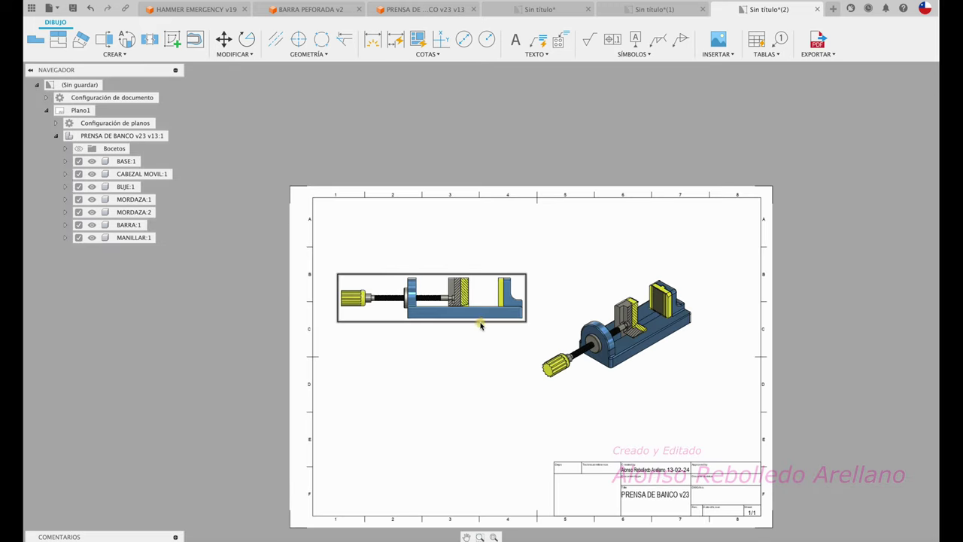
Move the side view down and the isometric view right so they sit level.
left_click_drag(477, 329, 505, 357)
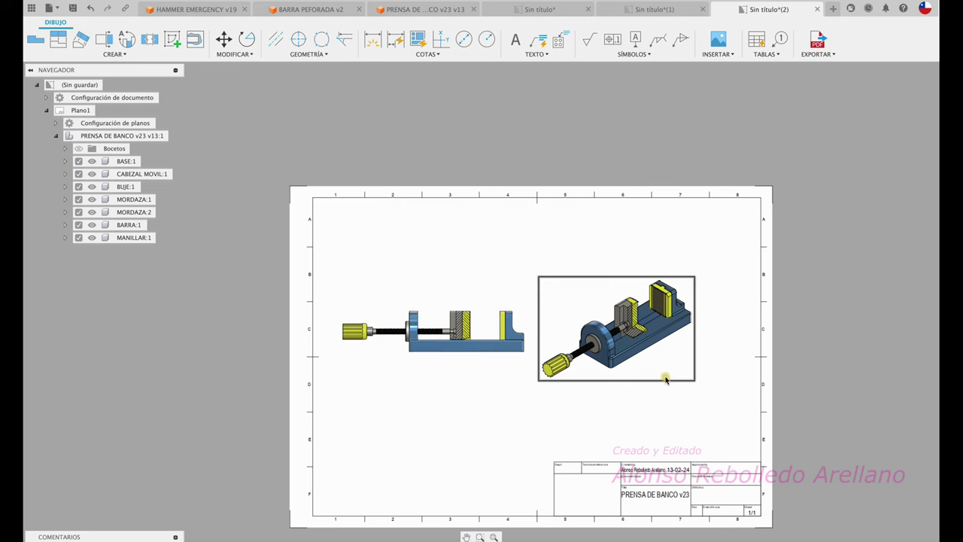
left_click_drag(665, 380, 695, 385)
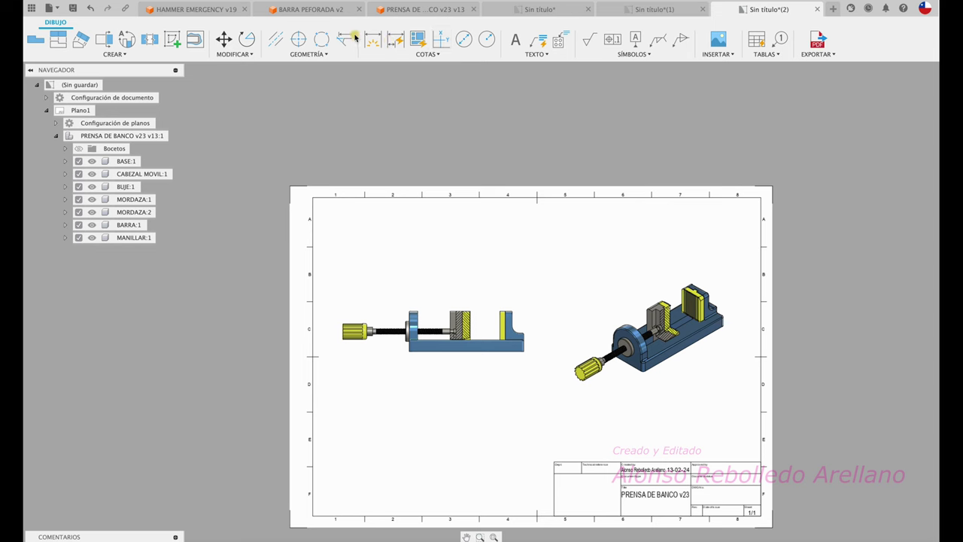
middle_click_drag(563, 253, 565, 227)
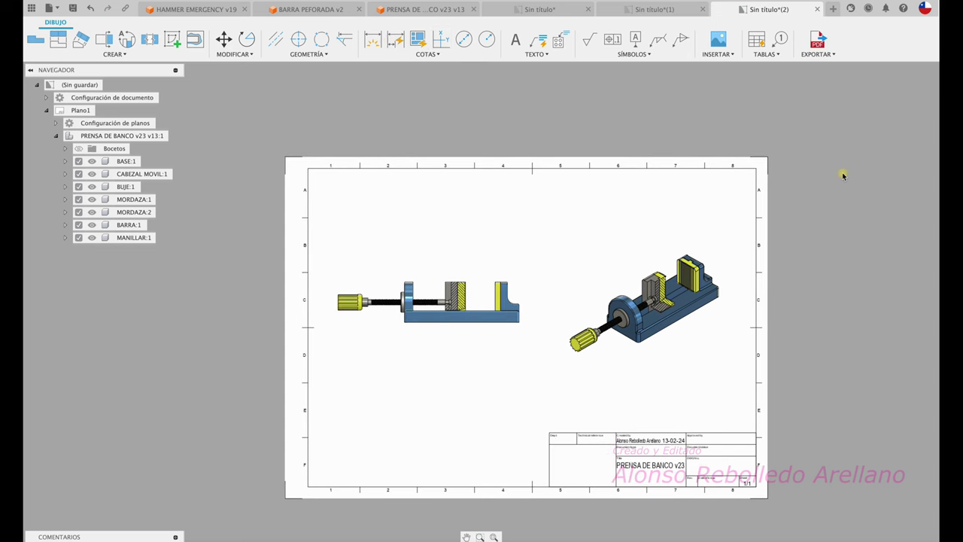